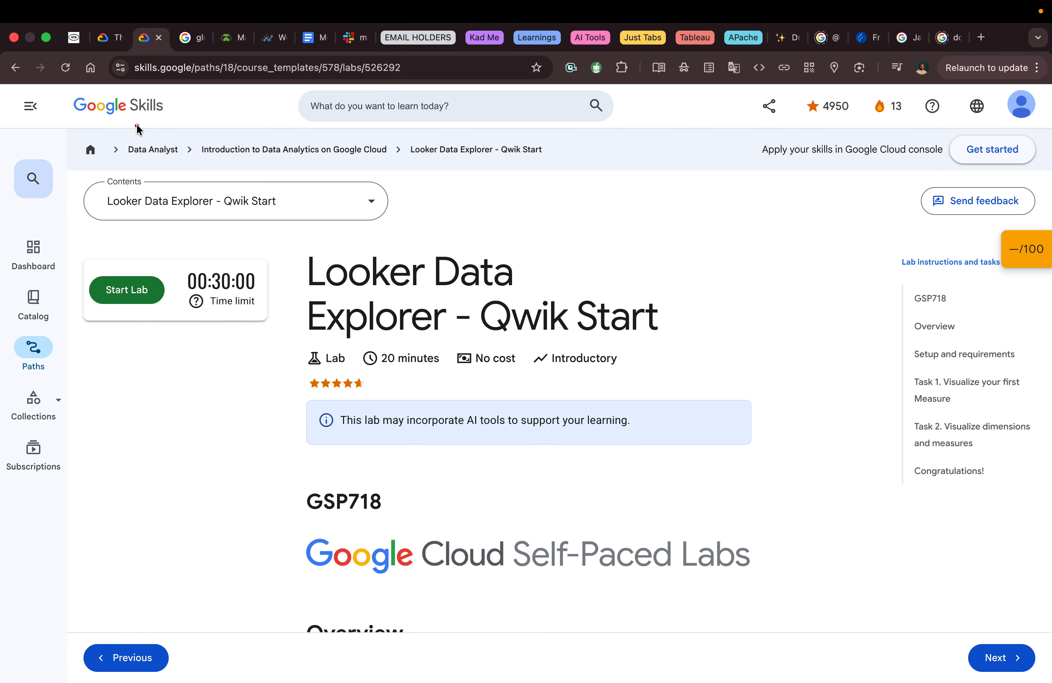
Start the Looker Data Explorer lab and solve the reCAPTCHA image challenges by selecting the squares with bicycles
mouse_move(136, 126)
left_mouse_down()
mouse_move(361, 168)
mouse_move(587, 171)
left_mouse_up()
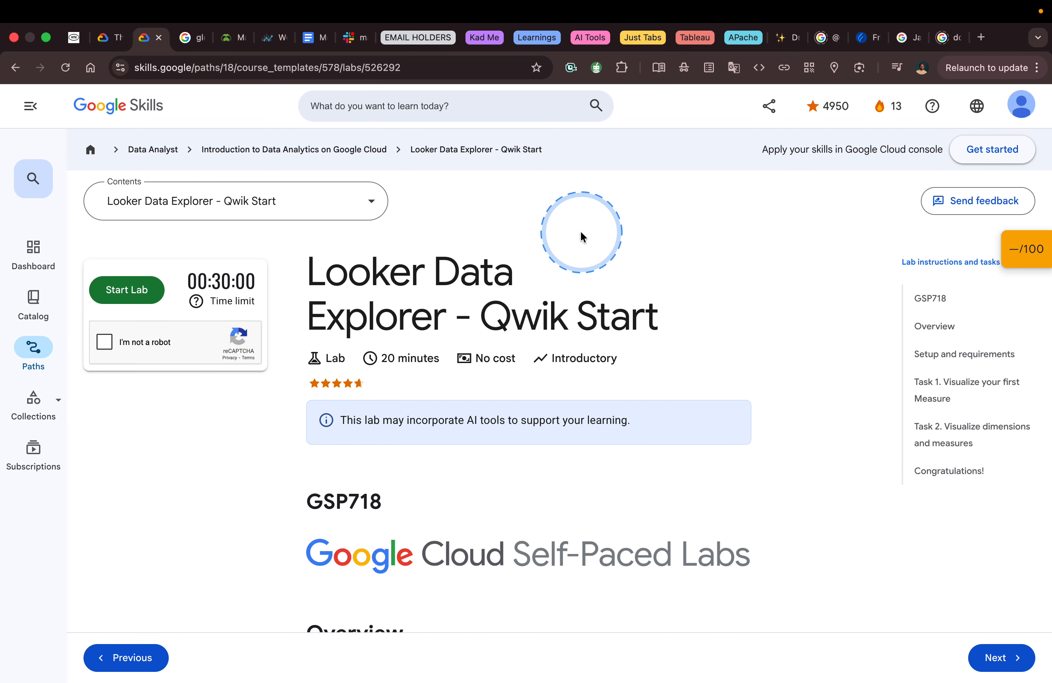
left_click(101, 342)
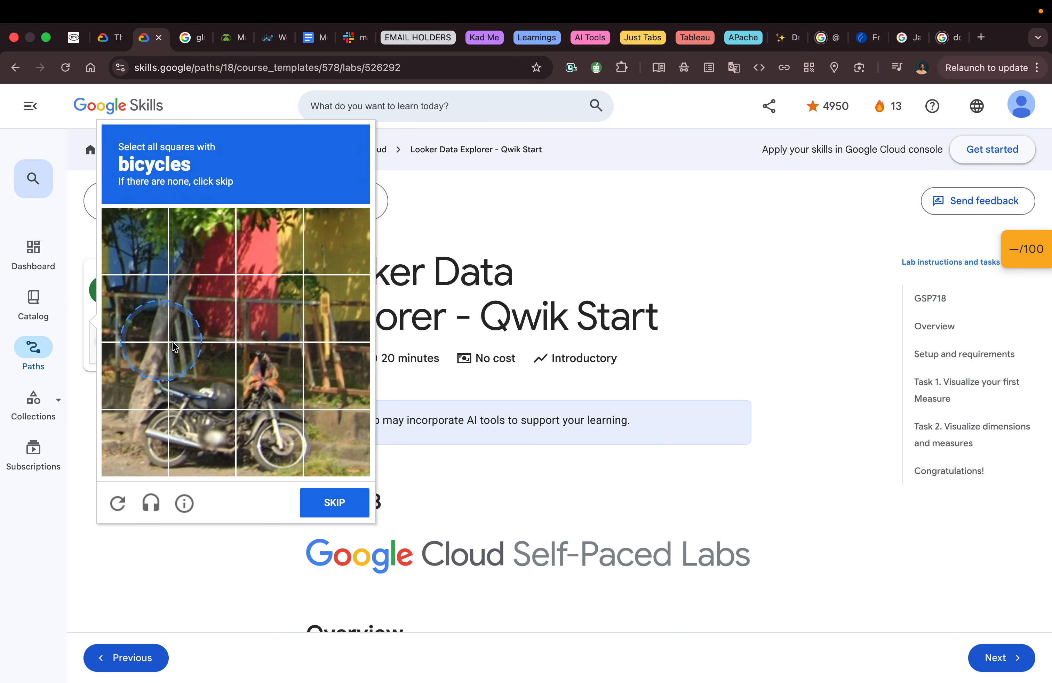
left_click(182, 417)
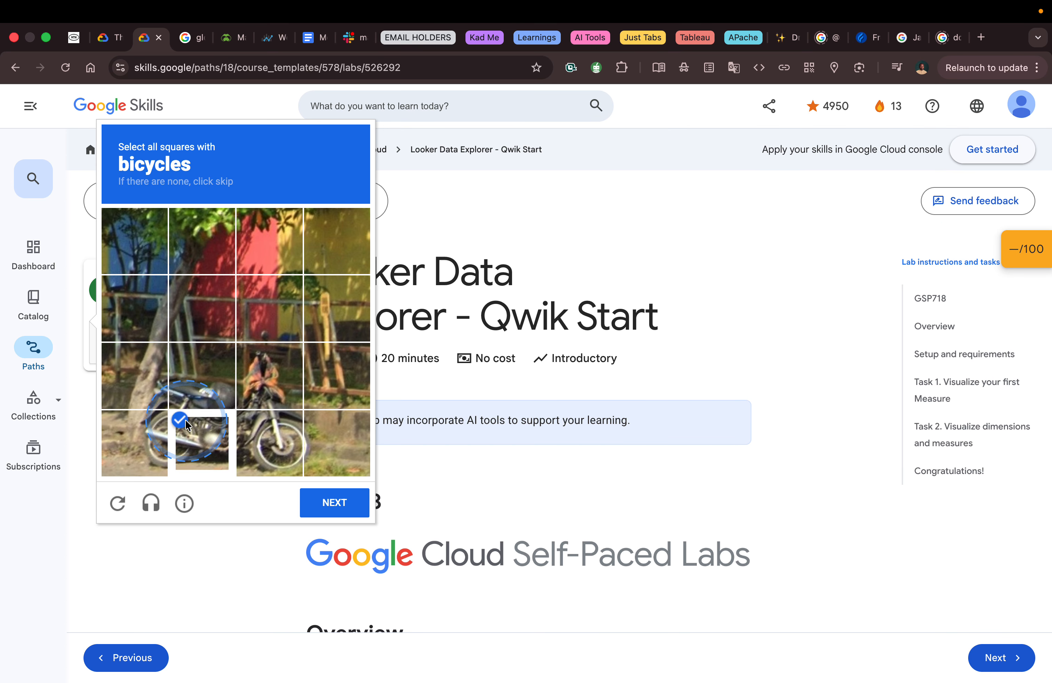
left_click(264, 432)
left_click(326, 499)
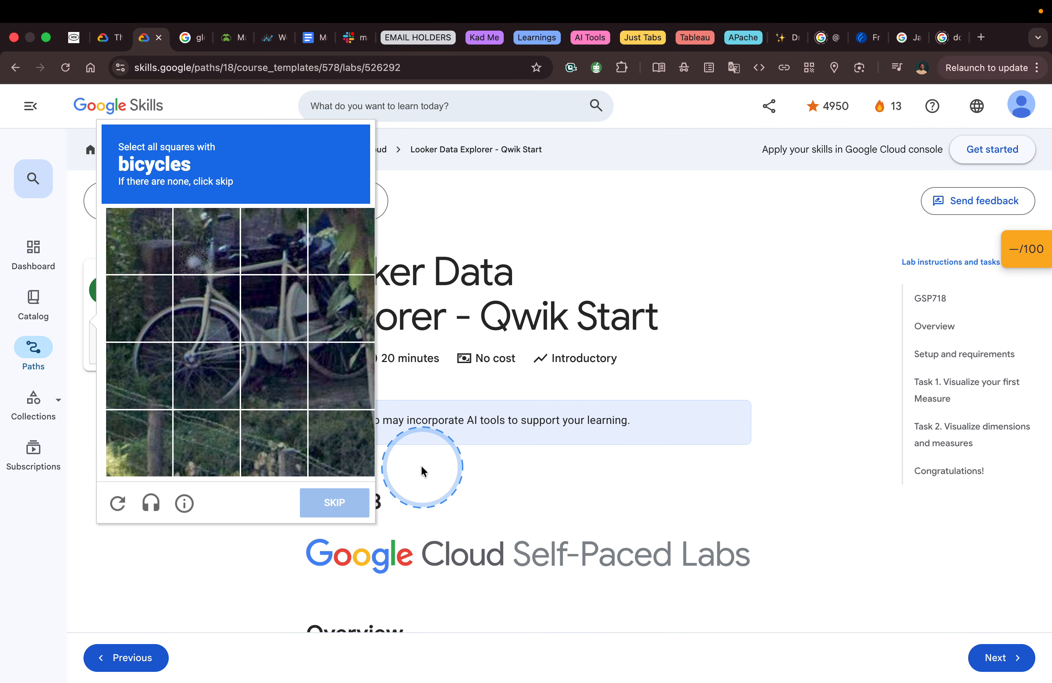
left_click(213, 371)
left_click(295, 359)
left_click(337, 308)
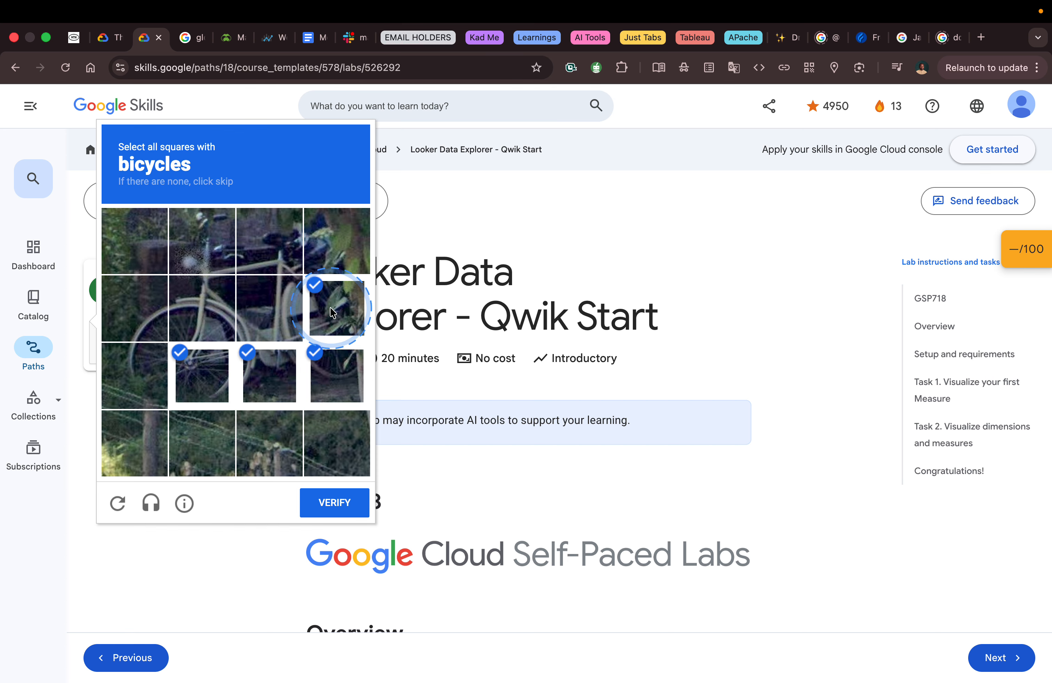
left_click(270, 308)
left_click(213, 315)
left_click(330, 503)
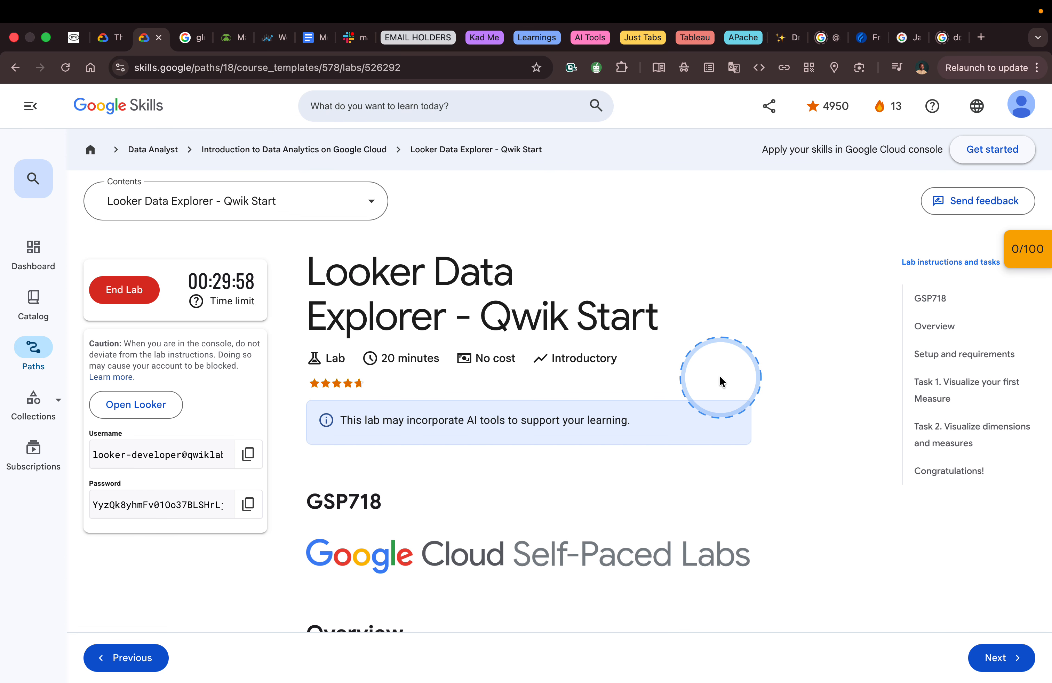
Read the lab's overview, setup requirements and Looker sign-in instructions up to the introduction of Task 1
scroll(758, 397, "down", 2)
scroll(758, 392, "up", 1)
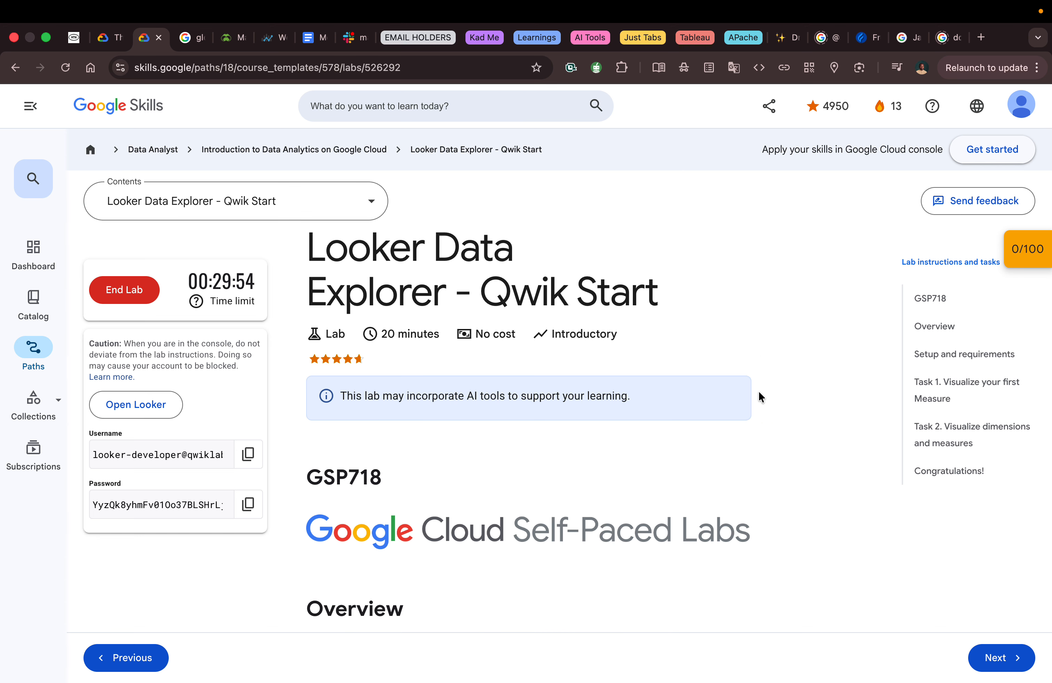
scroll(758, 392, "down", 2)
scroll(759, 393, "up", 1)
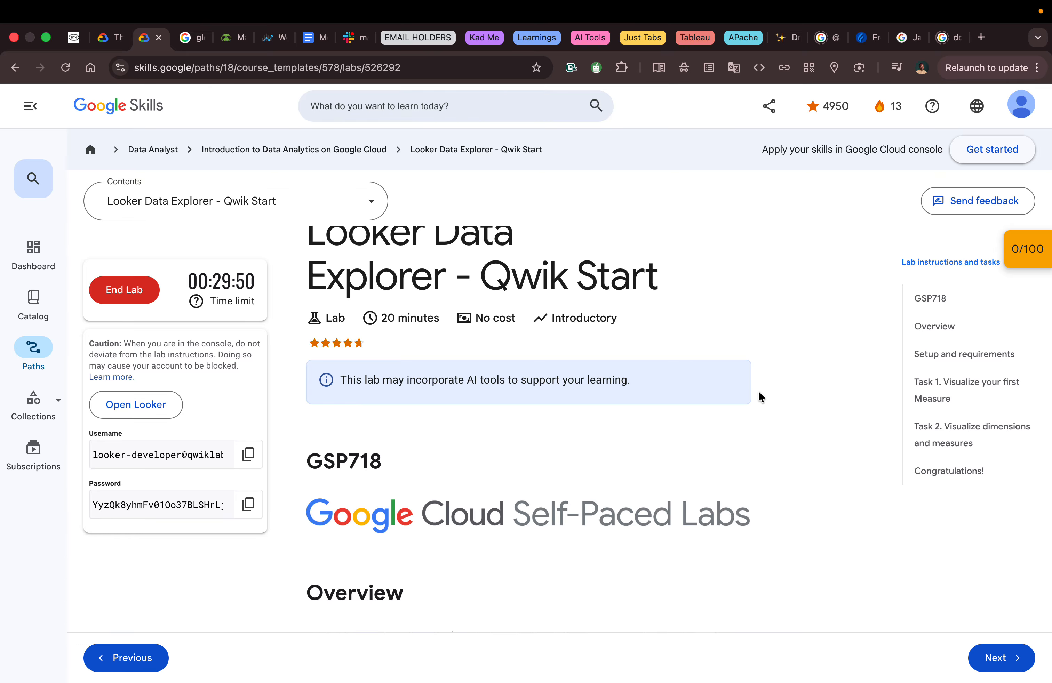
scroll(758, 392, "down", 2)
scroll(759, 392, "up", 2)
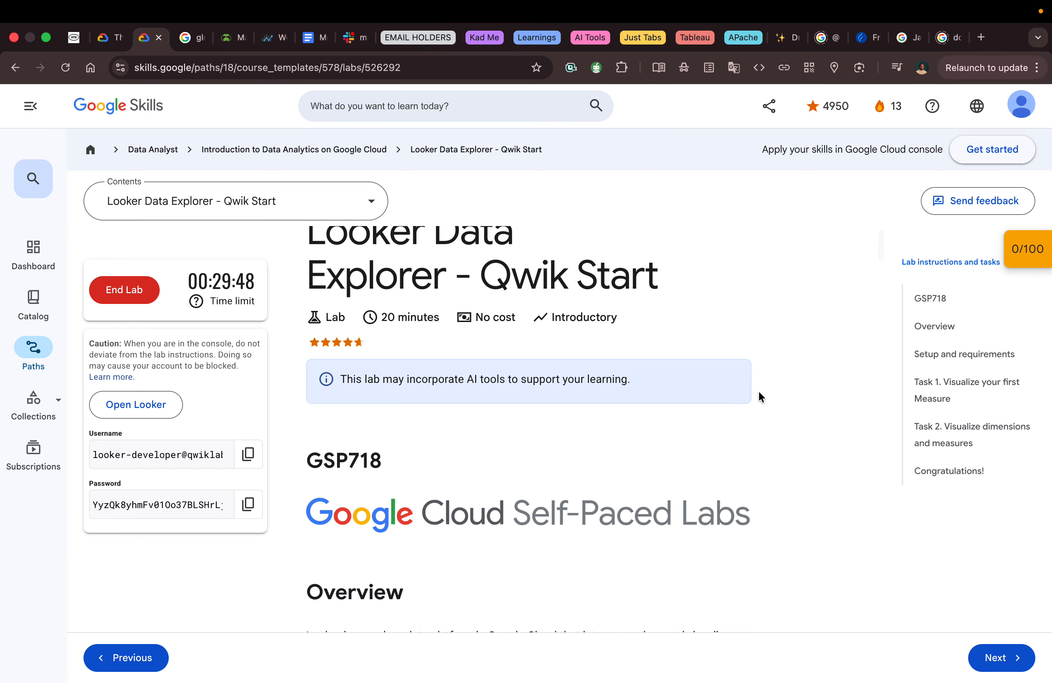
scroll(758, 392, "up", 1)
scroll(759, 392, "down", 10)
scroll(758, 392, "down", 10)
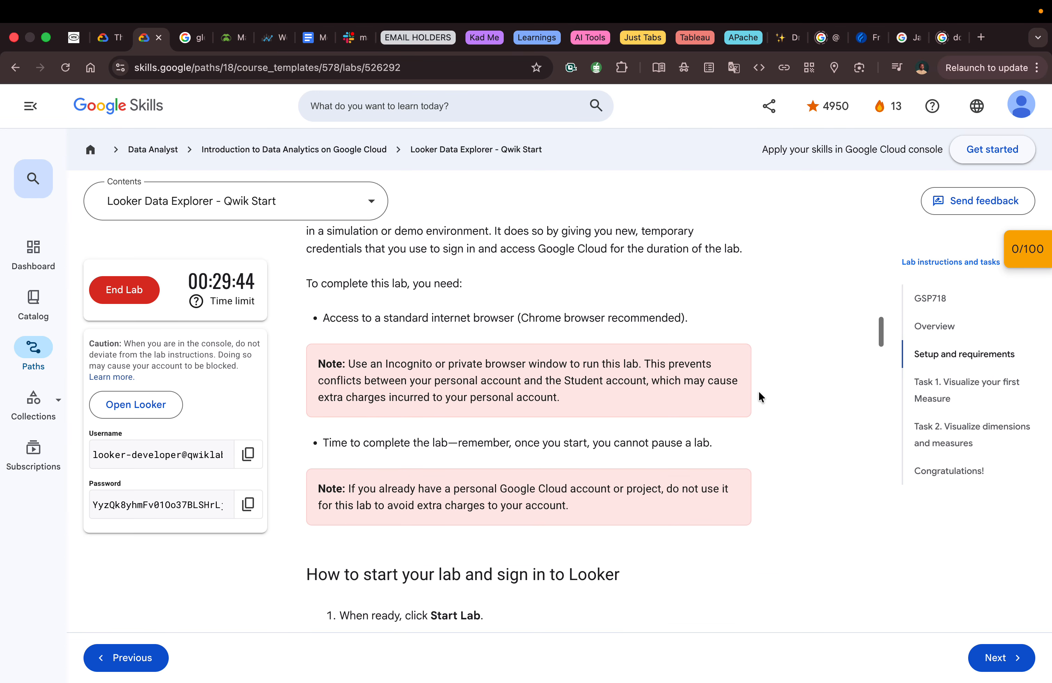
scroll(759, 392, "down", 6)
scroll(758, 392, "down", 1)
scroll(759, 392, "up", 2)
scroll(759, 392, "down", 2)
scroll(759, 393, "up", 1)
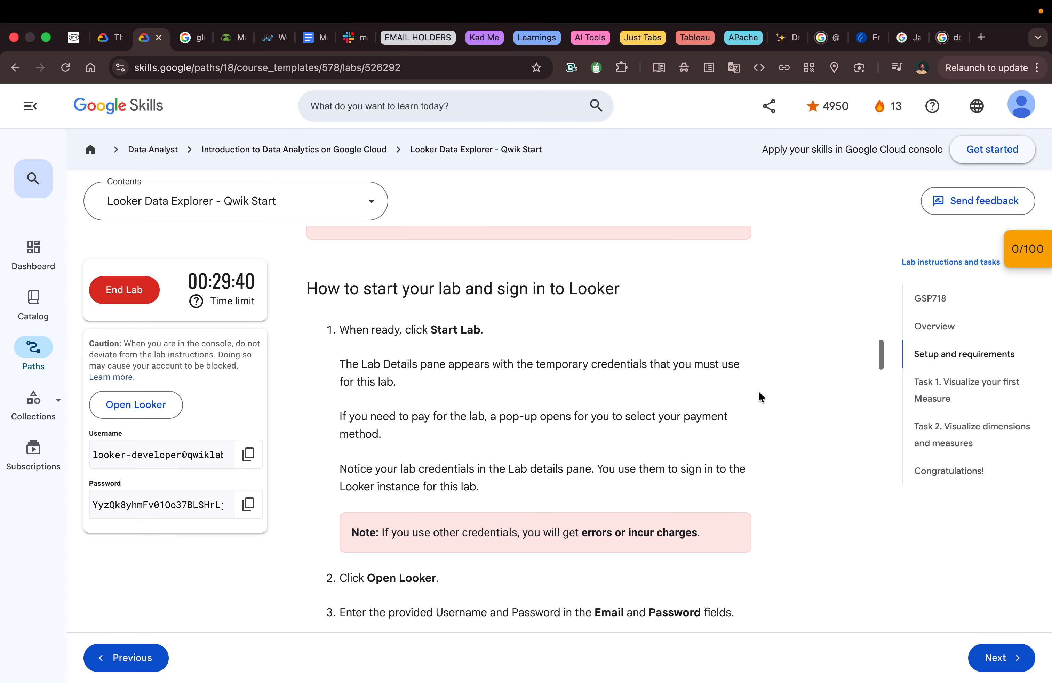
scroll(759, 393, "down", 5)
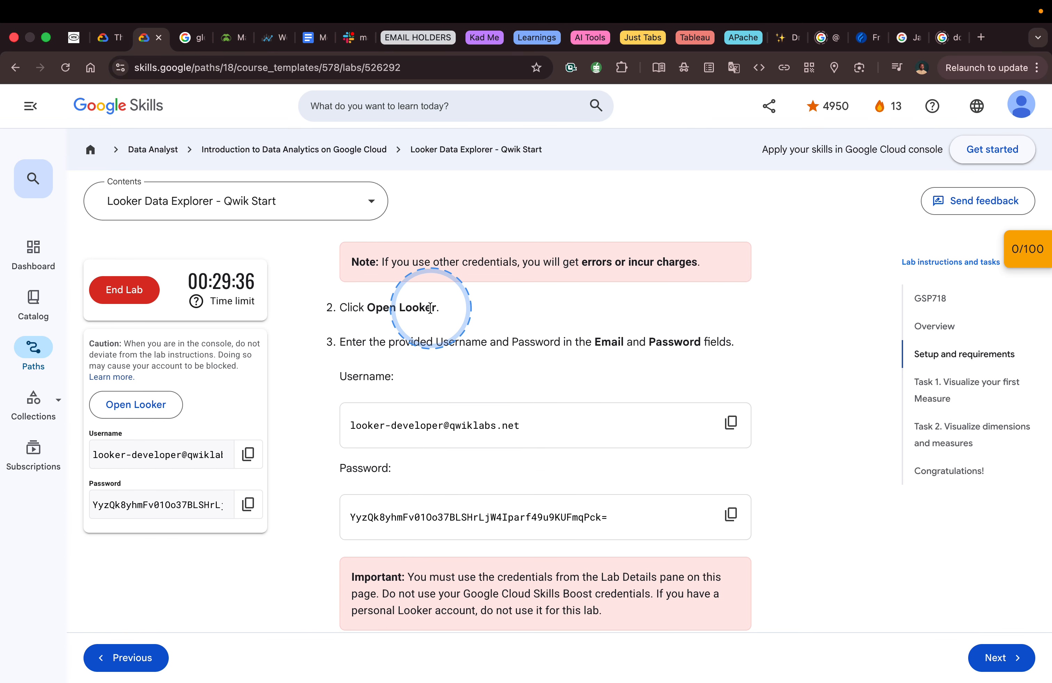
scroll(497, 366, "down", 1)
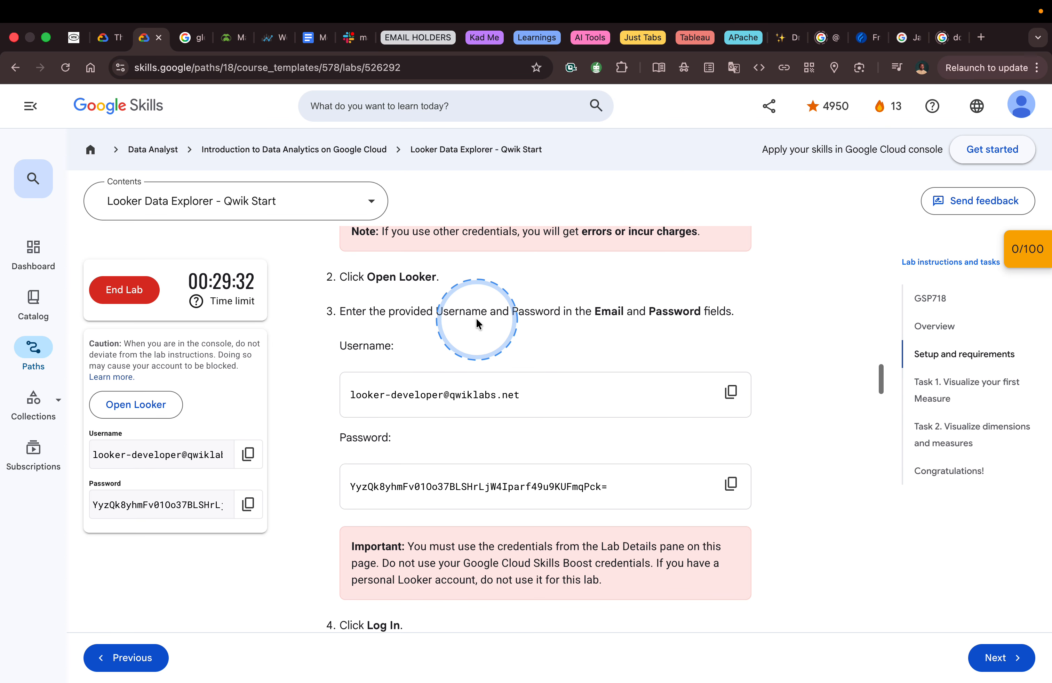
scroll(476, 323, "down", 4)
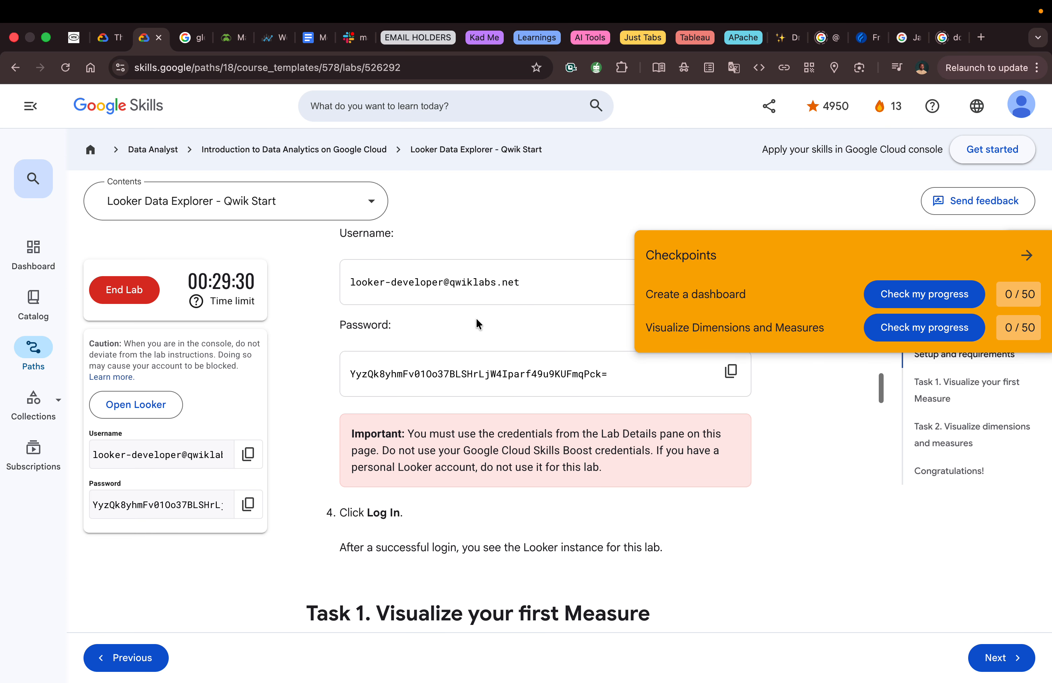
scroll(545, 330, "down", 2)
scroll(547, 357, "up", 2)
scroll(547, 358, "down", 3)
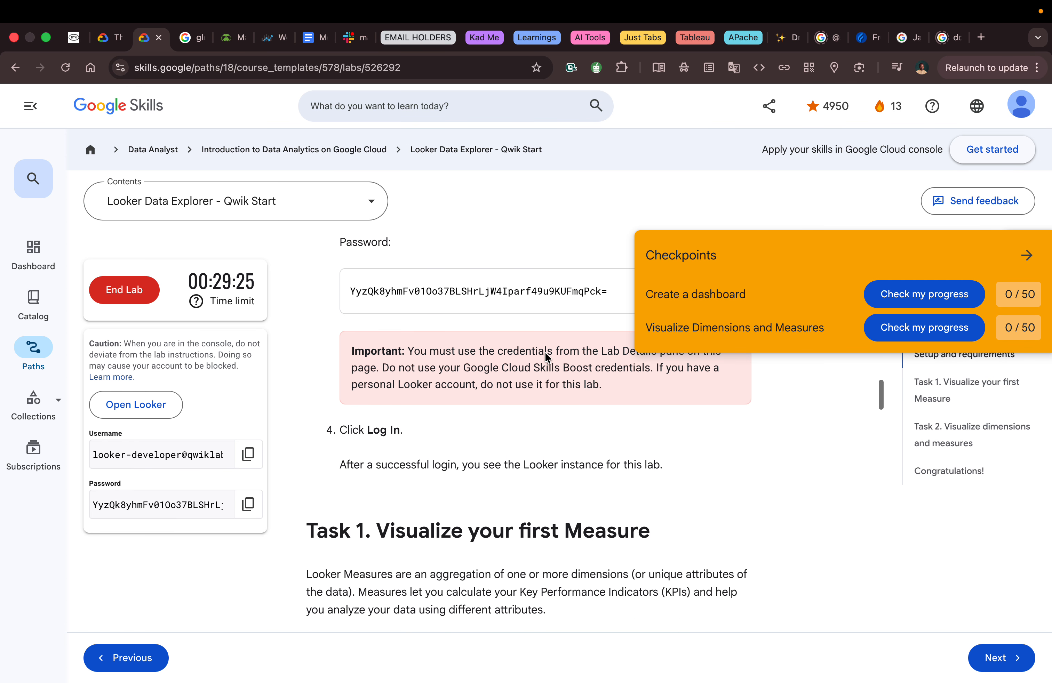
scroll(547, 358, "down", 2)
left_click(137, 406)
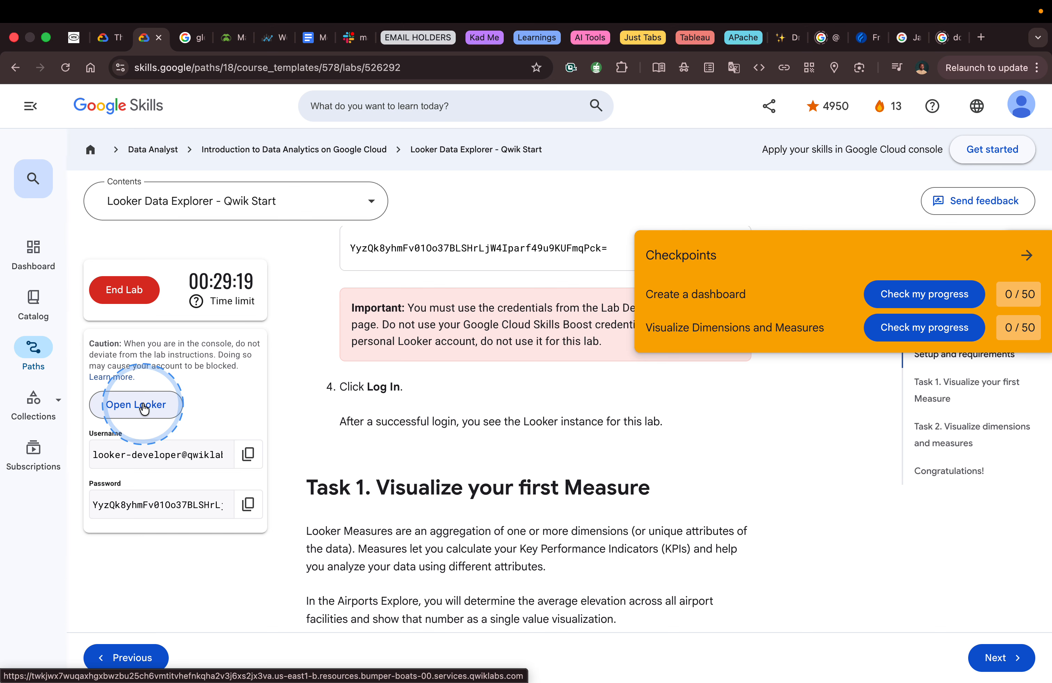
right_click(144, 408)
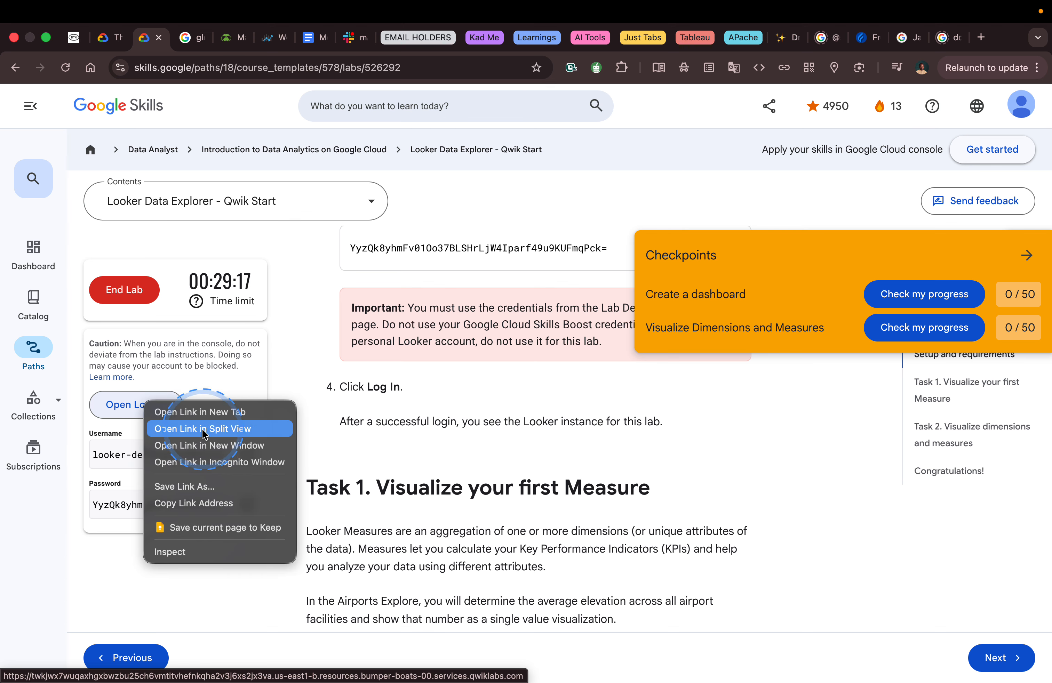
left_click(210, 461)
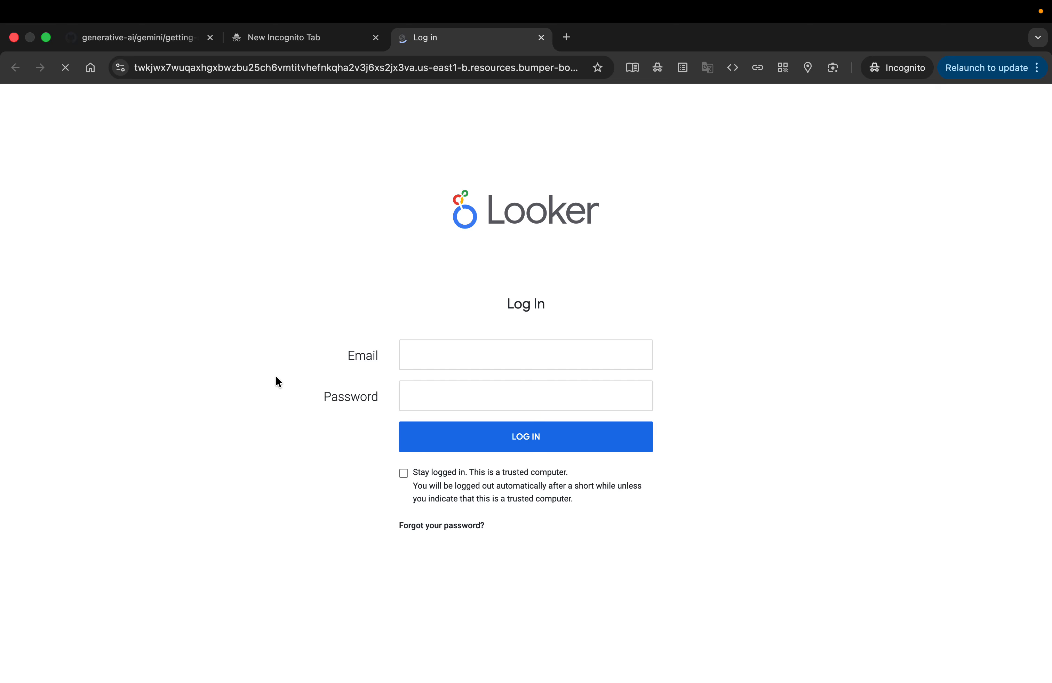
left_click(541, 38)
key("ctrl+Left")
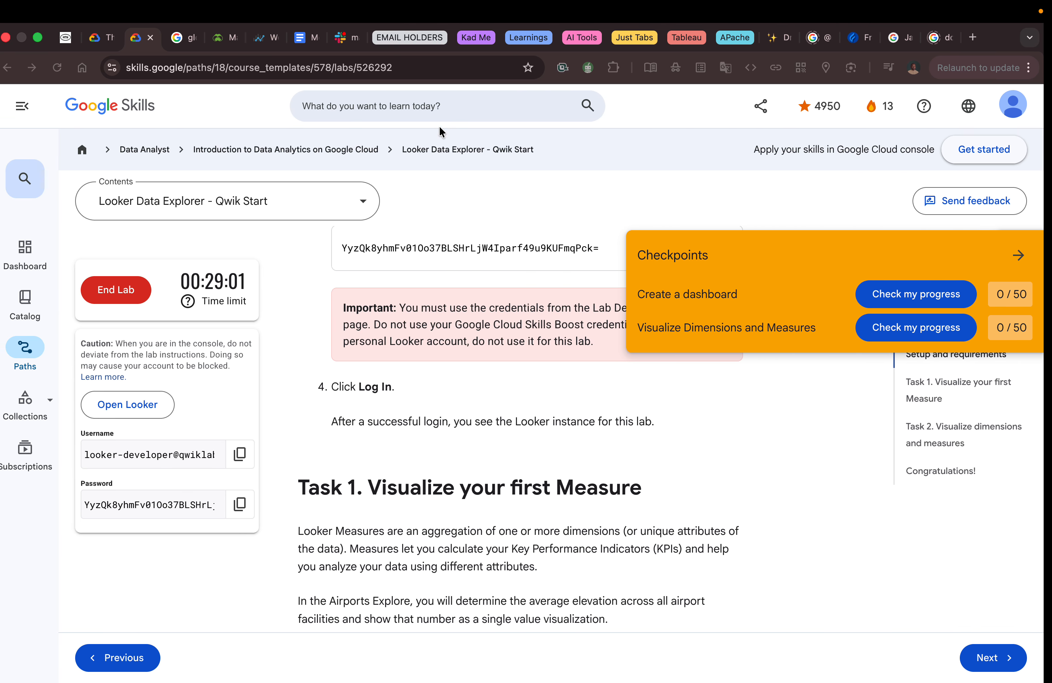
left_click(150, 402)
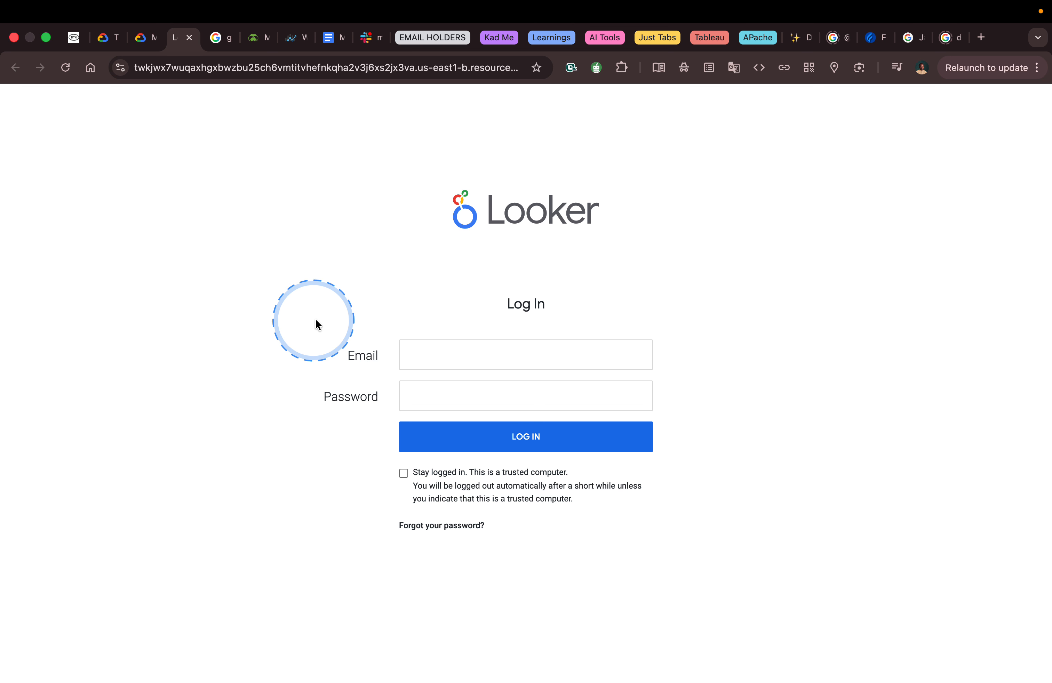
left_click(431, 356)
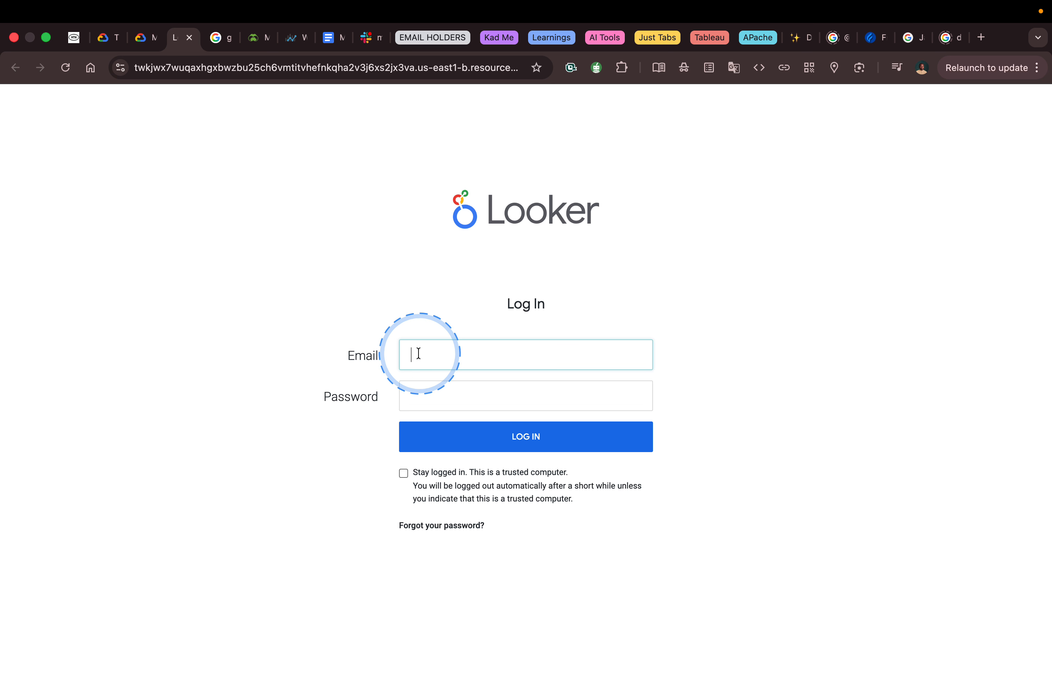
Return to the lab page, collapse the Checkpoints overlay and locate the Looker username and password in the sign-in instructions
left_click(146, 38)
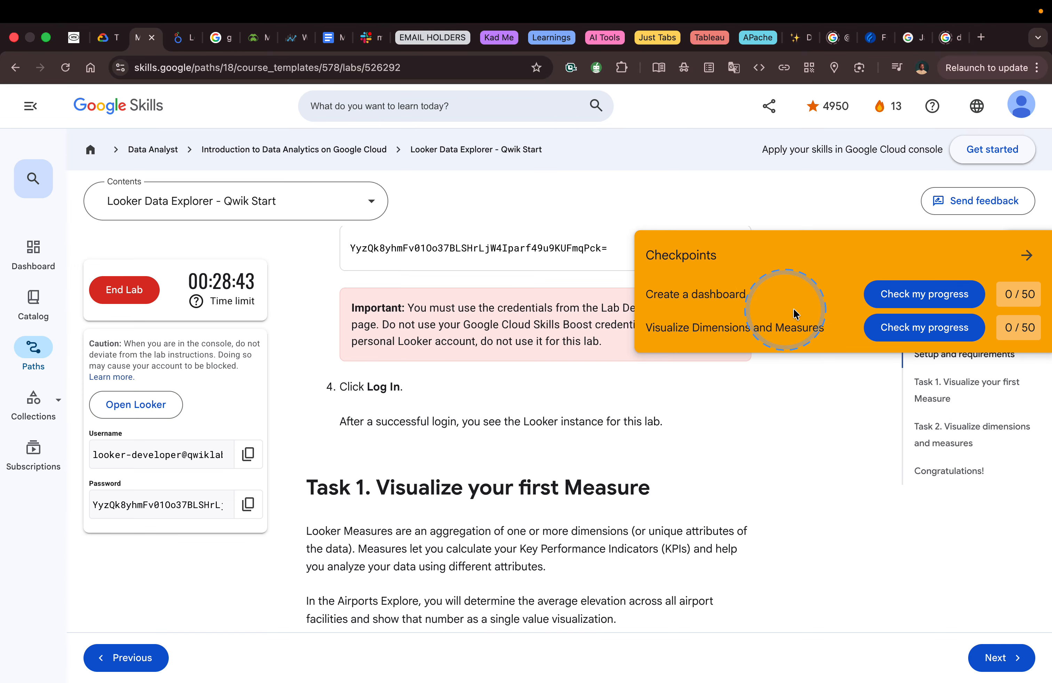
left_click(1025, 257)
left_click(807, 384)
scroll(807, 386, "up", 7)
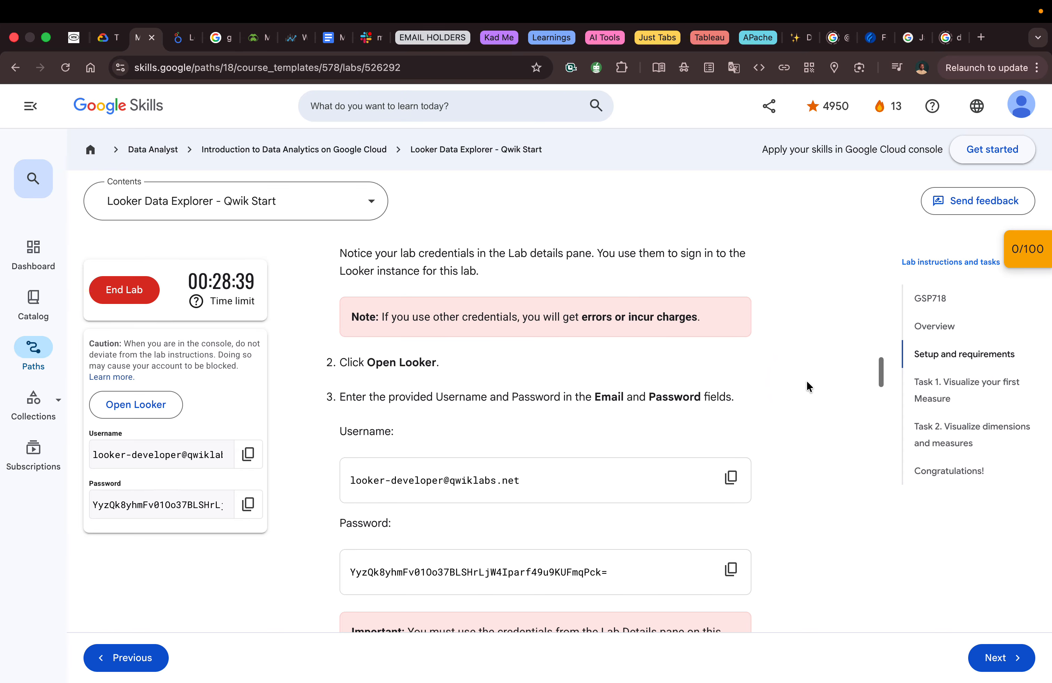
scroll(672, 474, "down", 1)
scroll(672, 474, "down", 2)
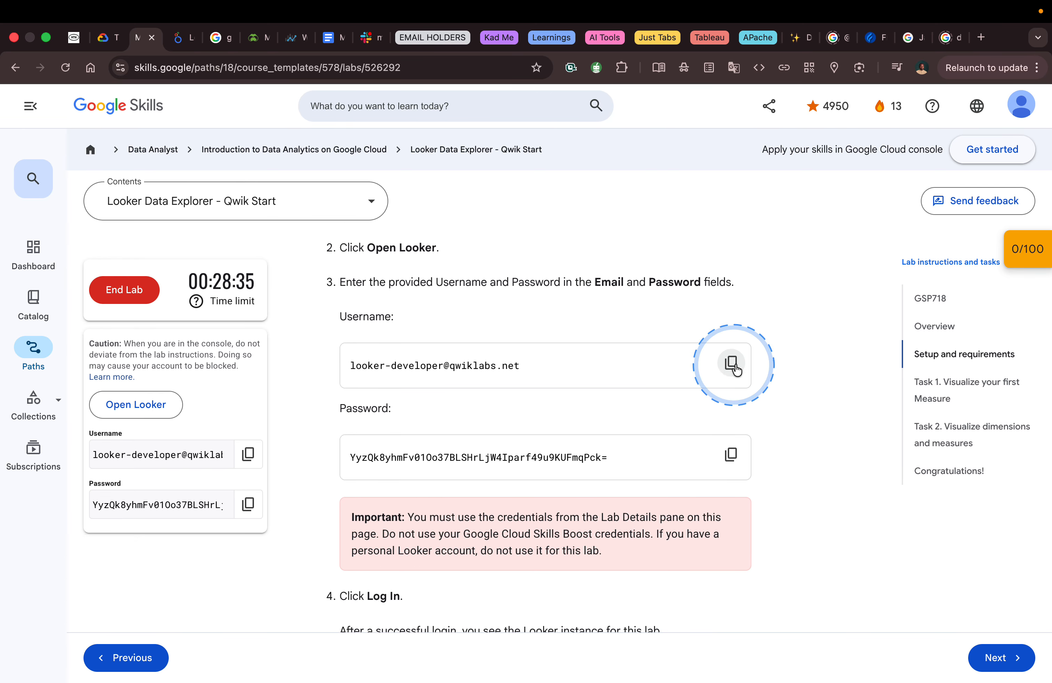
Open the lab's Looker instance in an Incognito window
left_click(182, 39)
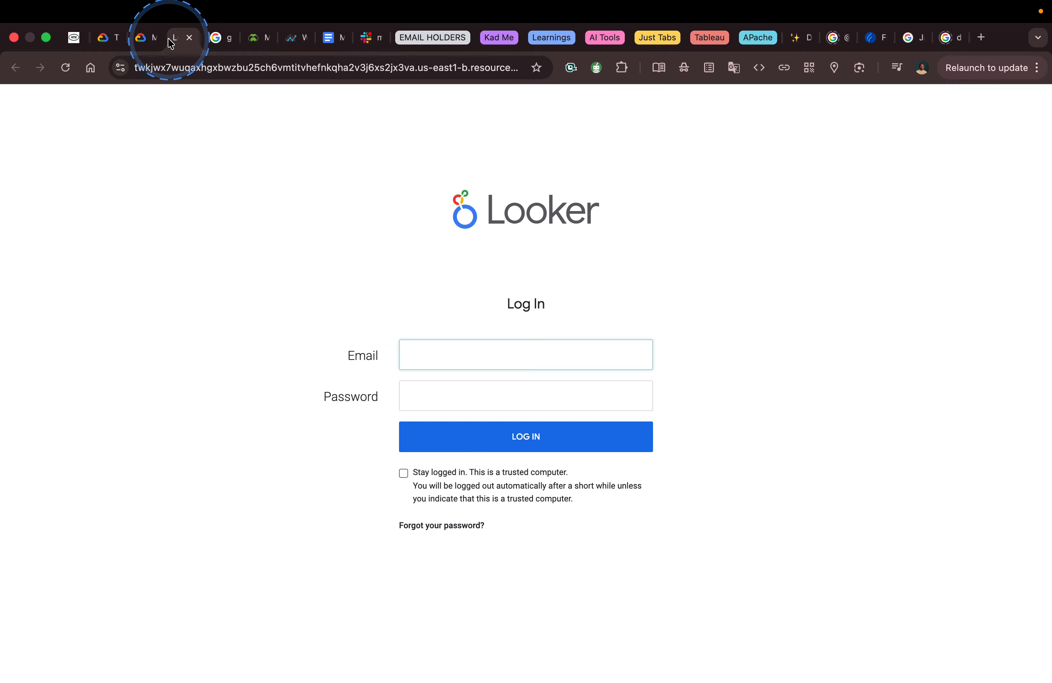
left_click(141, 39)
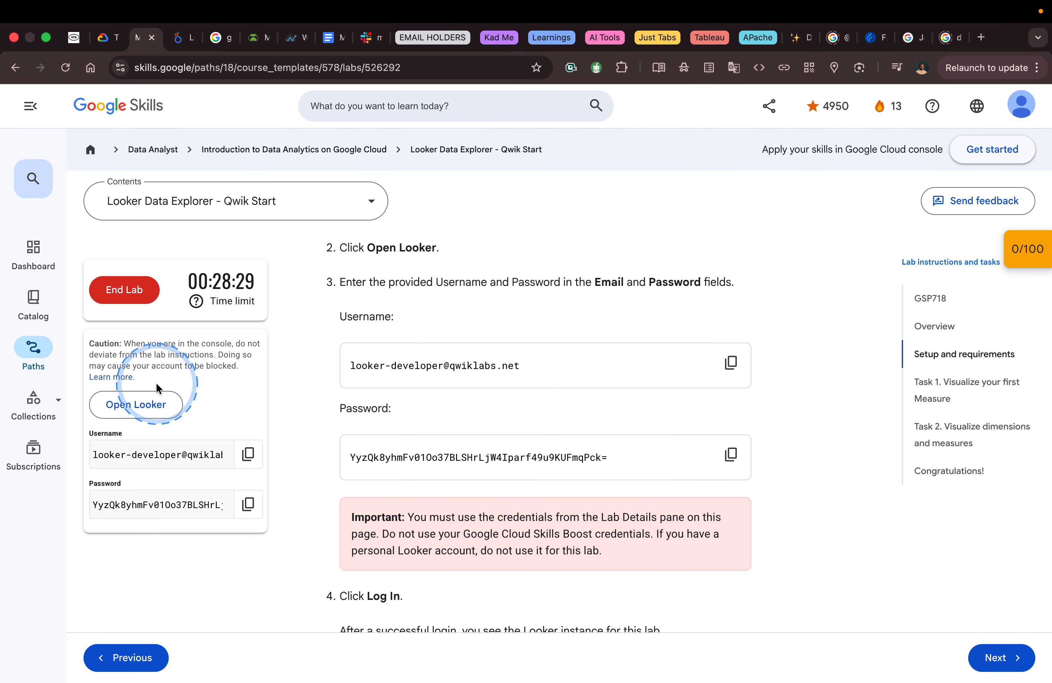
right_click(149, 404)
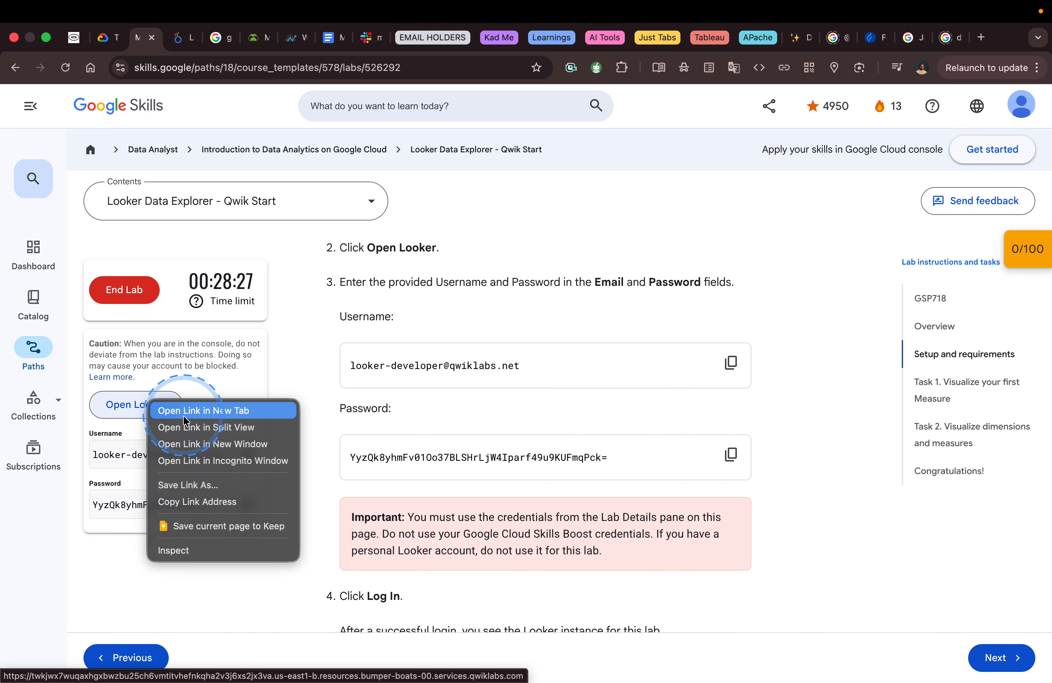
left_click(210, 462)
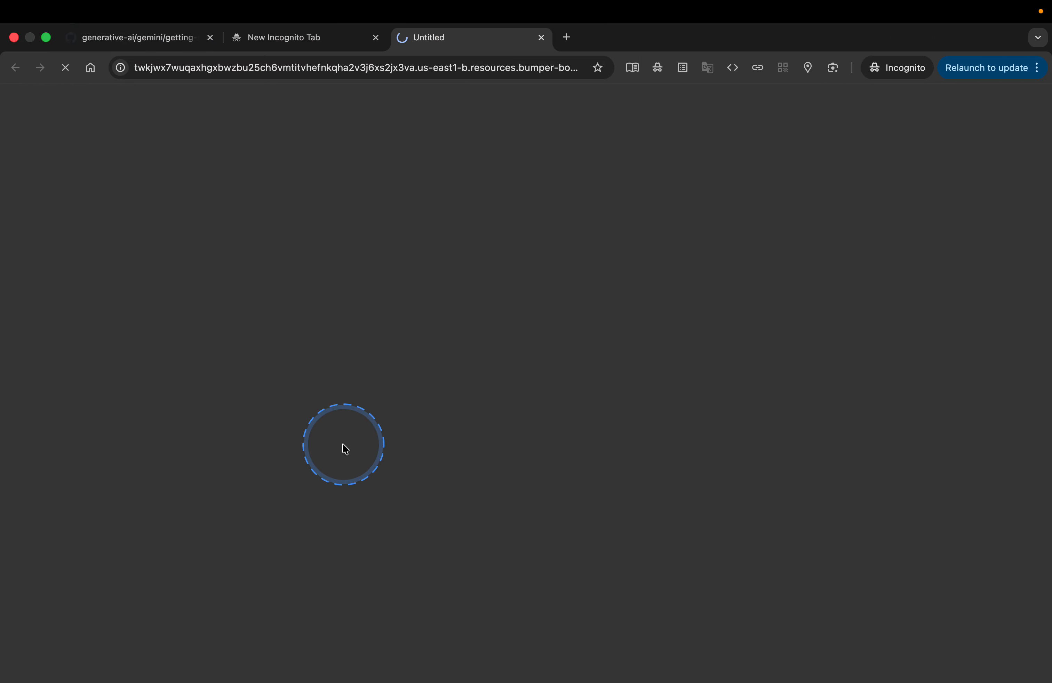
Copy the username from the lab instructions into the email field of the Looker login form
key("ctrl+Left")
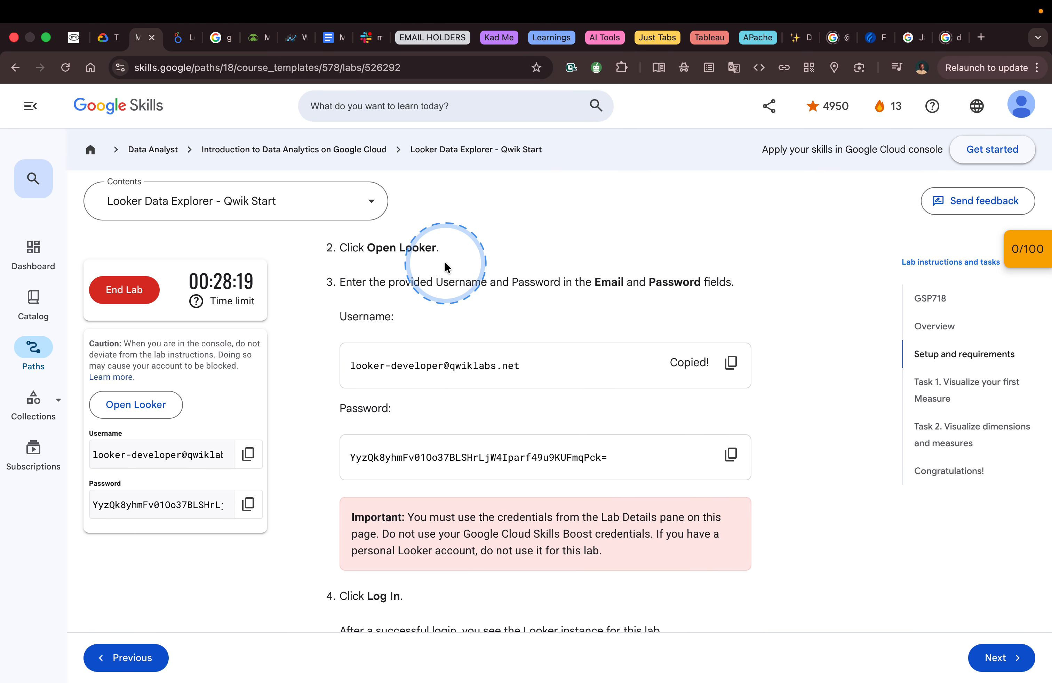
key("ctrl+Right")
left_click(460, 358)
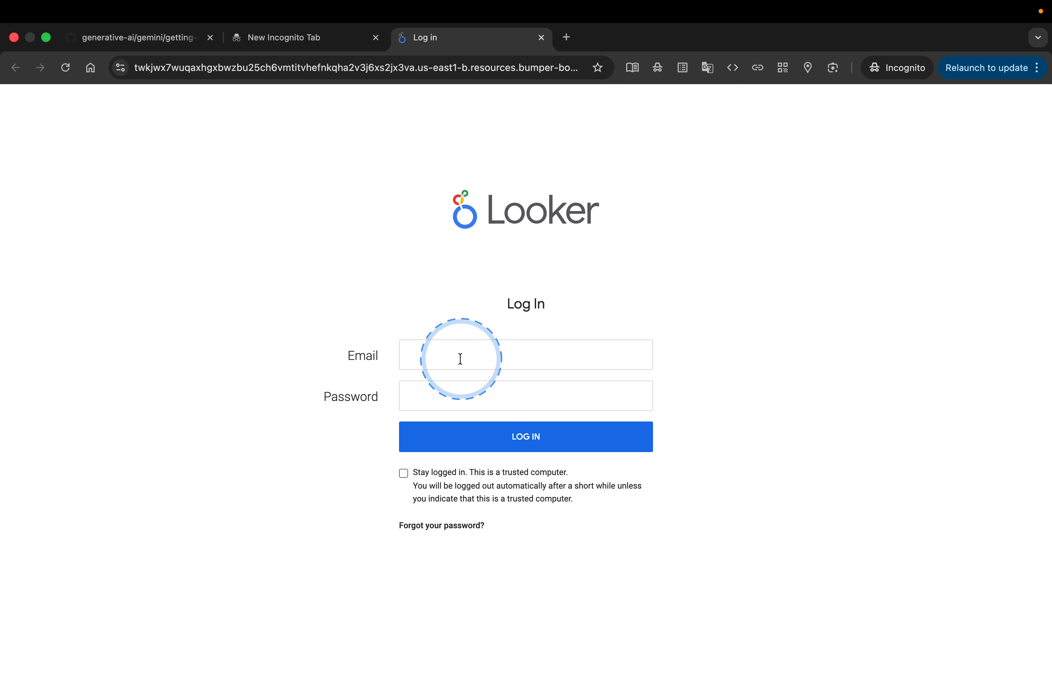
key("super+v")
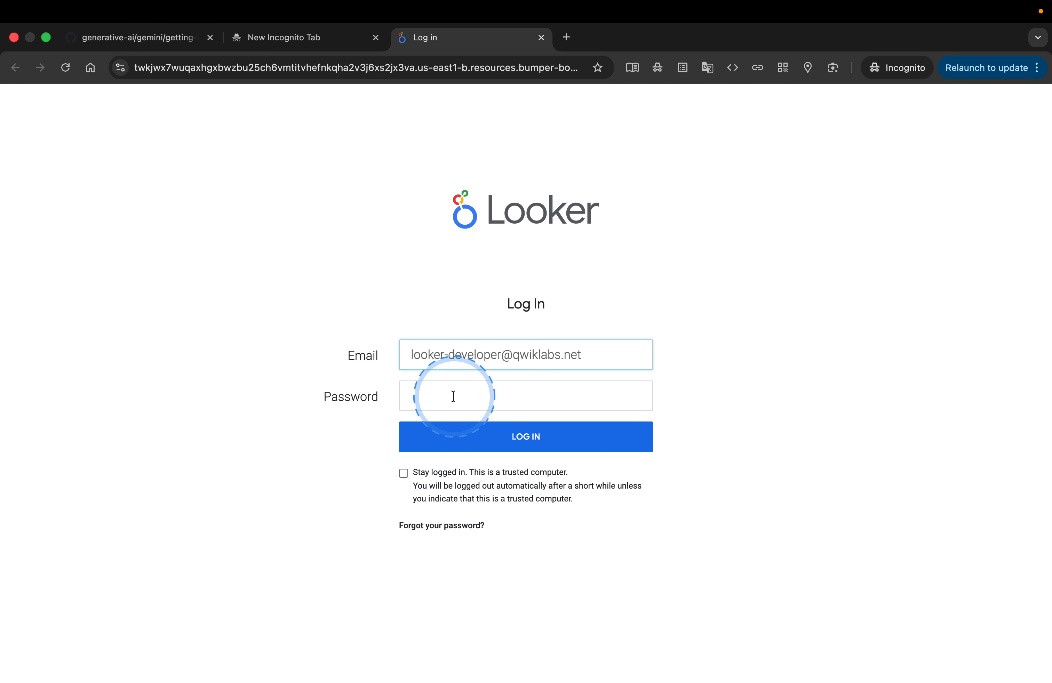
Copy the lab password into the Looker login form, enable Stay logged in, and log in
left_click(453, 395)
key("ctrl+Left")
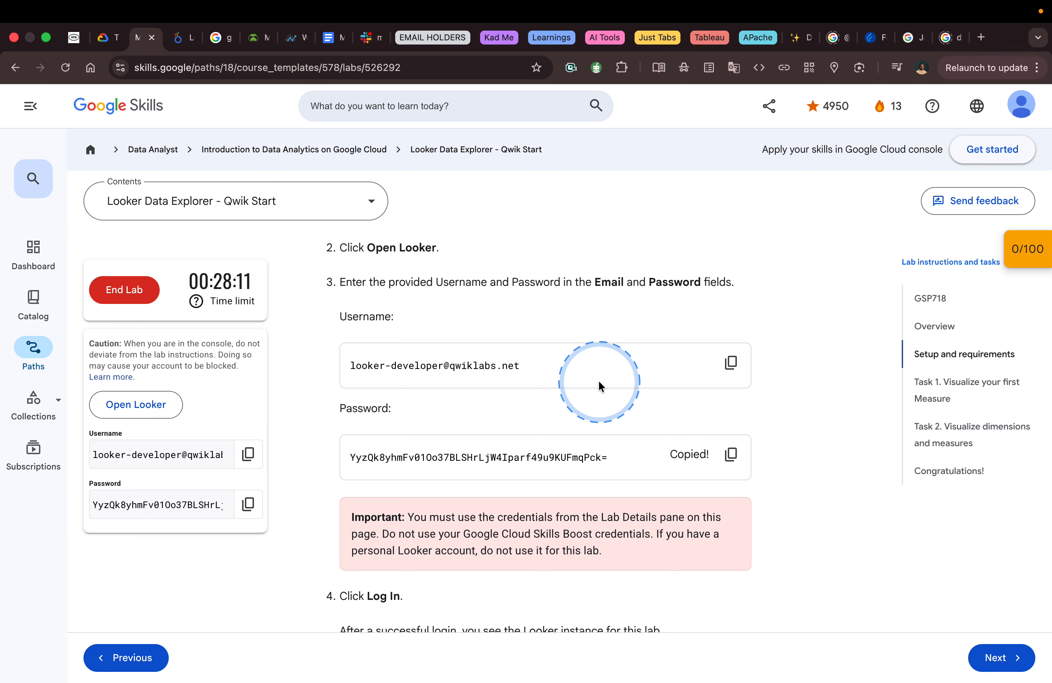
key("ctrl+Right")
left_click(523, 401)
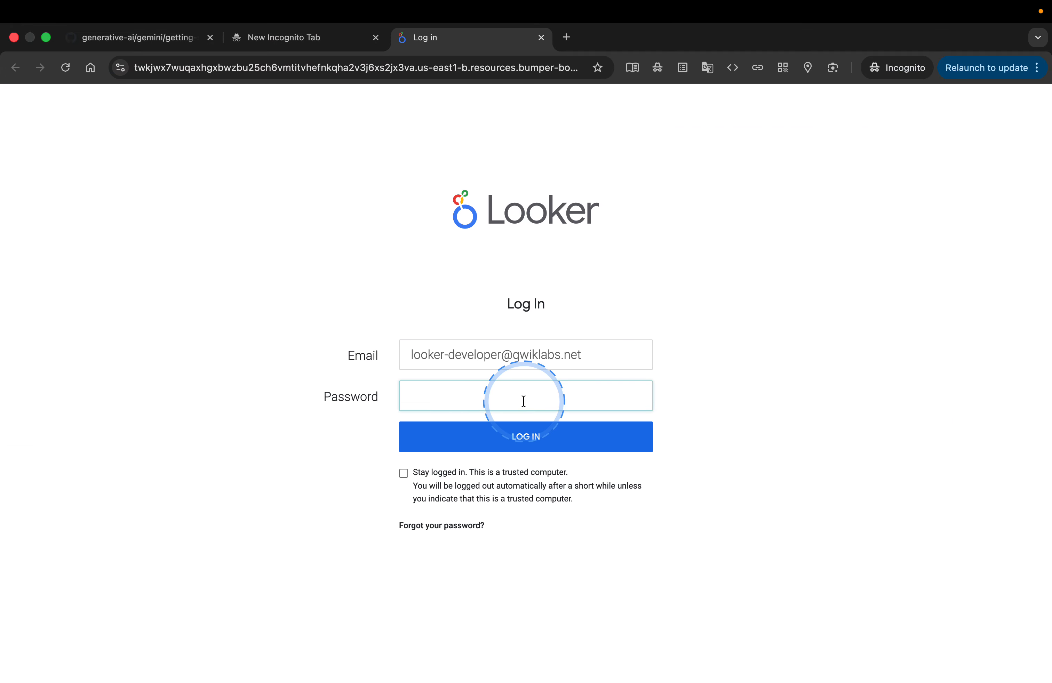
left_click(524, 446)
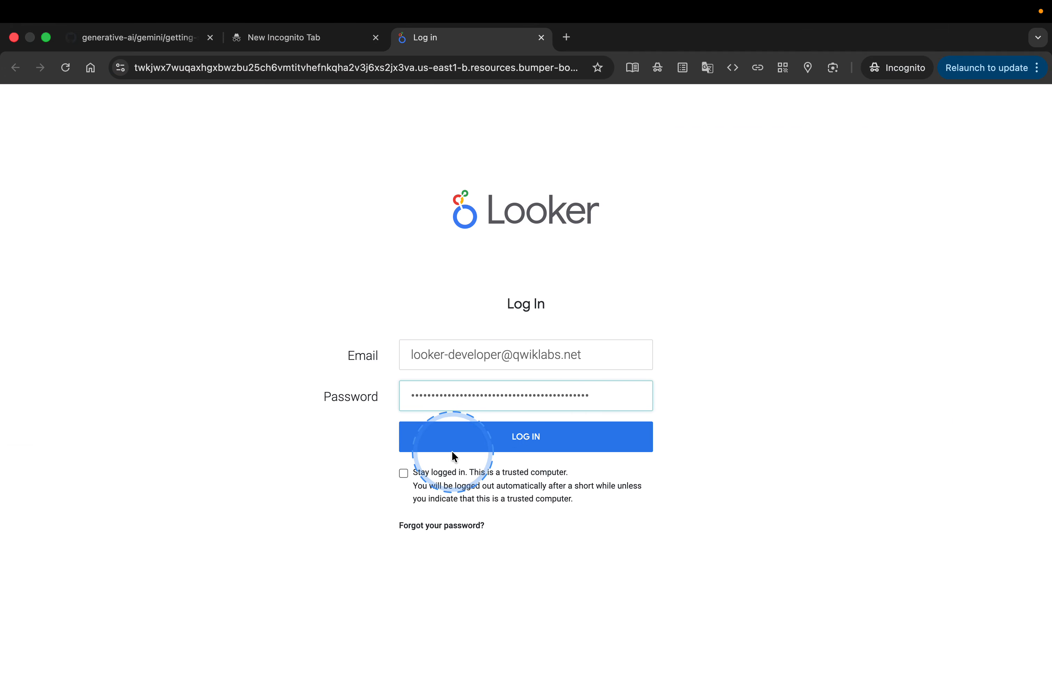
left_click(404, 473)
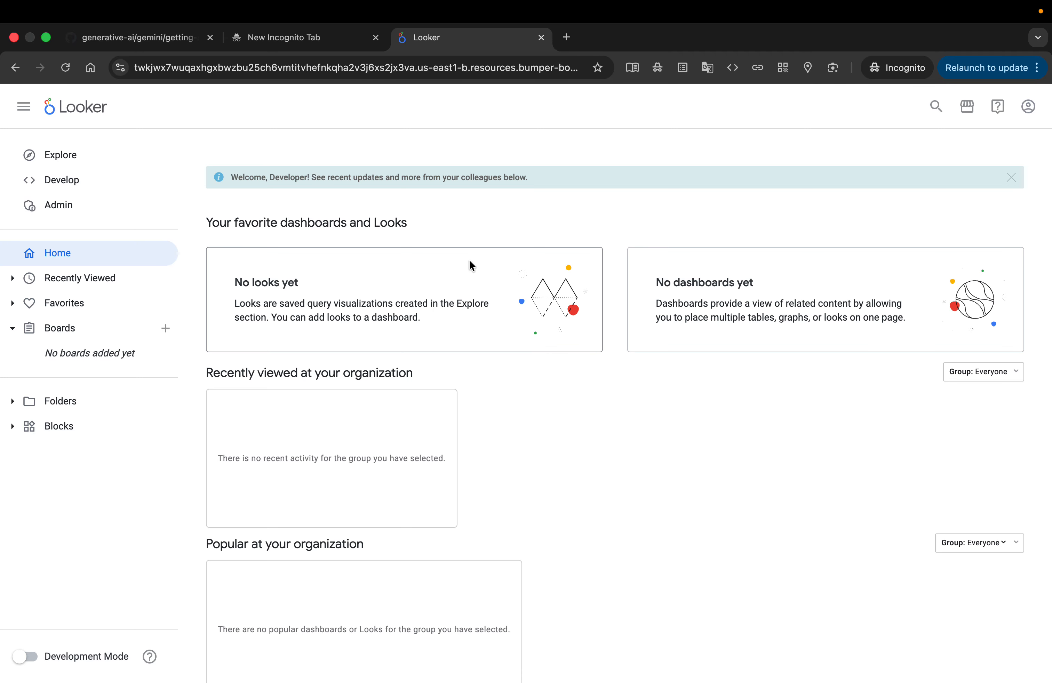
Read the Task 1 instructions on the lab page, then open the Airports Explore under FAA in Looker
key("ctrl+Left")
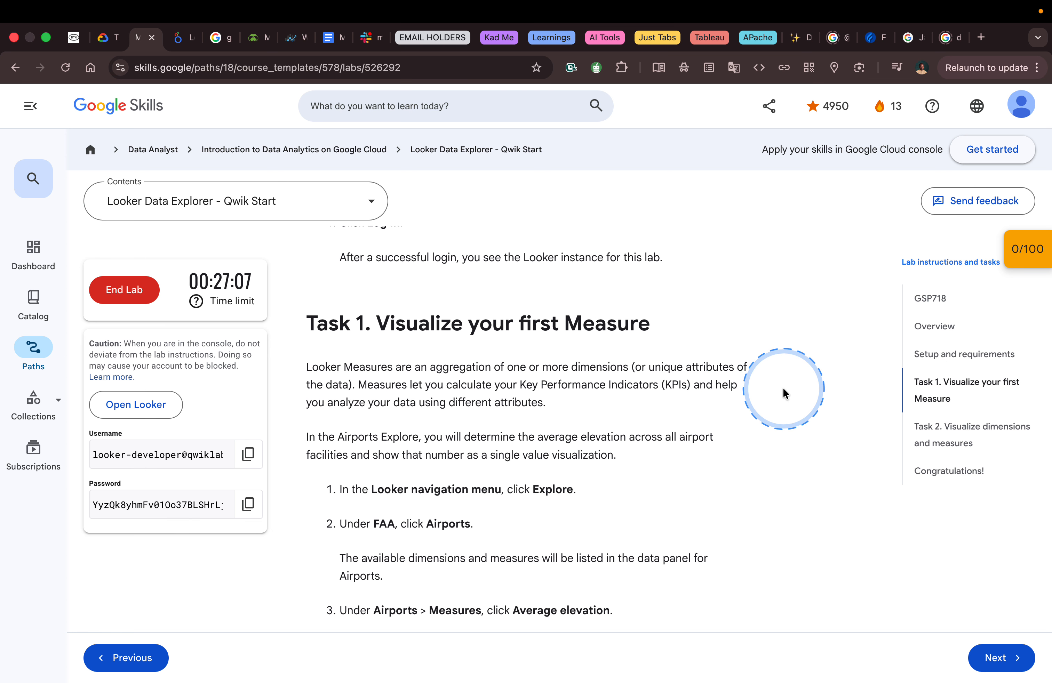
scroll(806, 377, "down", 3)
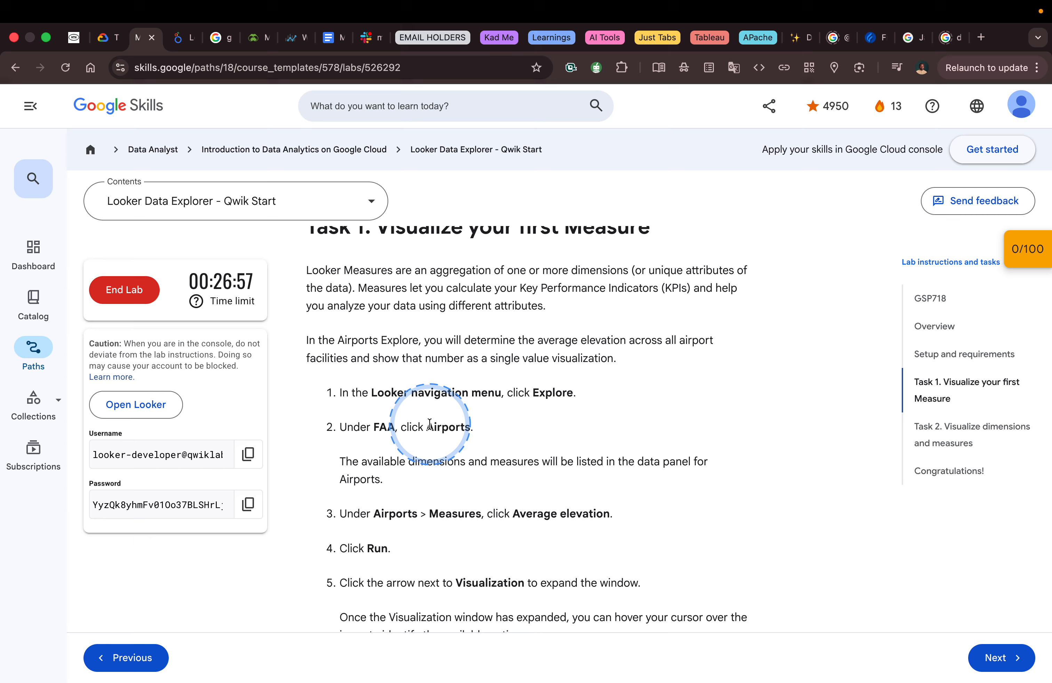
scroll(542, 417, "down", 3)
scroll(542, 417, "down", 1)
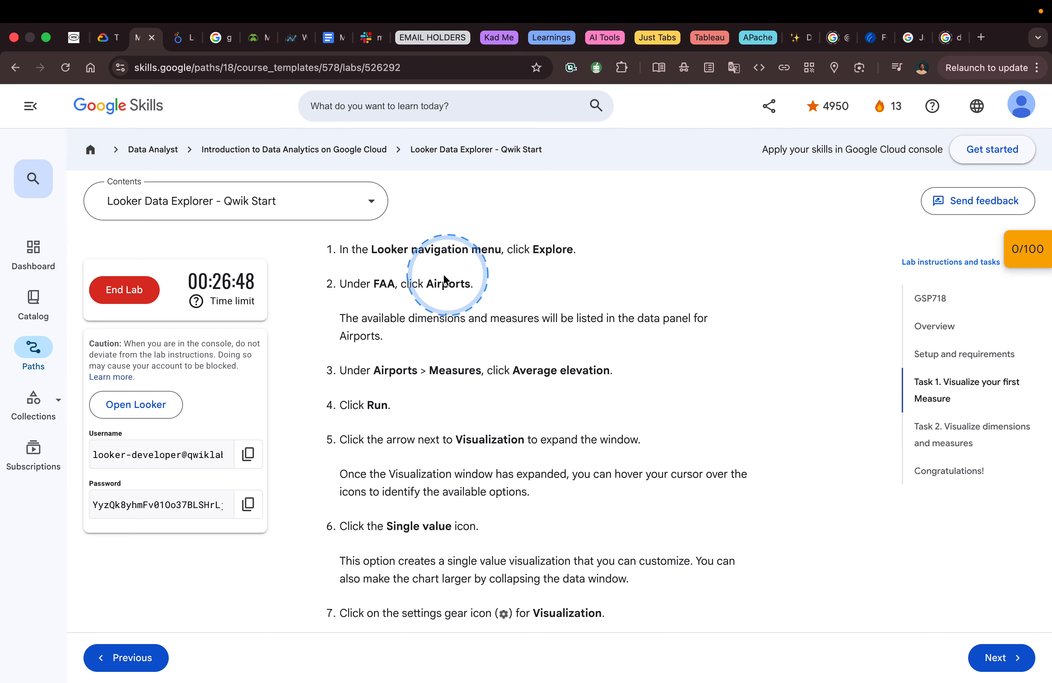
key("ctrl+Right")
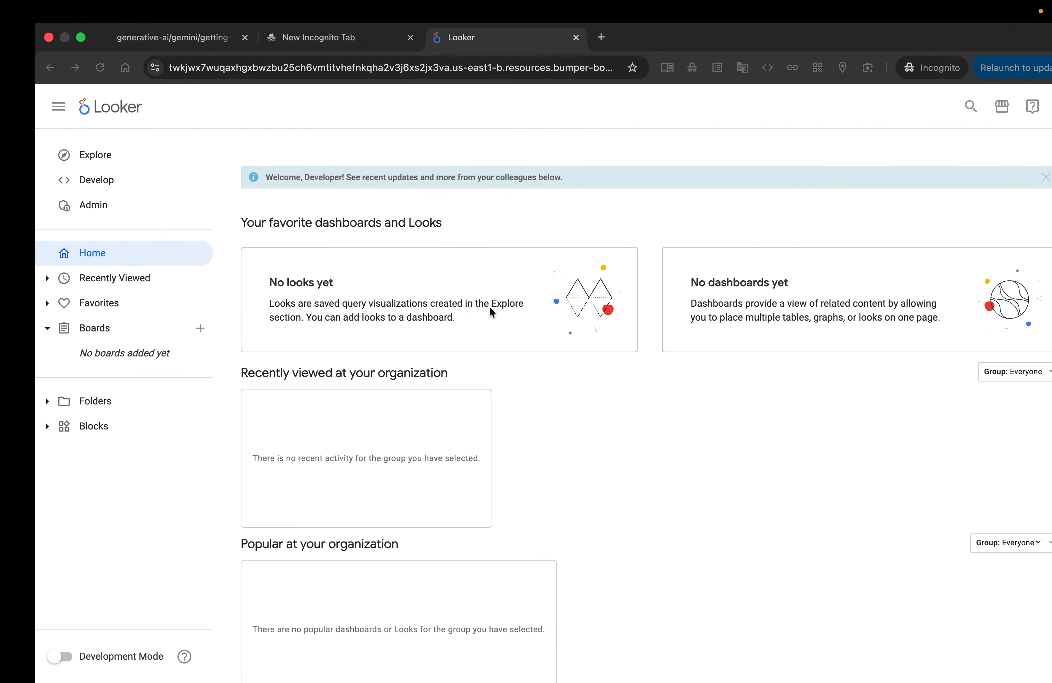
left_click(78, 155)
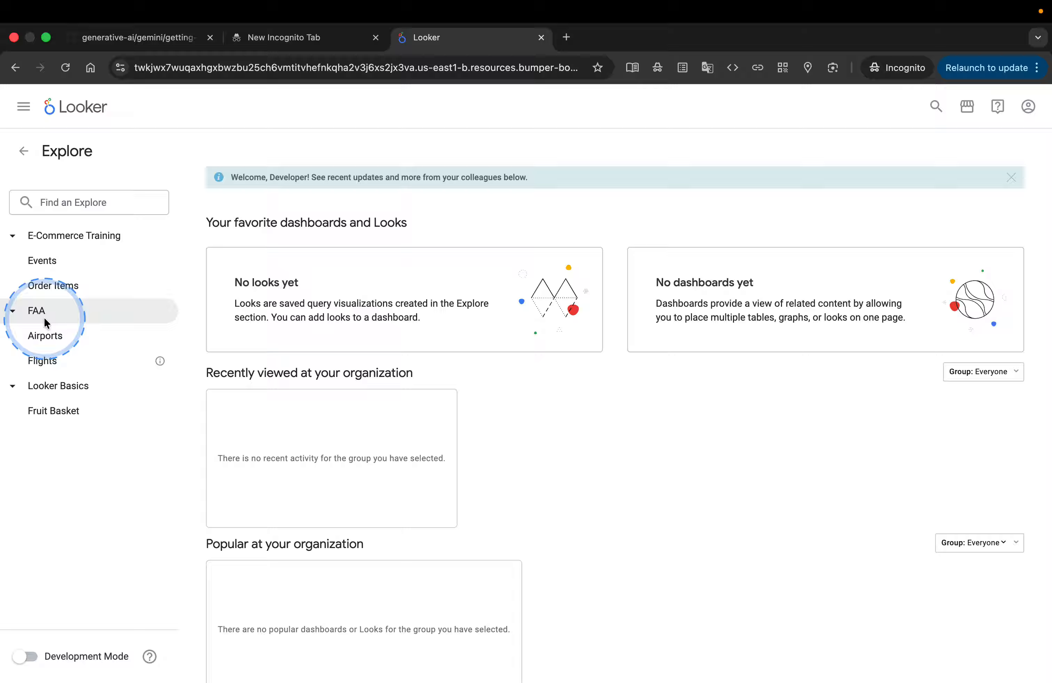
left_click(52, 338)
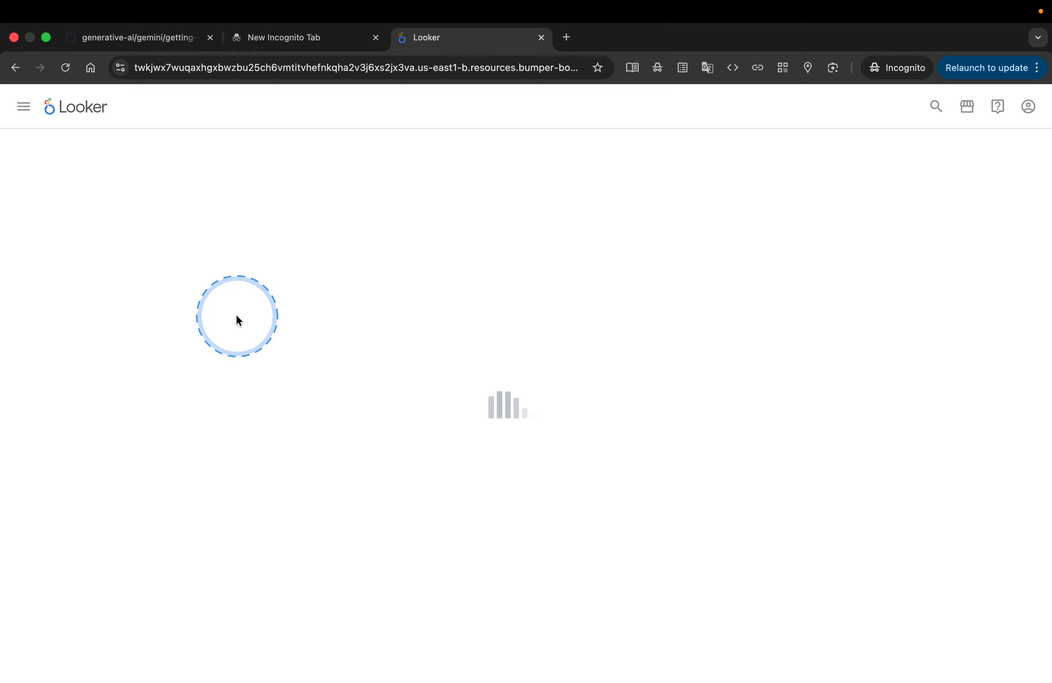
Following the lab instructions, add the Average Elevation measure from Airports to the query and run it
key("ctrl+Left")
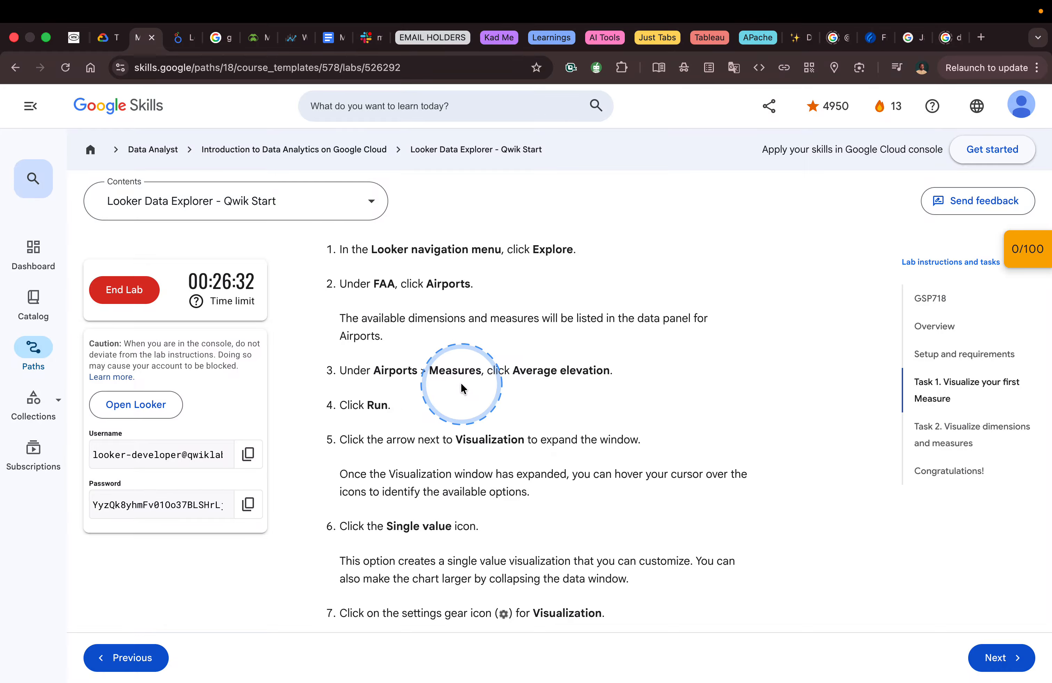
key("ctrl+Right")
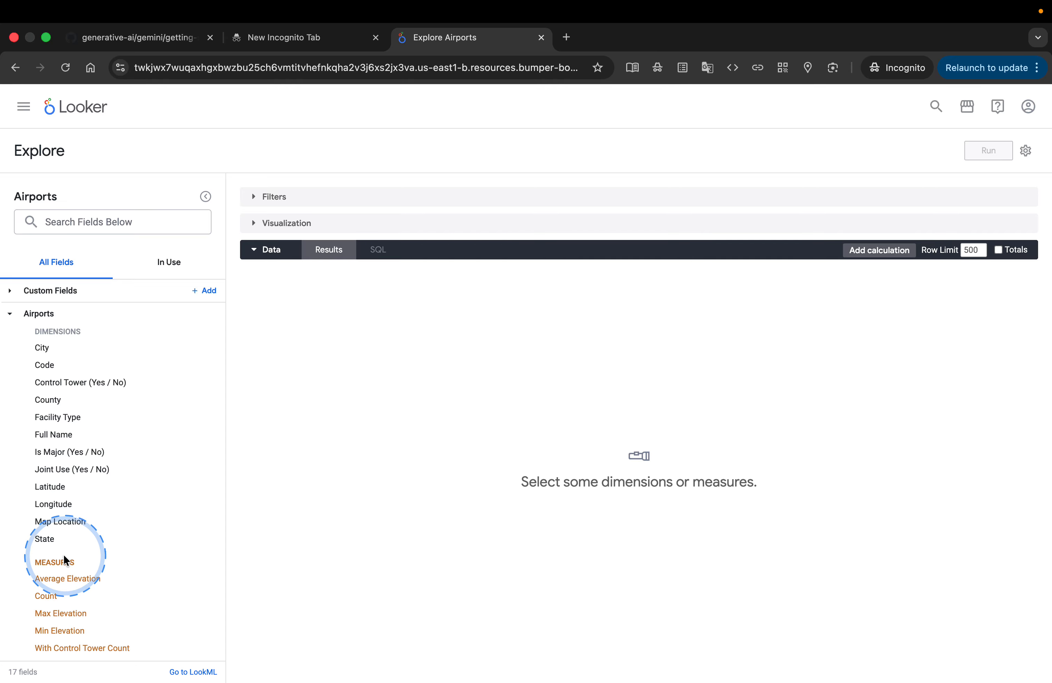
scroll(55, 563, "down", 1)
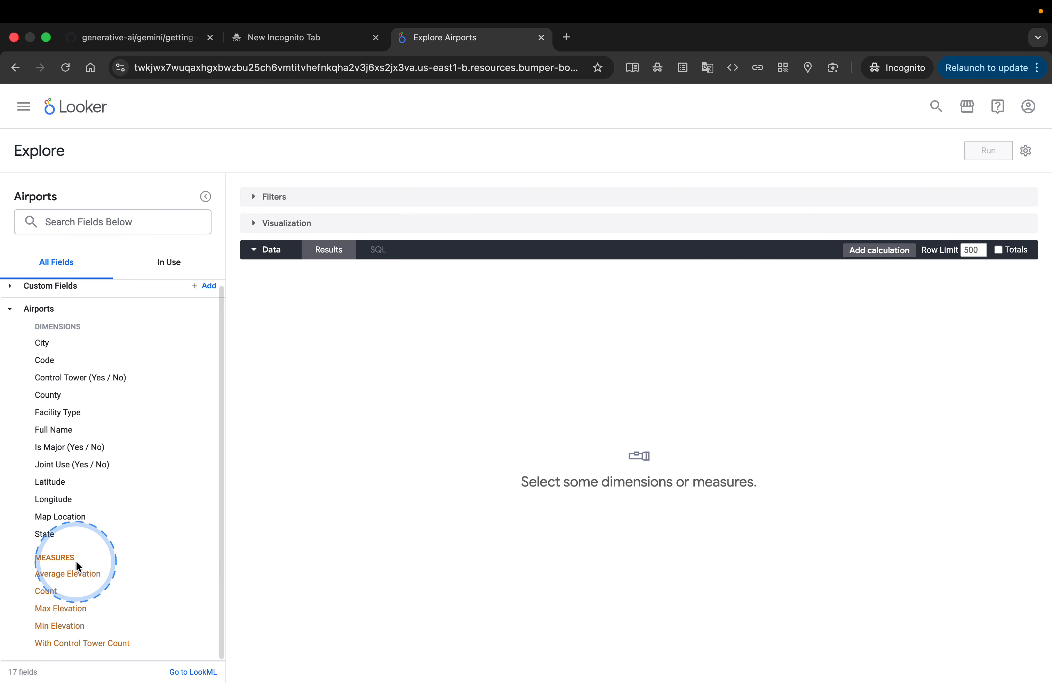
left_click(84, 573)
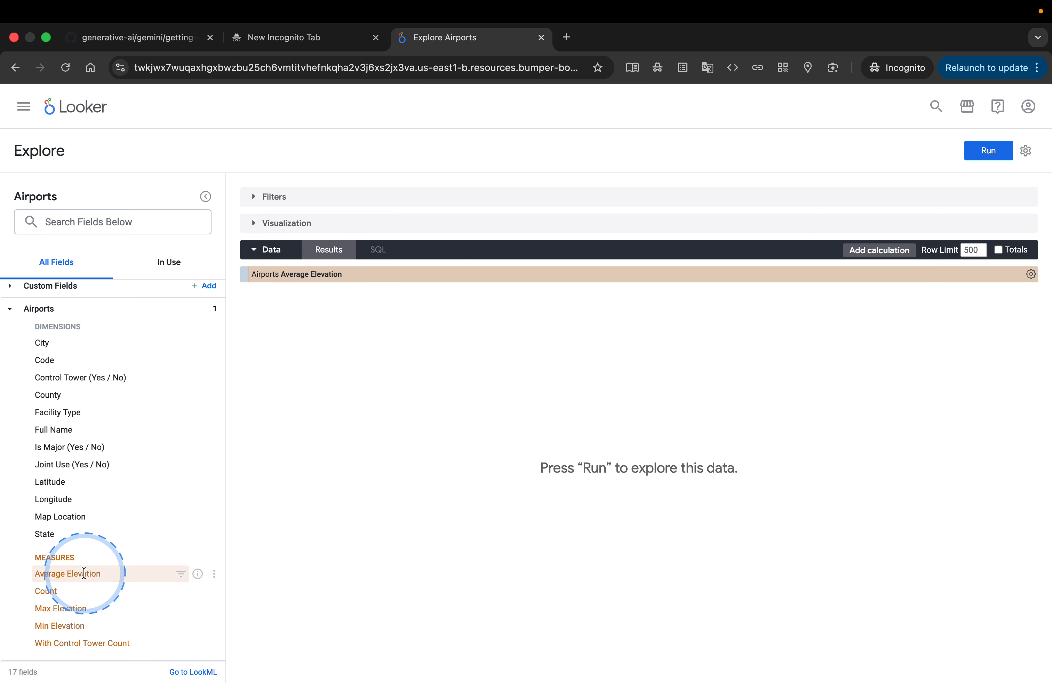
key("ctrl+Left")
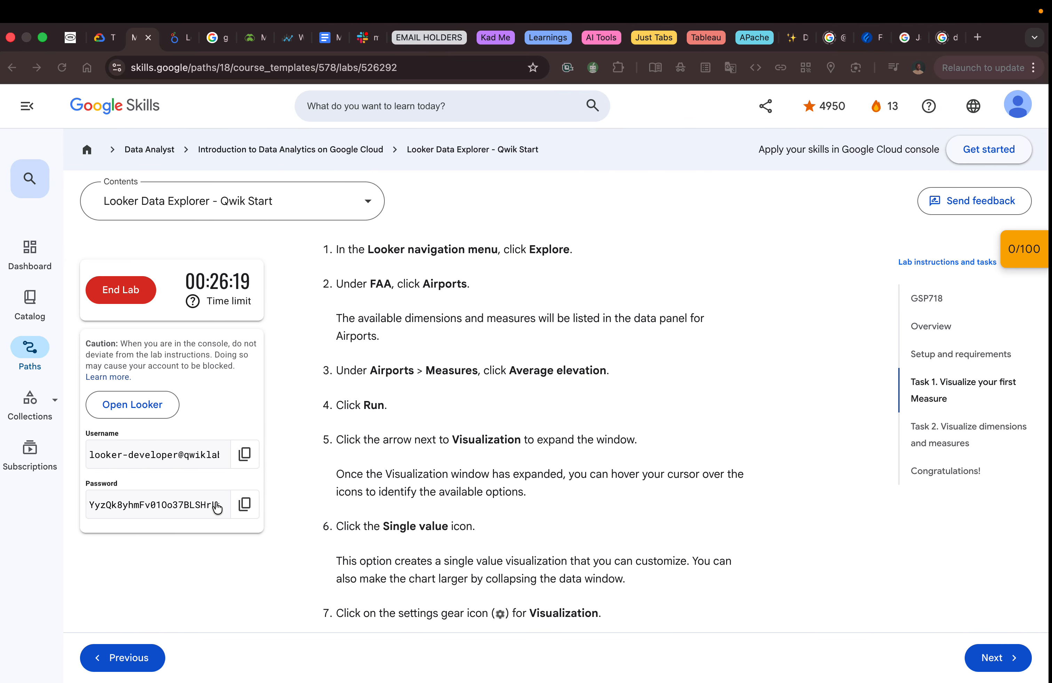
key("ctrl+Right")
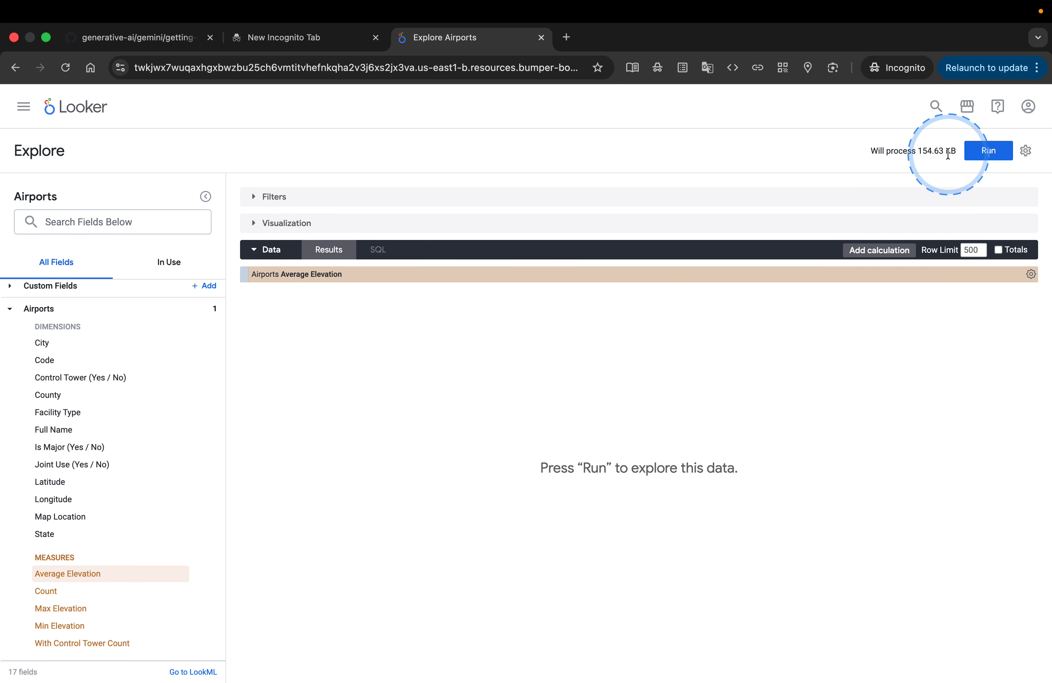
left_click(971, 151)
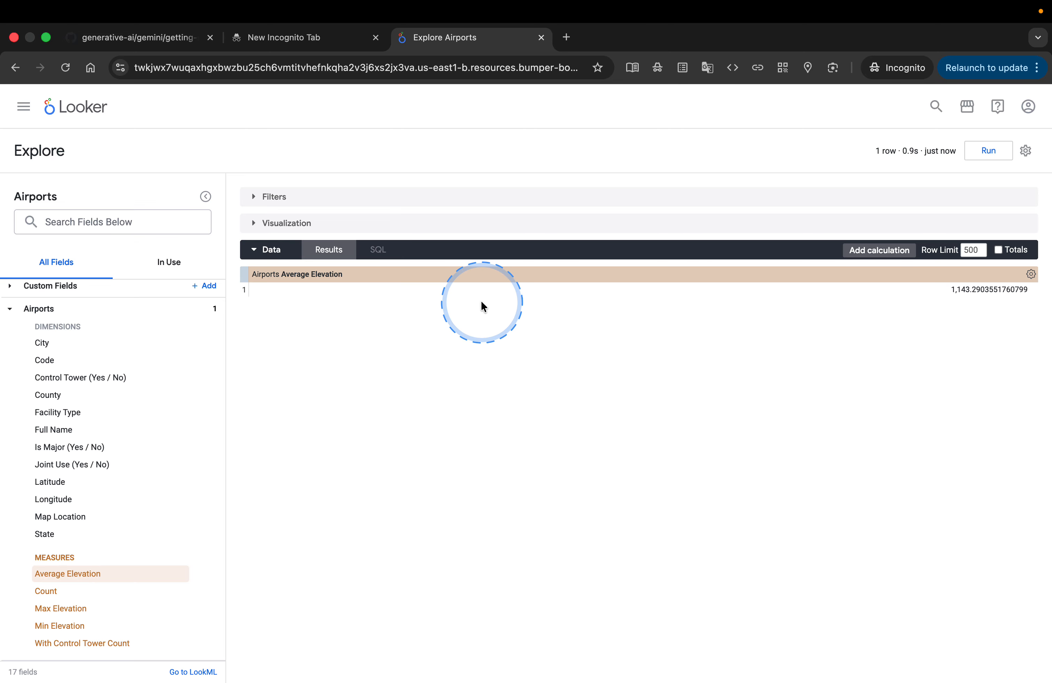
Check the next lab instructions and expand the Visualization section of the Airports Explore in Looker
key("ctrl+Left")
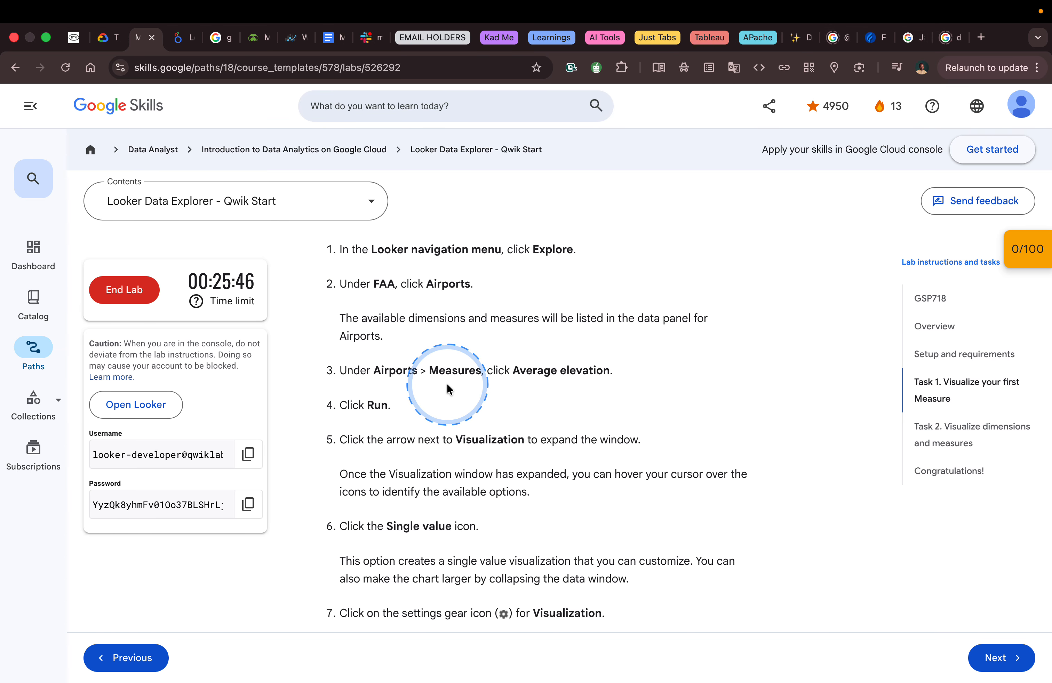
scroll(447, 387, "down", 2)
scroll(447, 389, "down", 1)
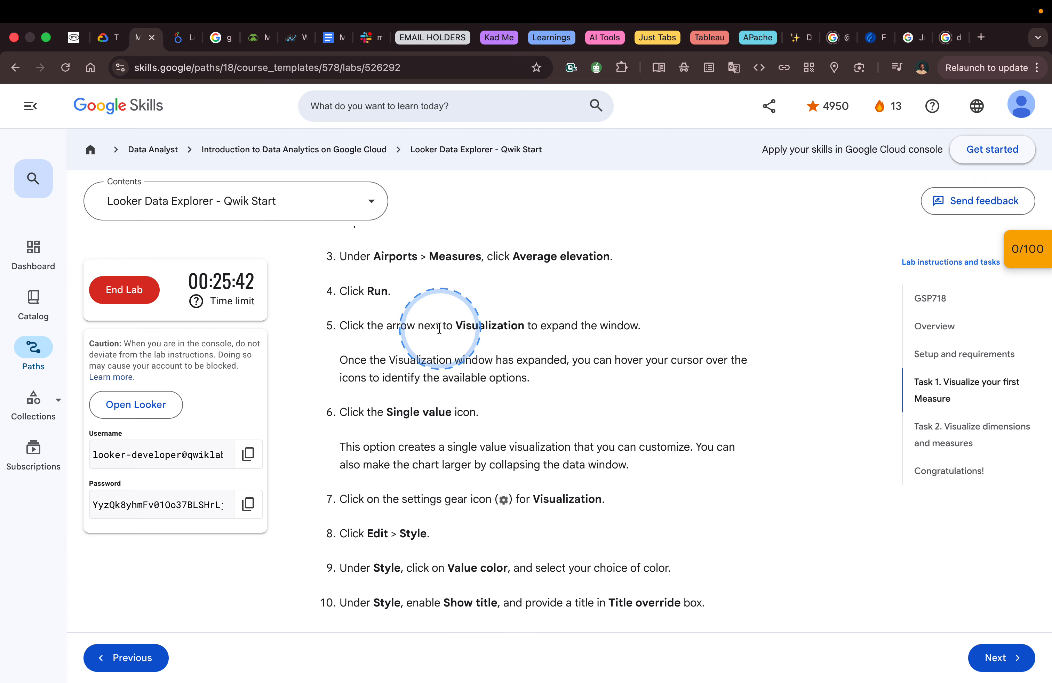
key("ctrl+Right")
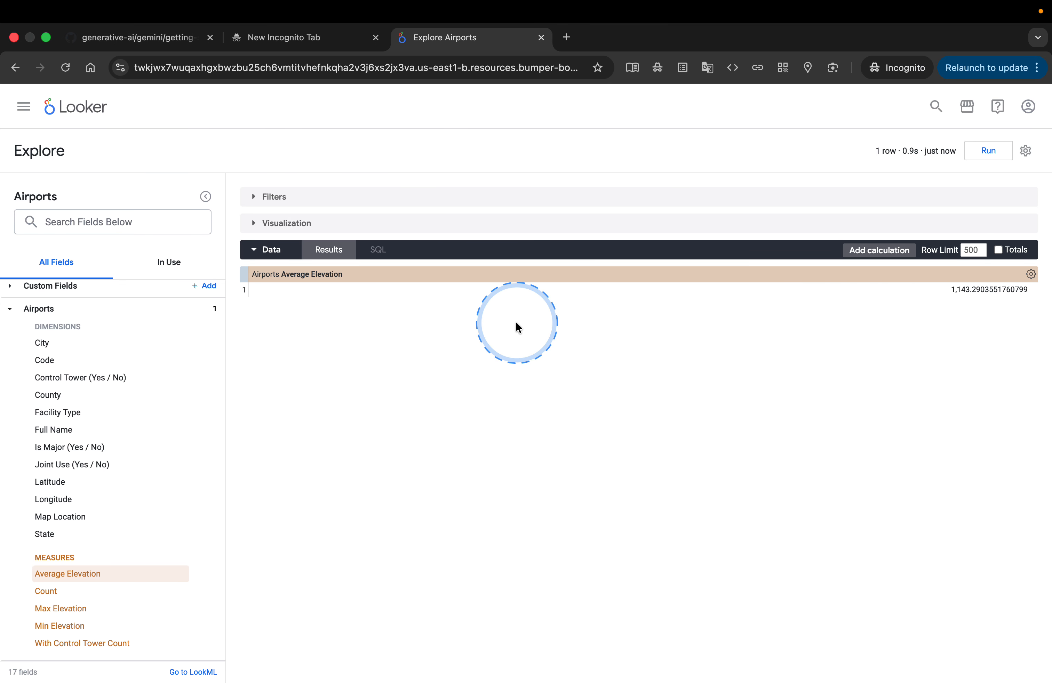
left_click(253, 228)
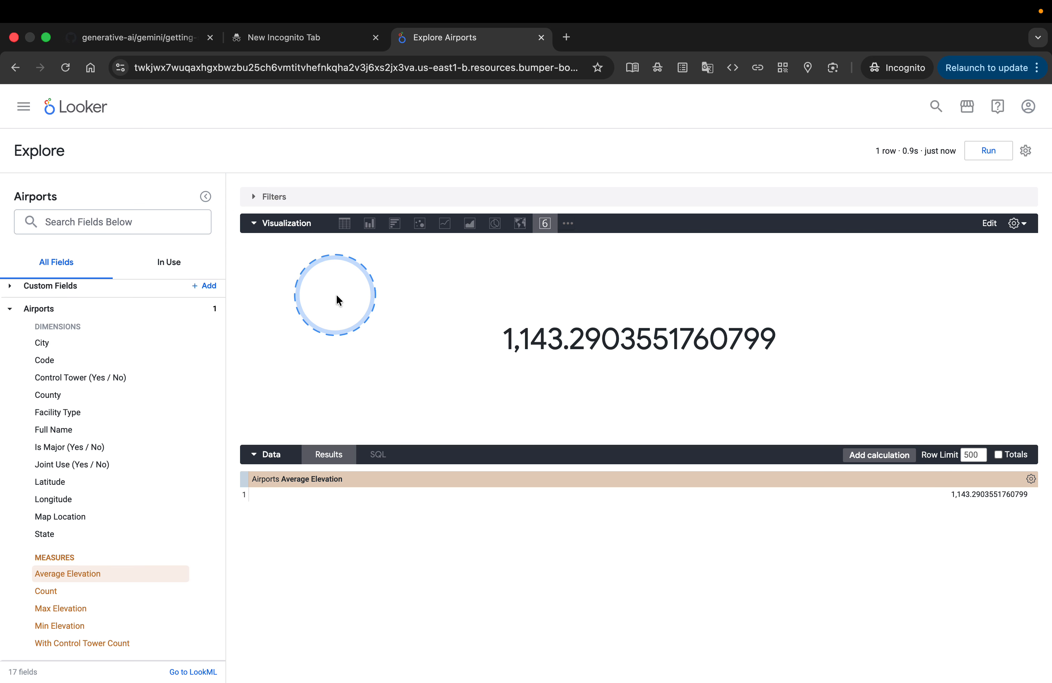
Review the lab's single value visualization instructions and open the visualization's Style settings in Looker
key("ctrl+Left")
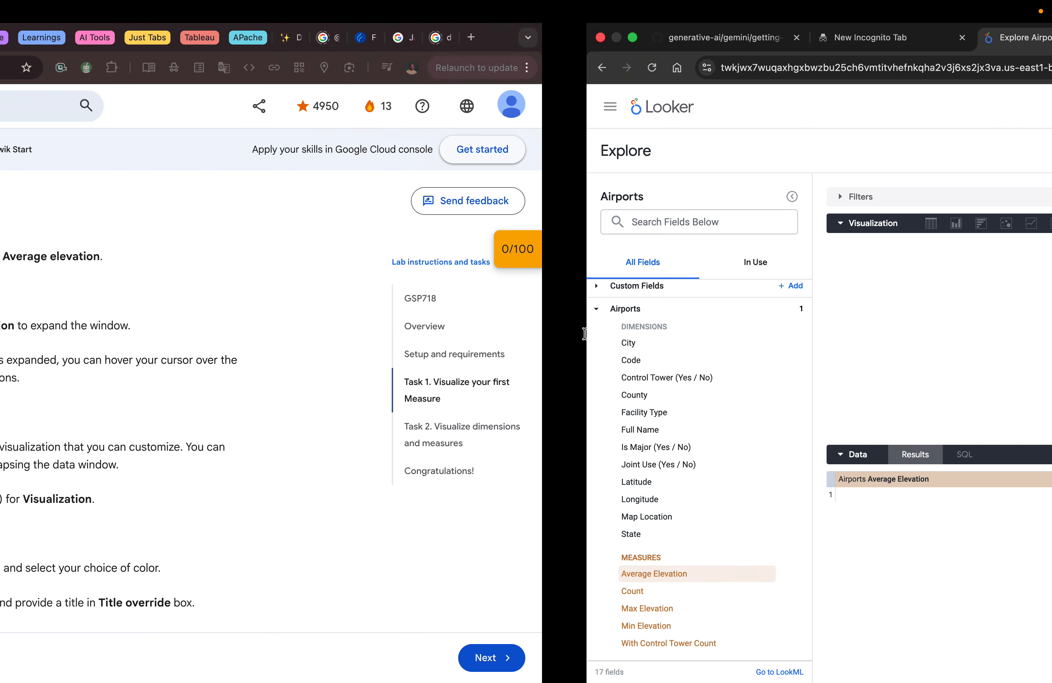
scroll(516, 440, "down", 2)
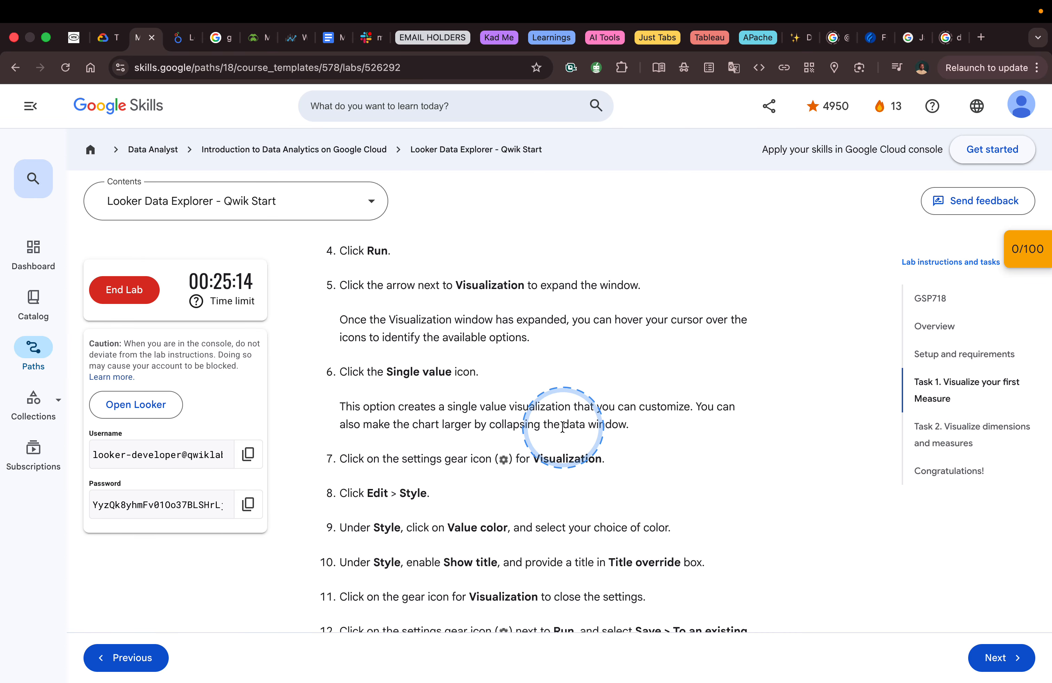
key("ctrl+Right")
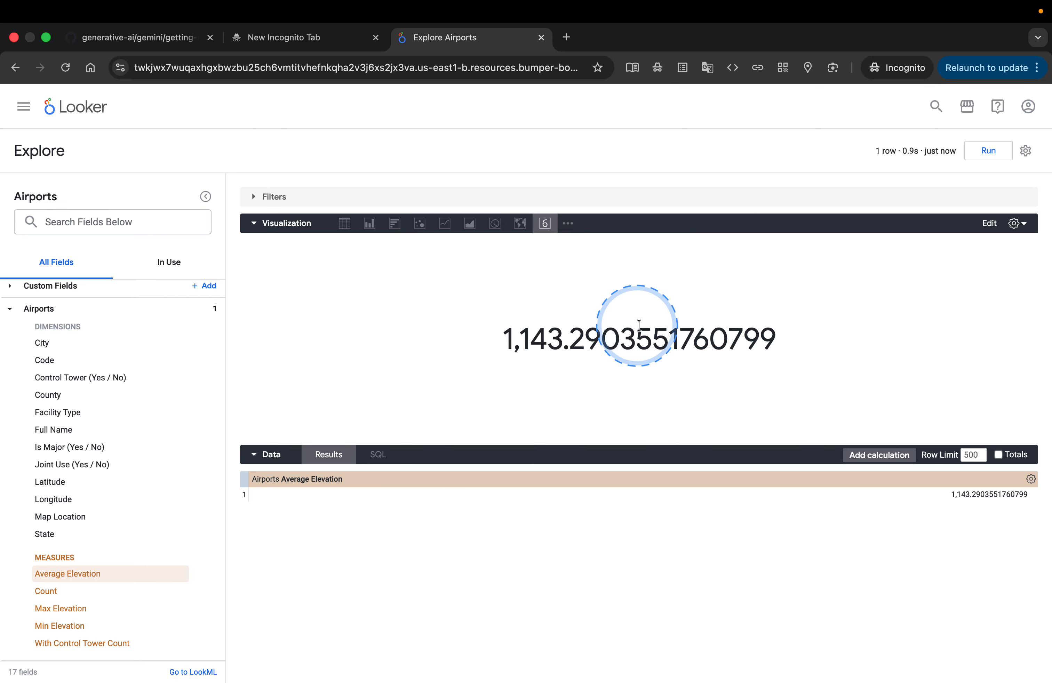
key("ctrl+Left")
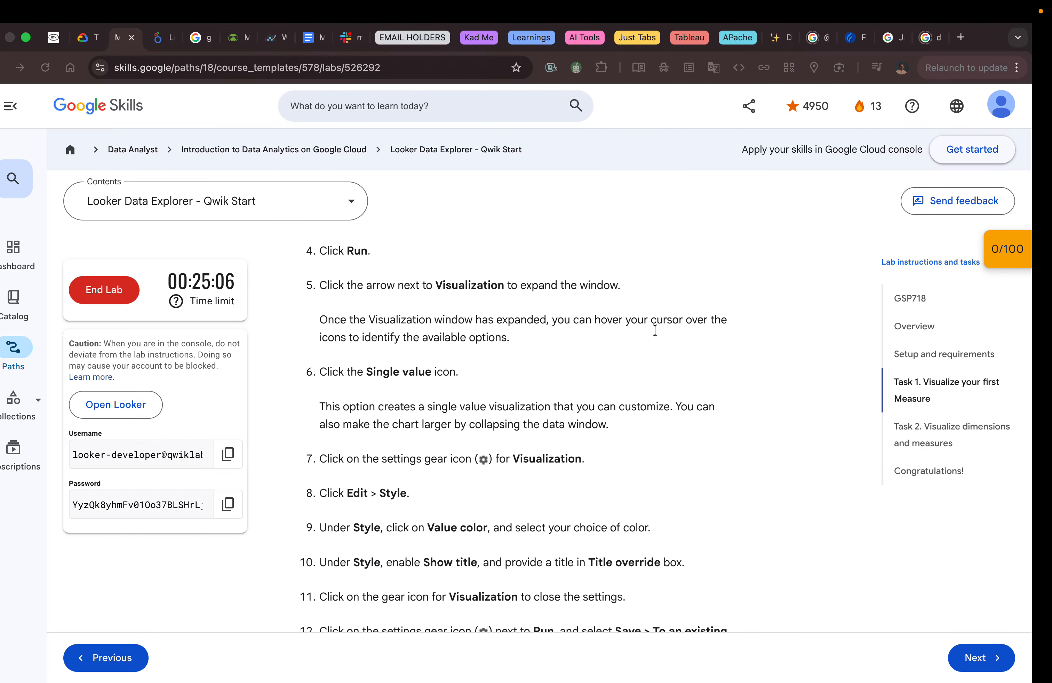
scroll(574, 394, "down", 2)
scroll(574, 393, "down", 1)
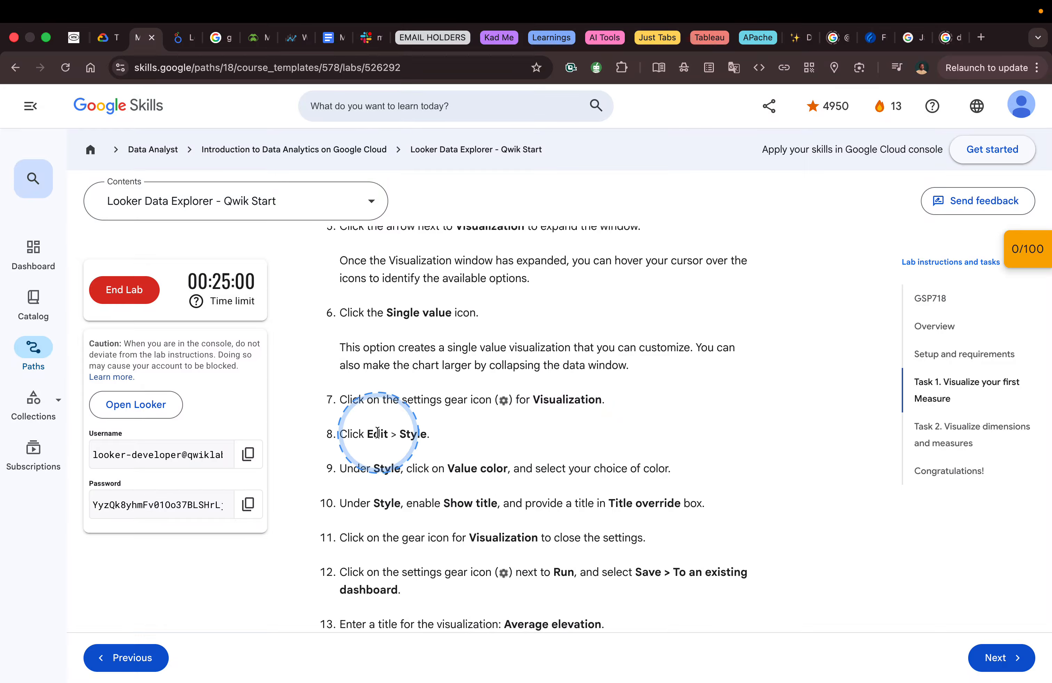
key("ctrl+Right")
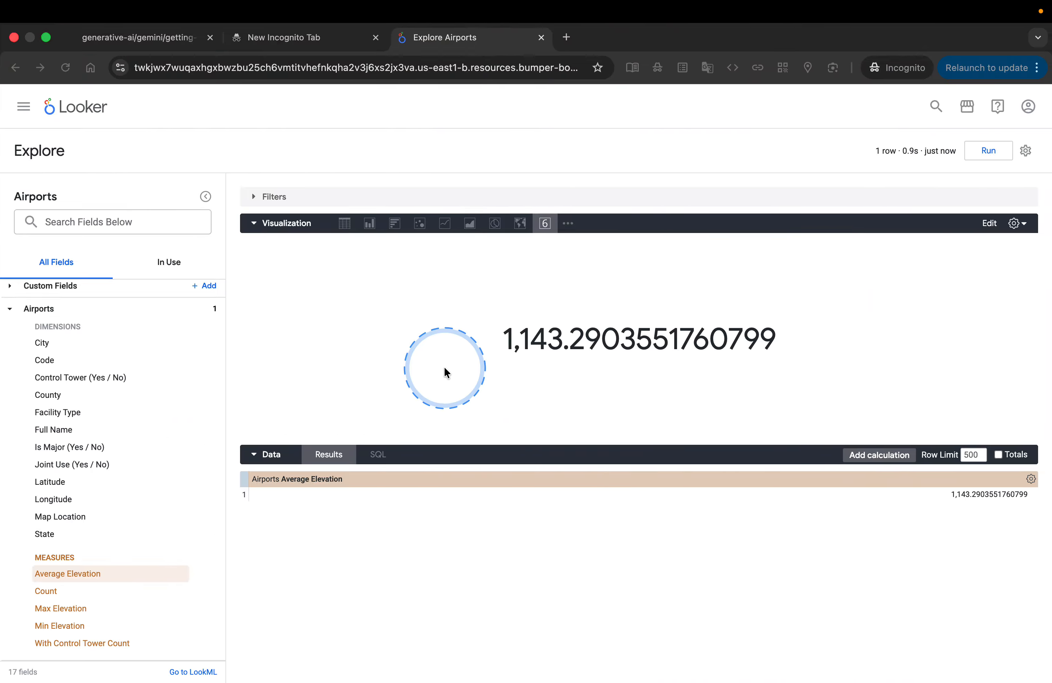
left_click(1024, 231)
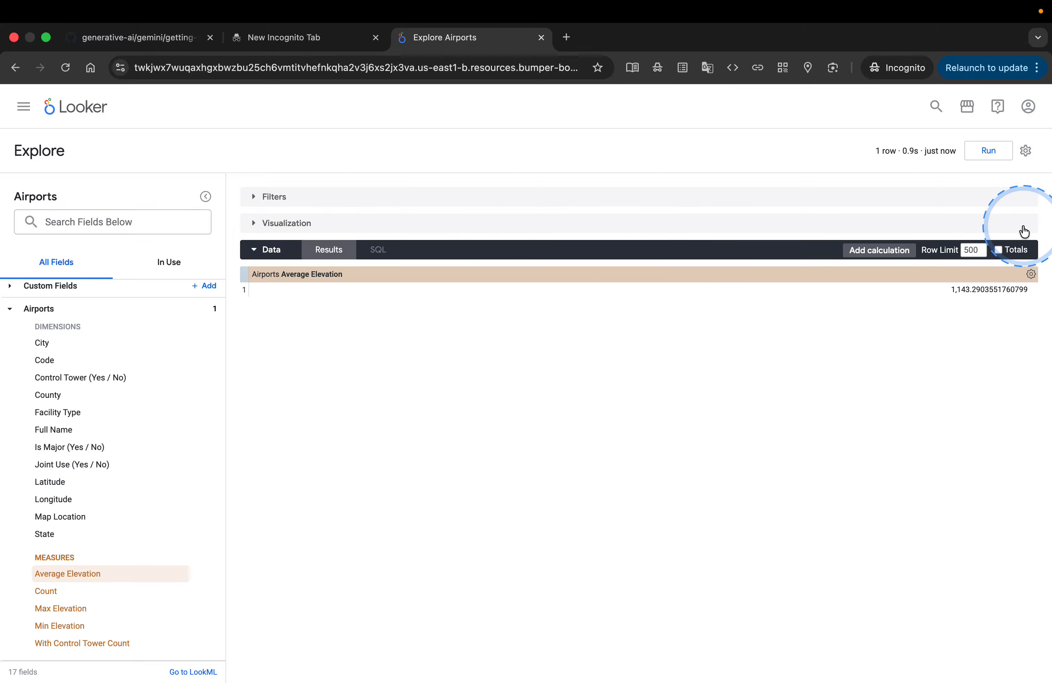
left_click(254, 225)
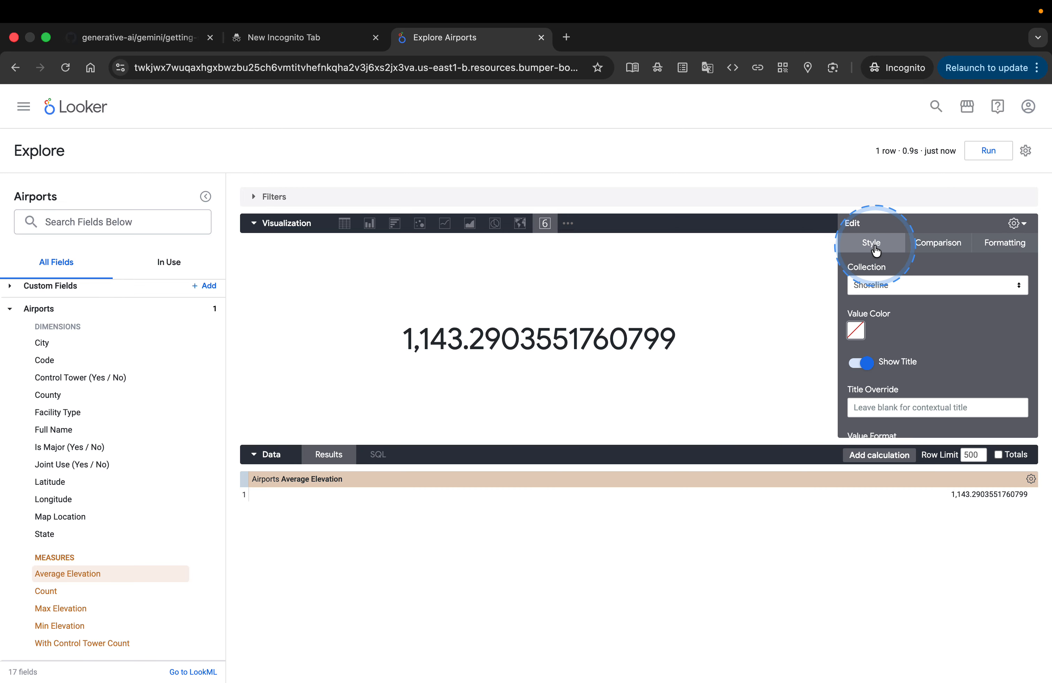
Read the lab's styling and dashboard-saving instructions, and review the visualization's Style, Comparison and Formatting options in Looker
key("ctrl+Left")
scroll(747, 364, "down", 4)
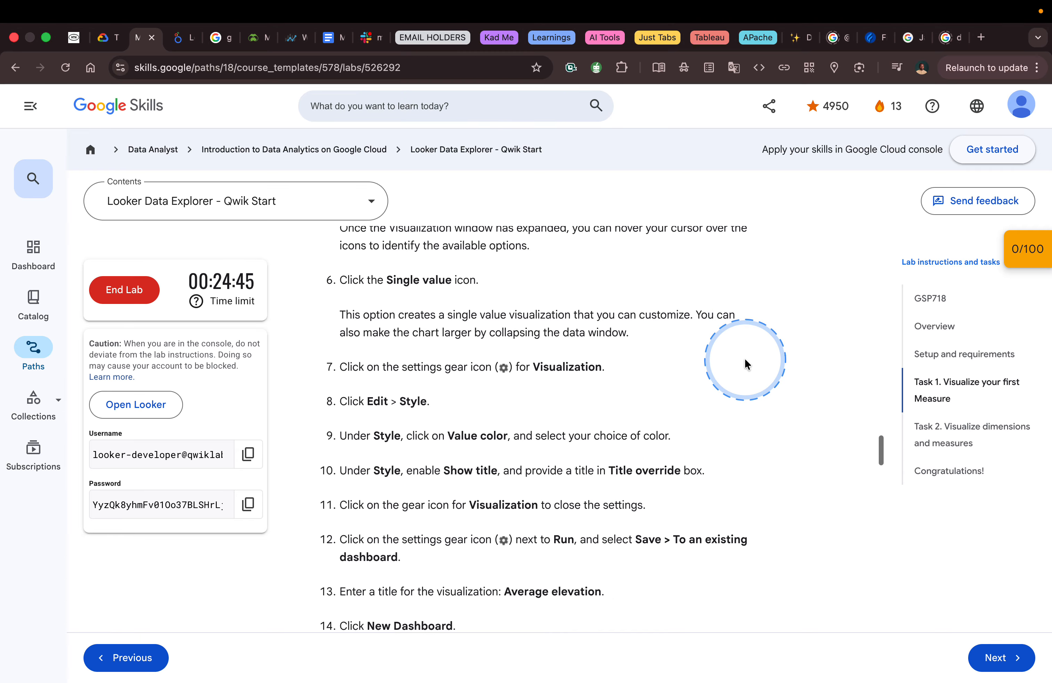
scroll(747, 364, "down", 1)
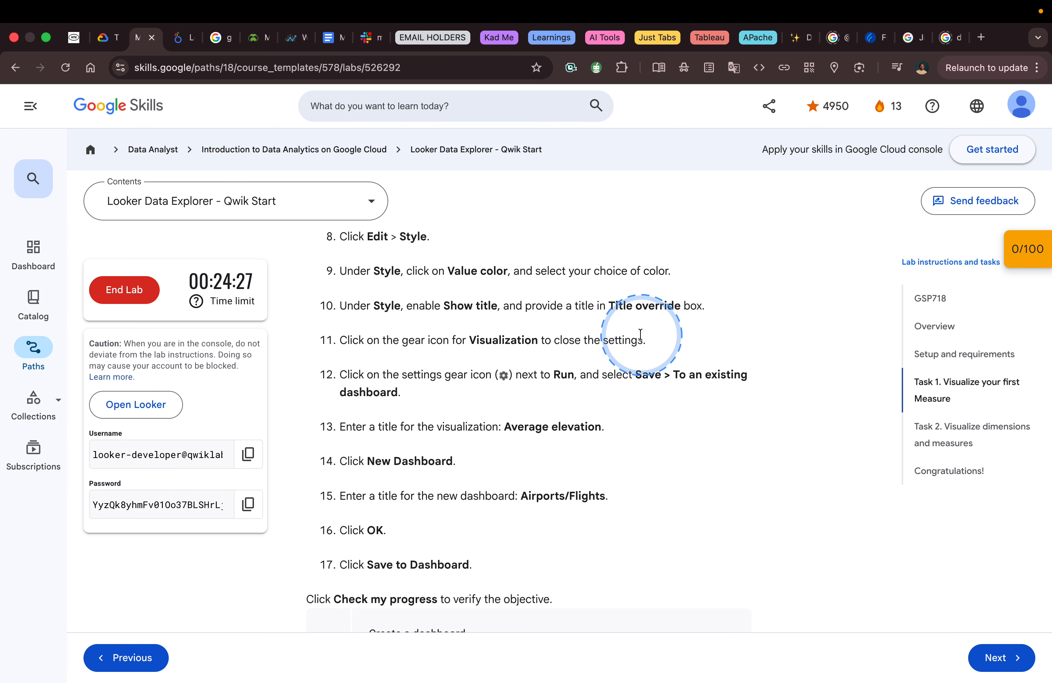
key("ctrl+Right")
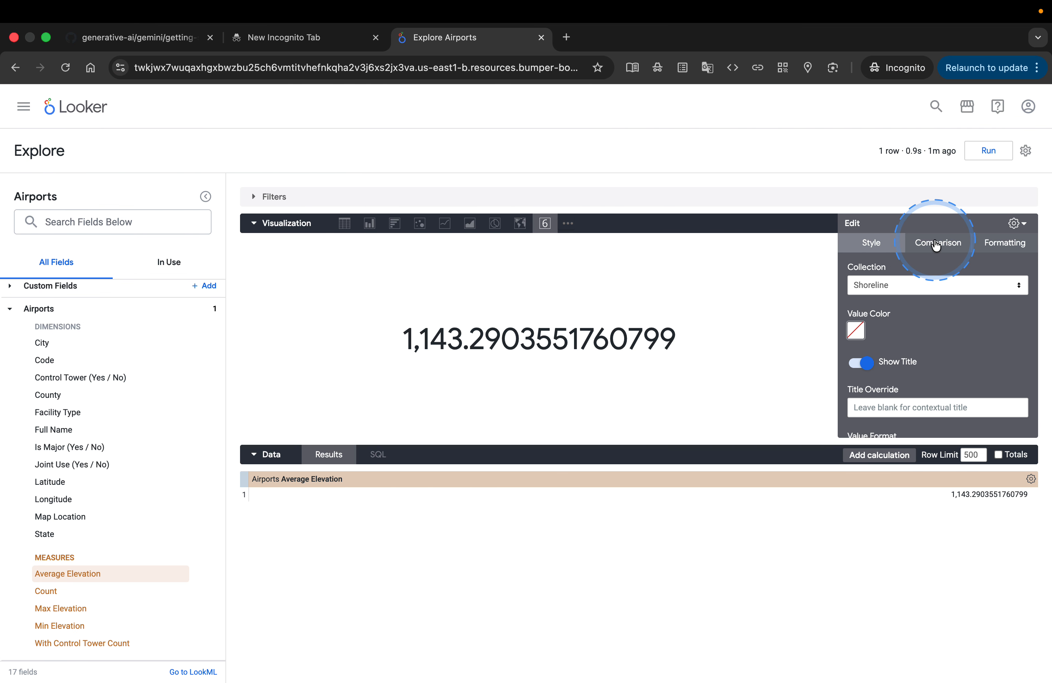
scroll(933, 317, "down", 2)
scroll(933, 317, "up", 2)
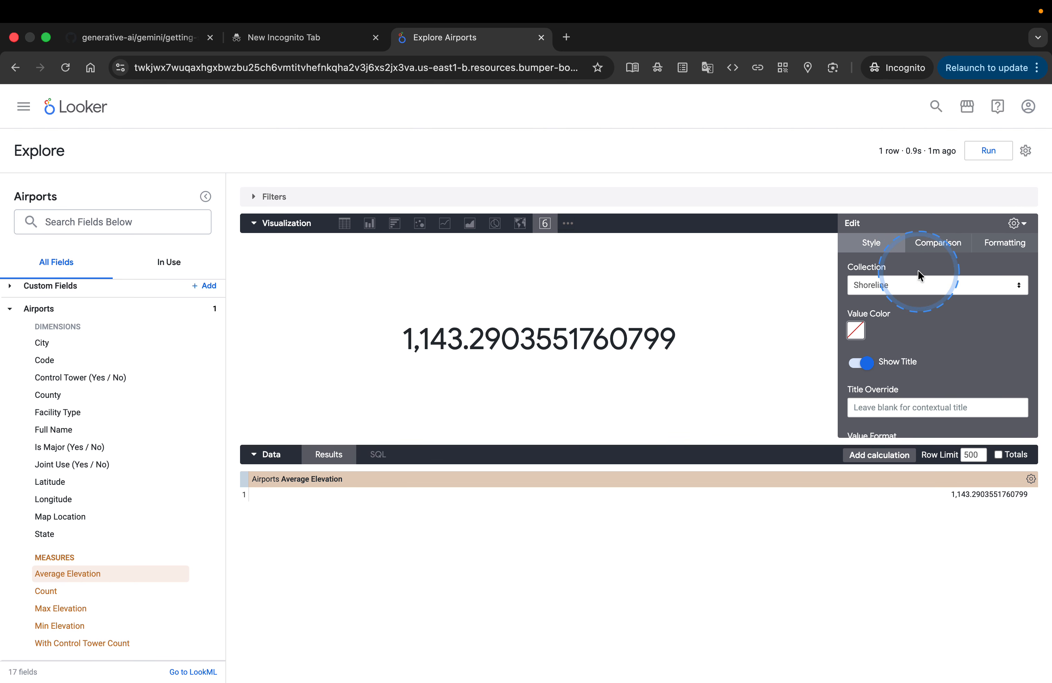
left_click(920, 245)
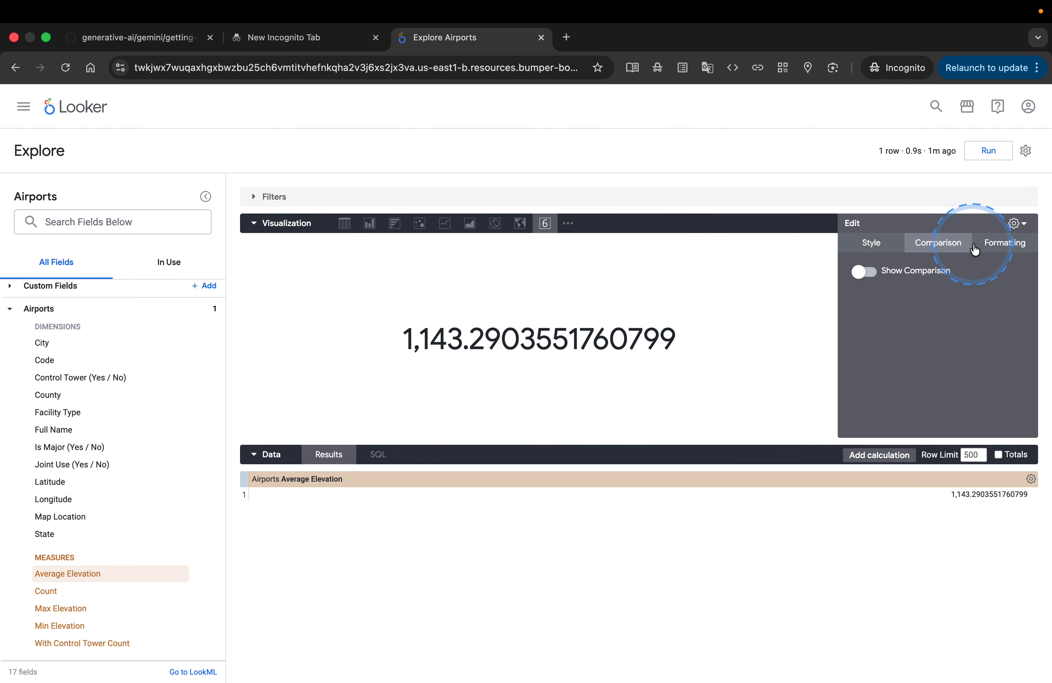
left_click(988, 248)
left_click(870, 243)
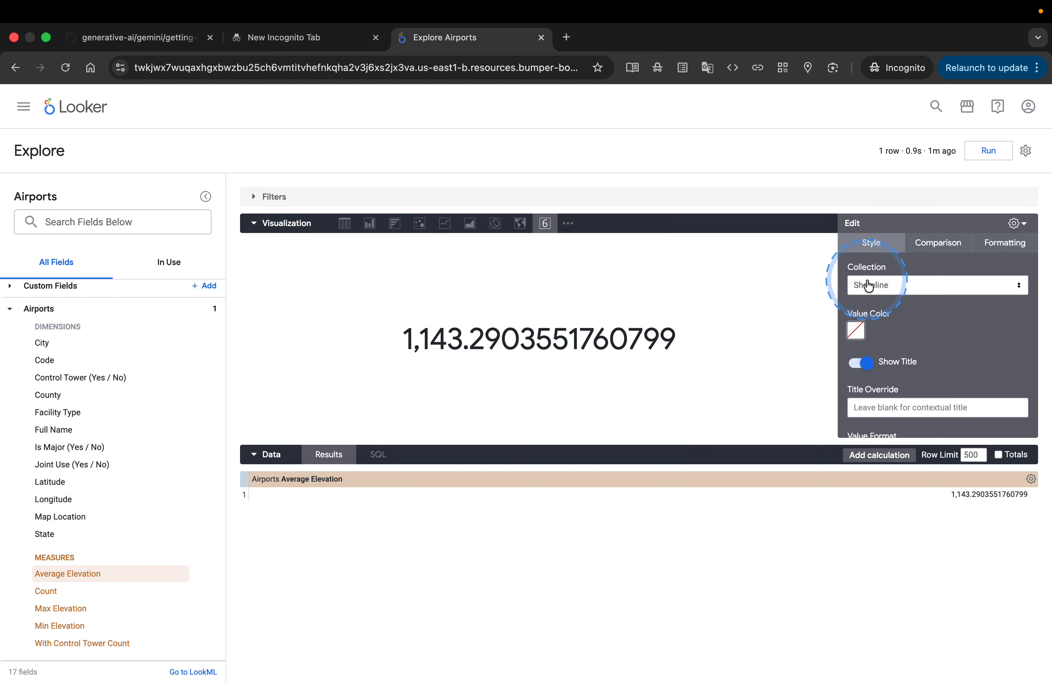
Keep the Shoreline color collection and set the visualization's value color to orange from the palette
left_click(928, 293)
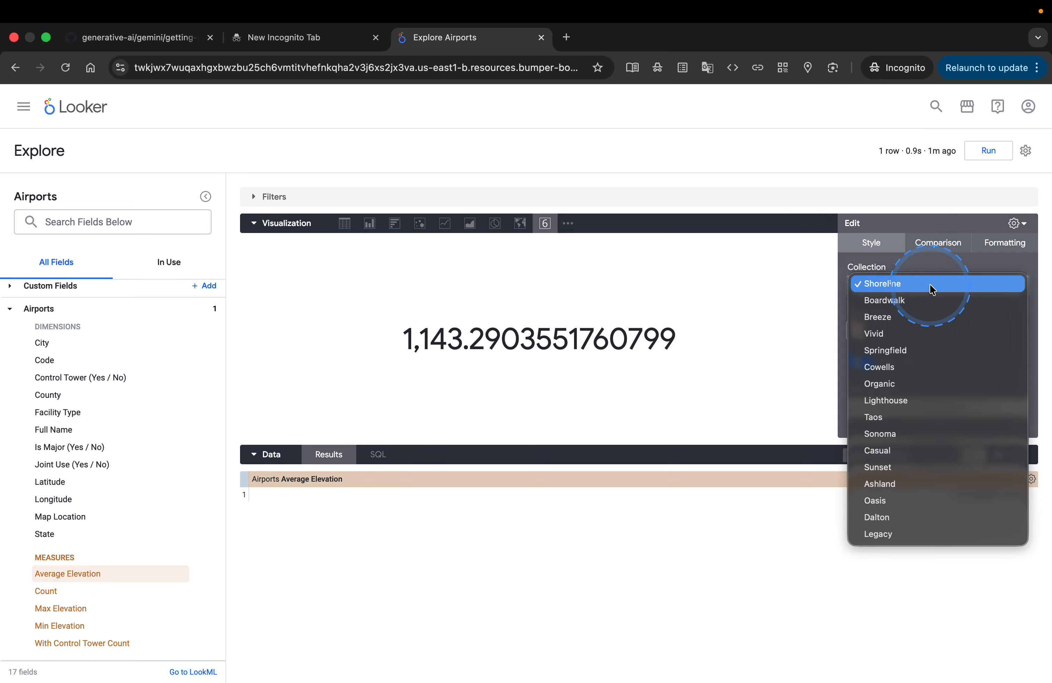
left_click(931, 285)
left_click(855, 331)
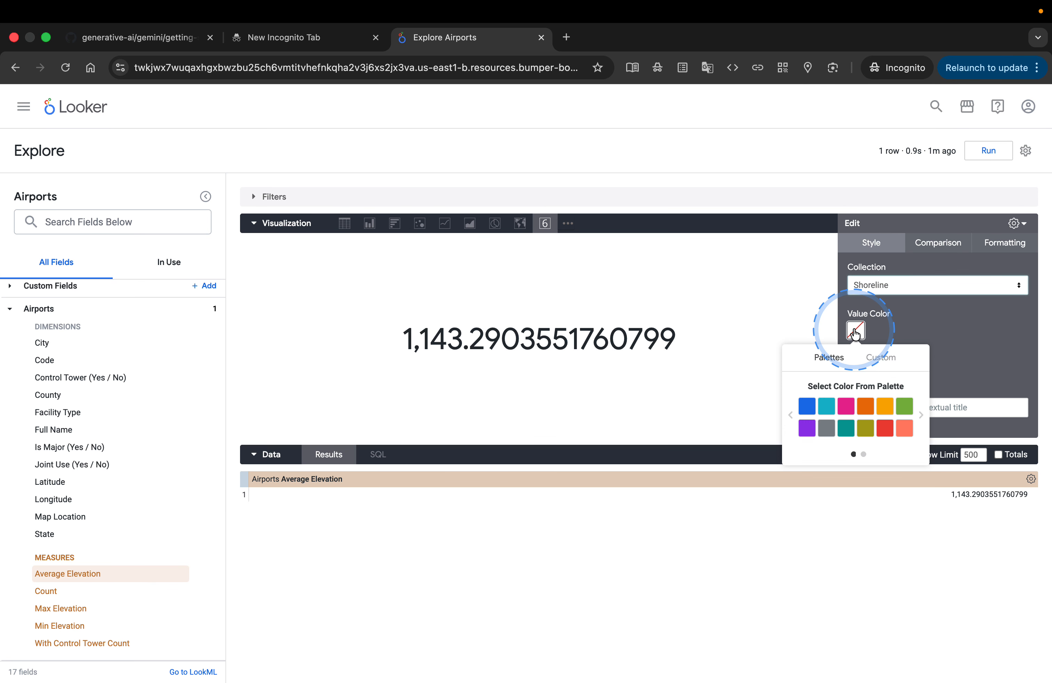
left_click(864, 405)
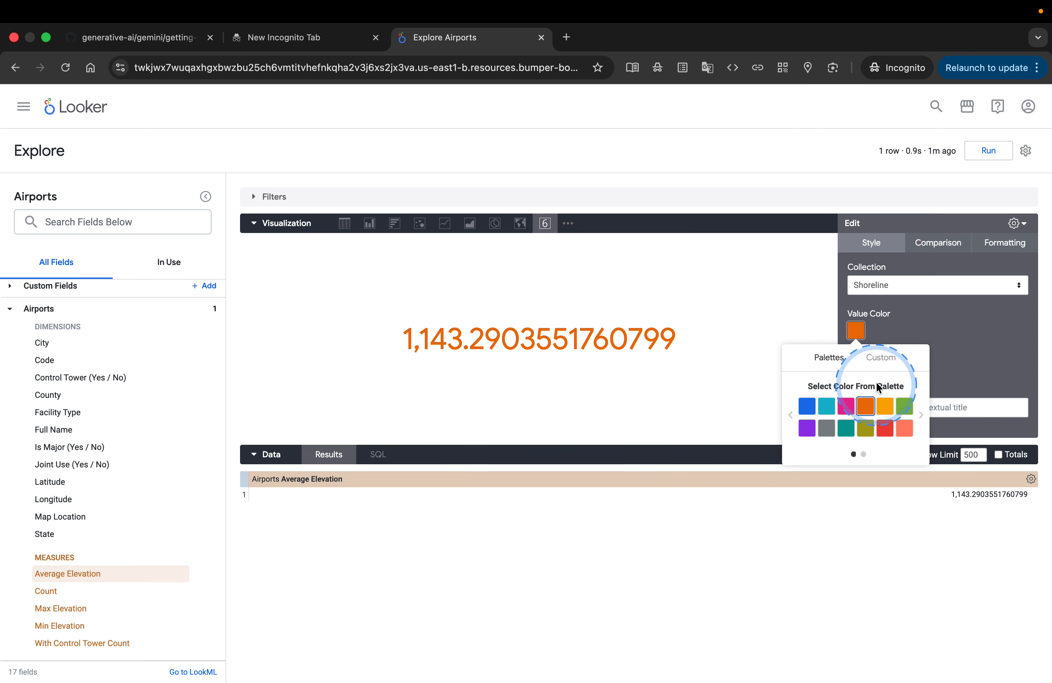
left_click(942, 335)
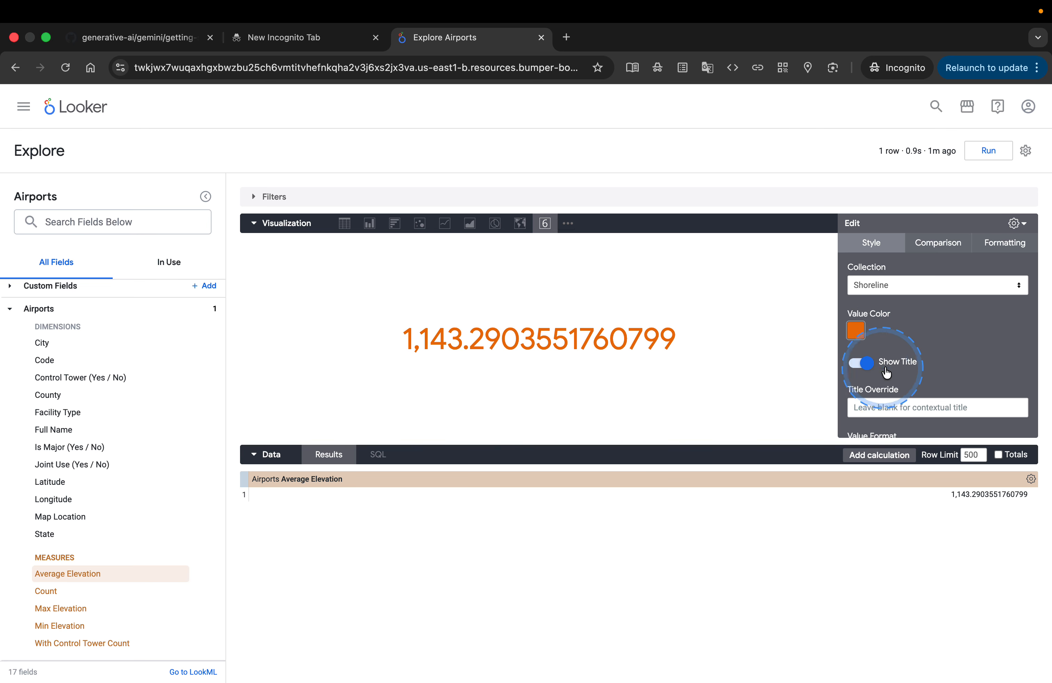
Enable Show Title for the single value visualization and set its title override to "Average Elevation"
left_click(855, 366)
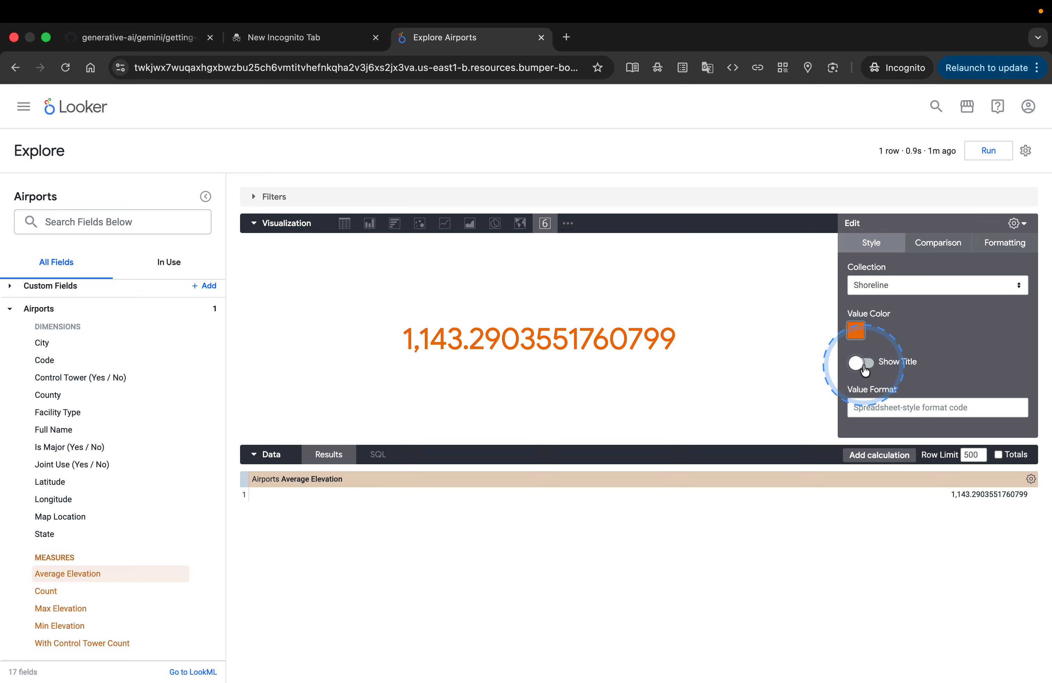
scroll(905, 372, "down", 2)
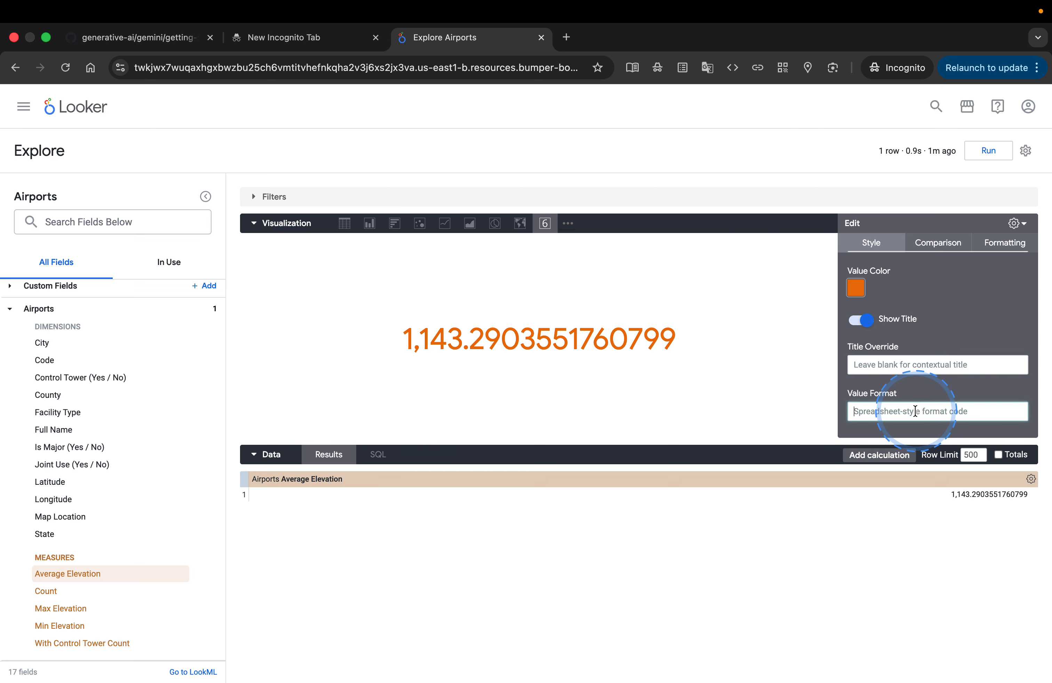
left_click(900, 364)
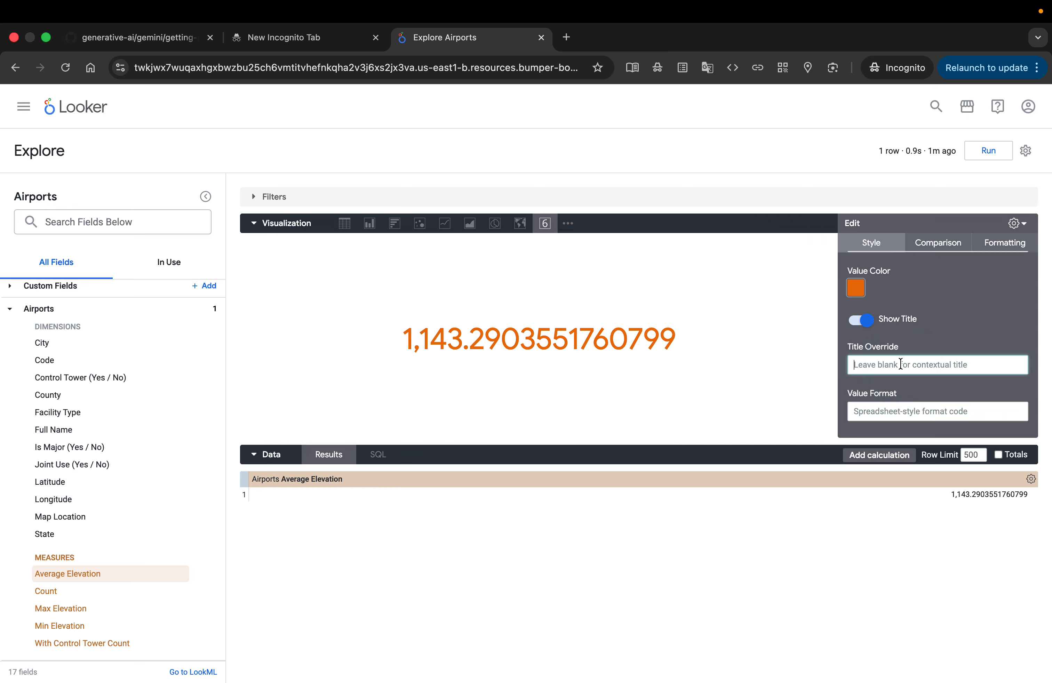
type("Average Elevaton")
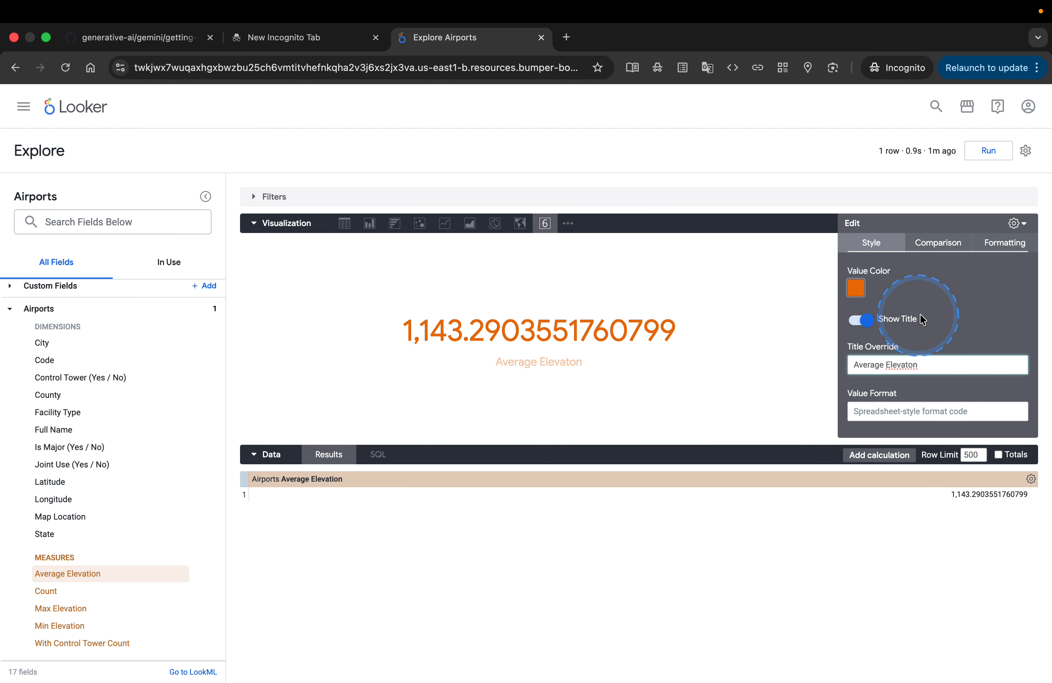
right_click(906, 365)
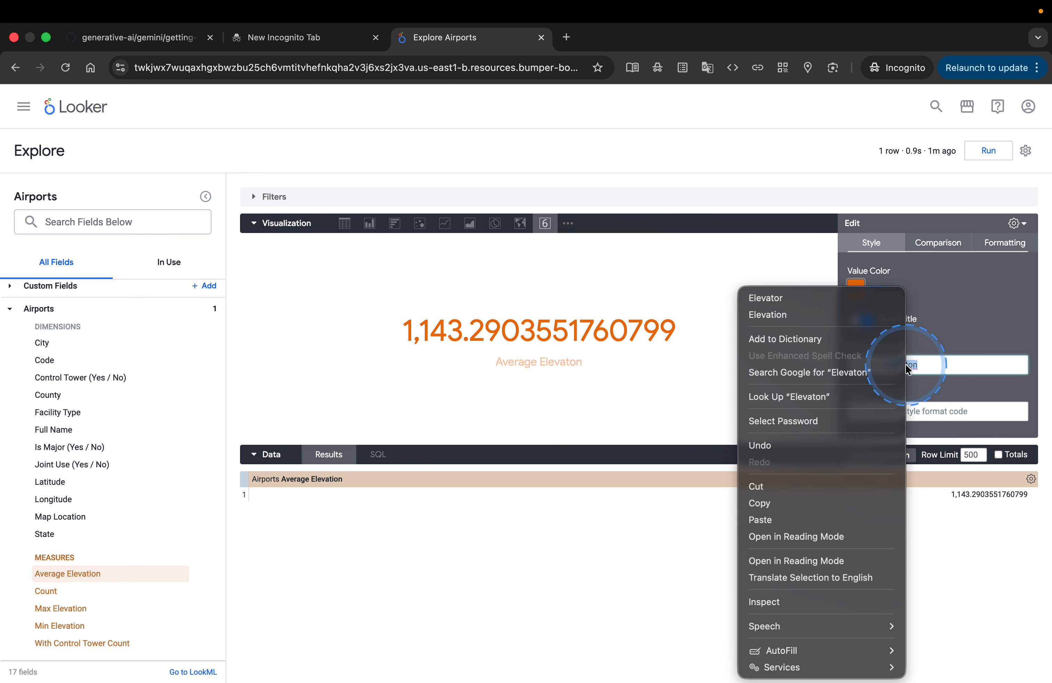
left_click(851, 316)
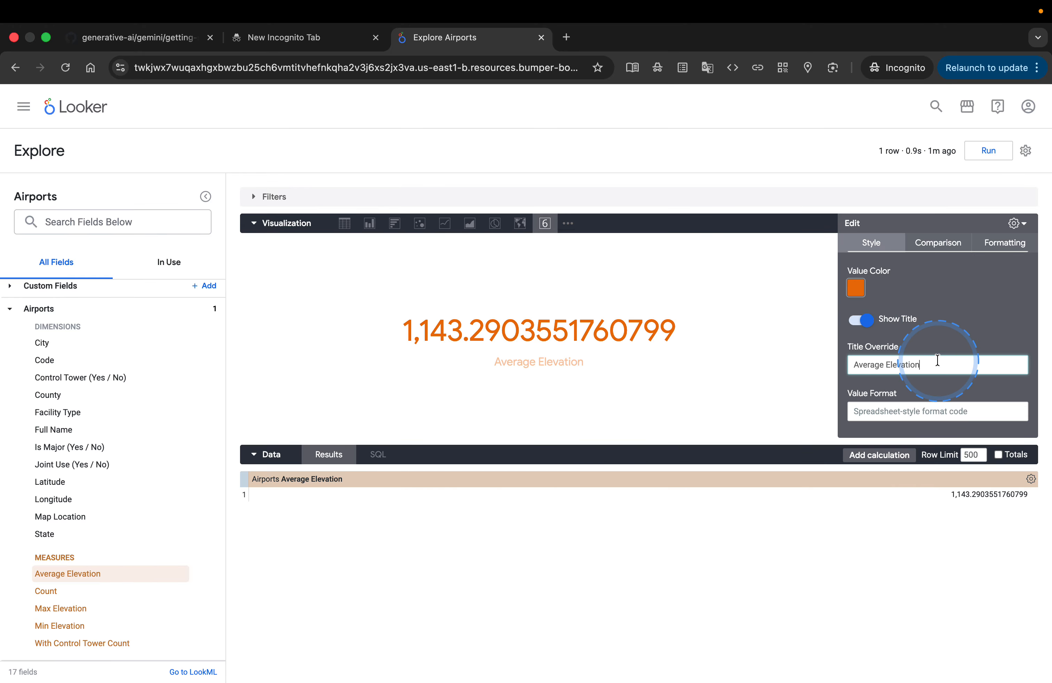
Review the lab's dashboard-saving instructions on the Google Skills page and close the visualization's edit settings in Looker
key("ctrl+Left")
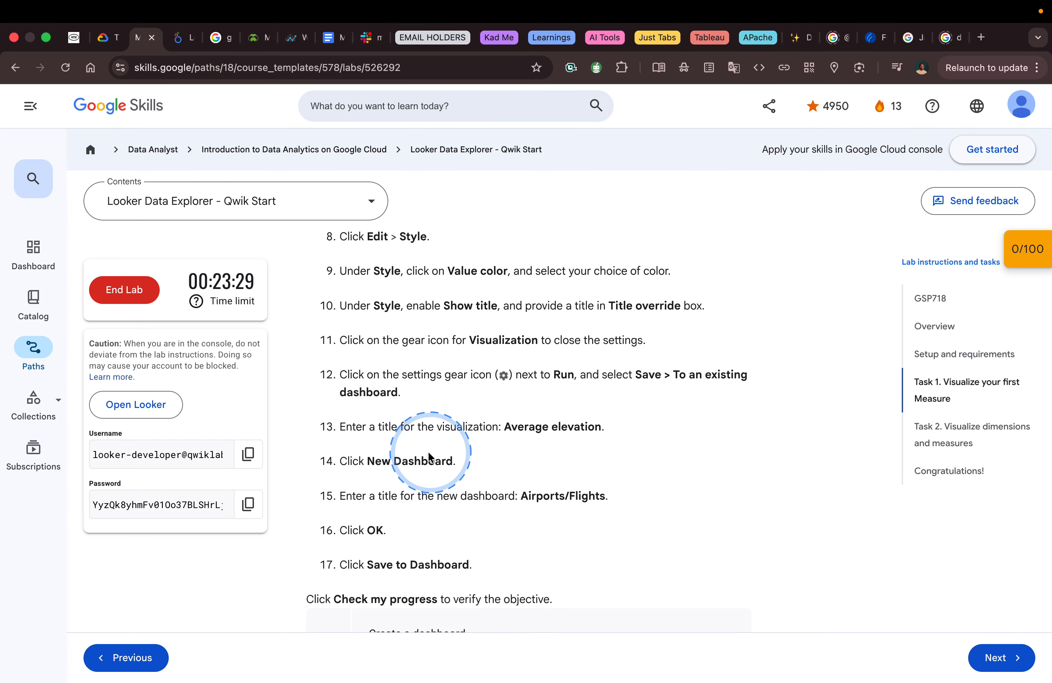
scroll(473, 469, "down", 2)
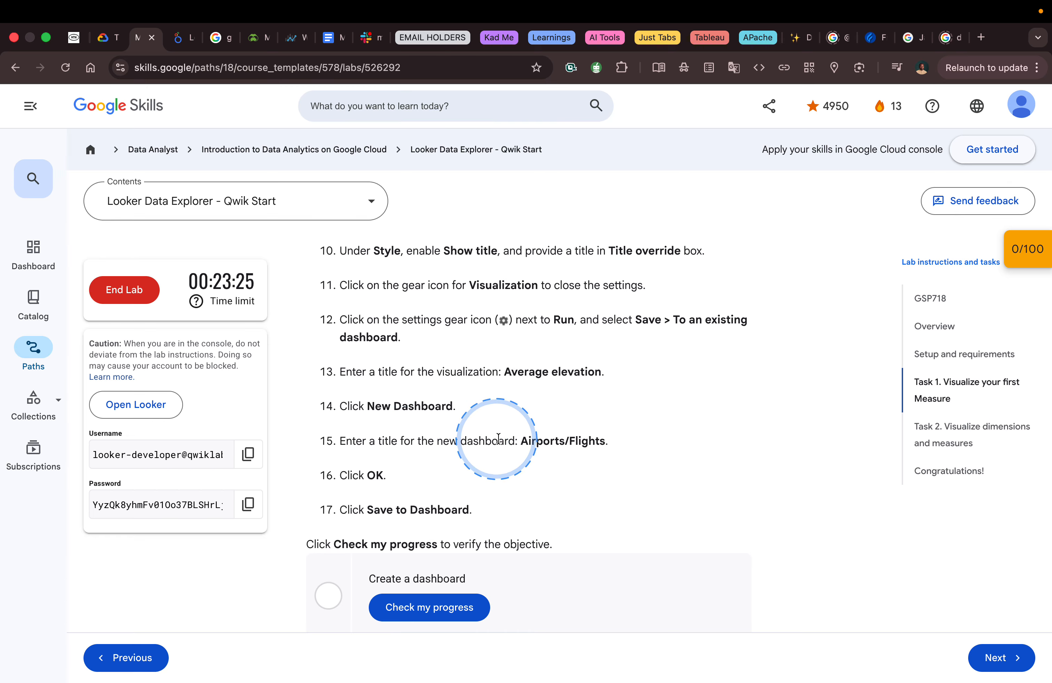
left_click_drag(522, 440, 621, 446)
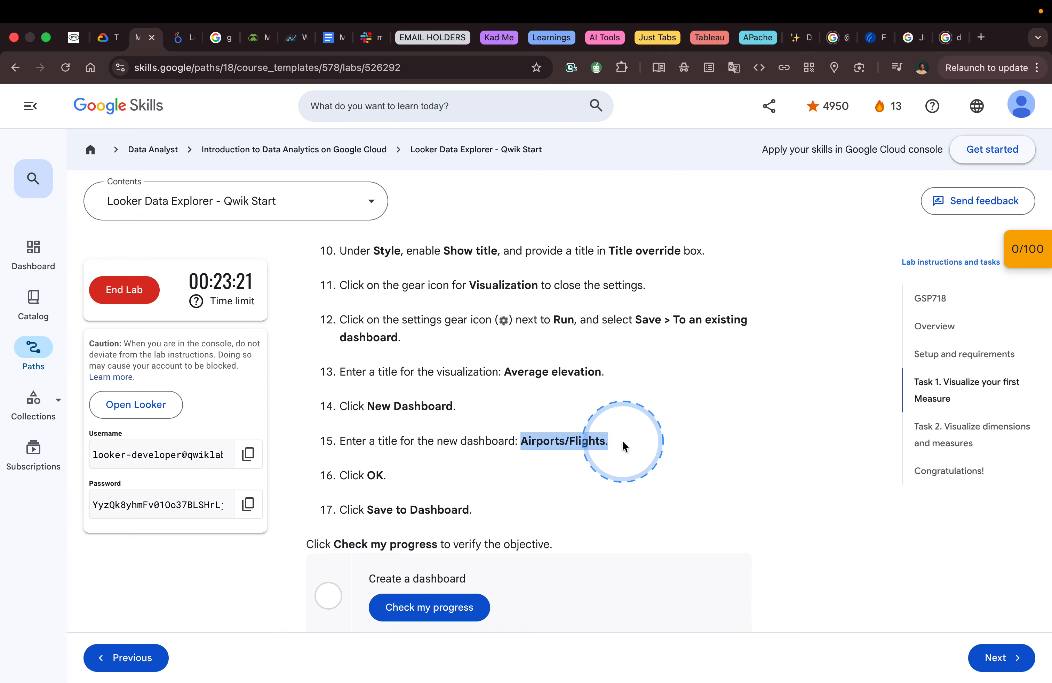
key("ctrl+Right")
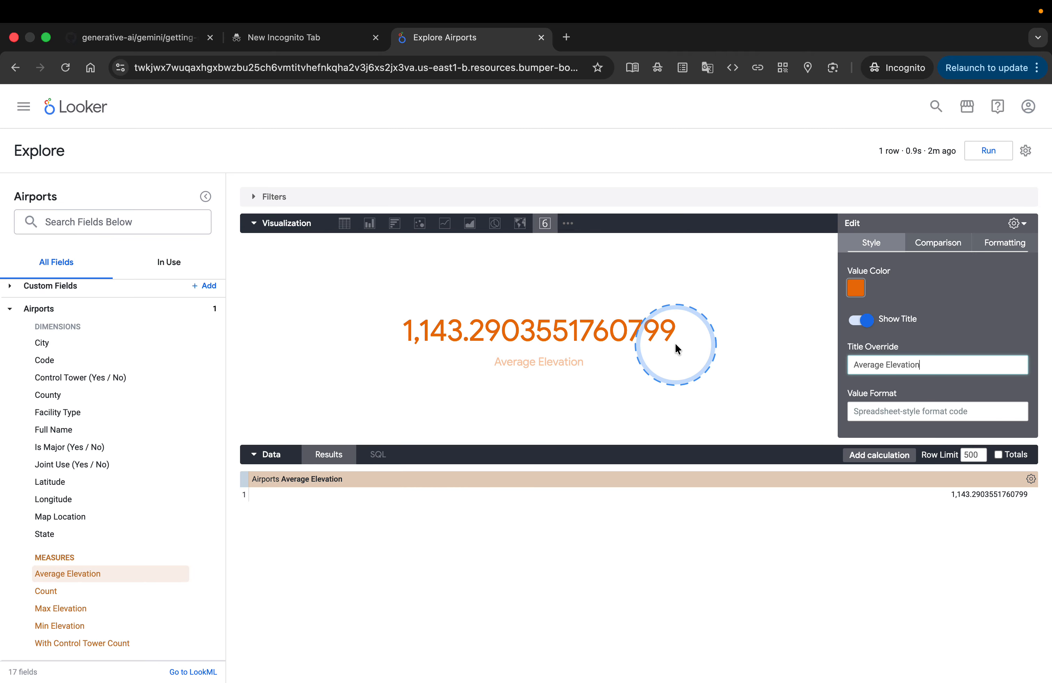
key("ctrl+Left")
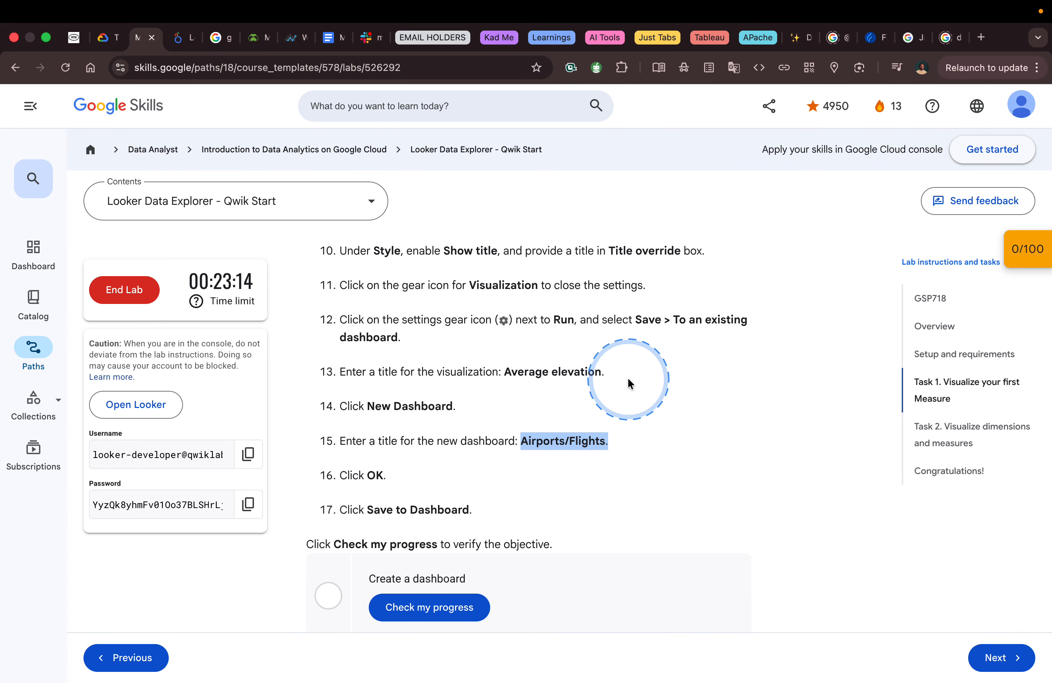
key("ctrl+Right")
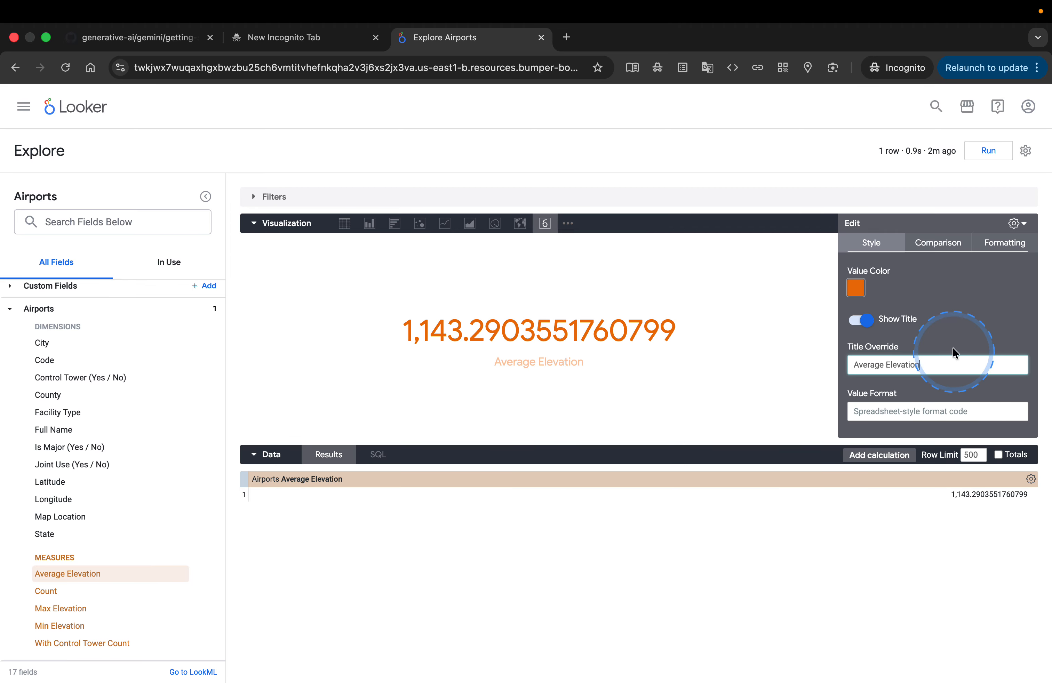
left_click(852, 224)
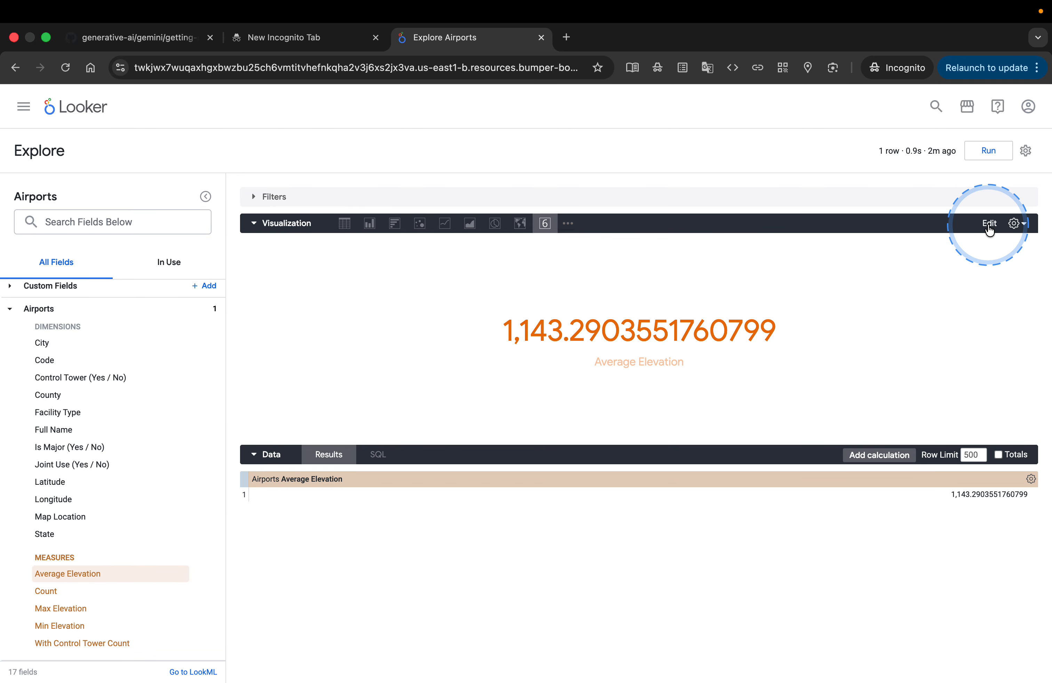
left_click(568, 224)
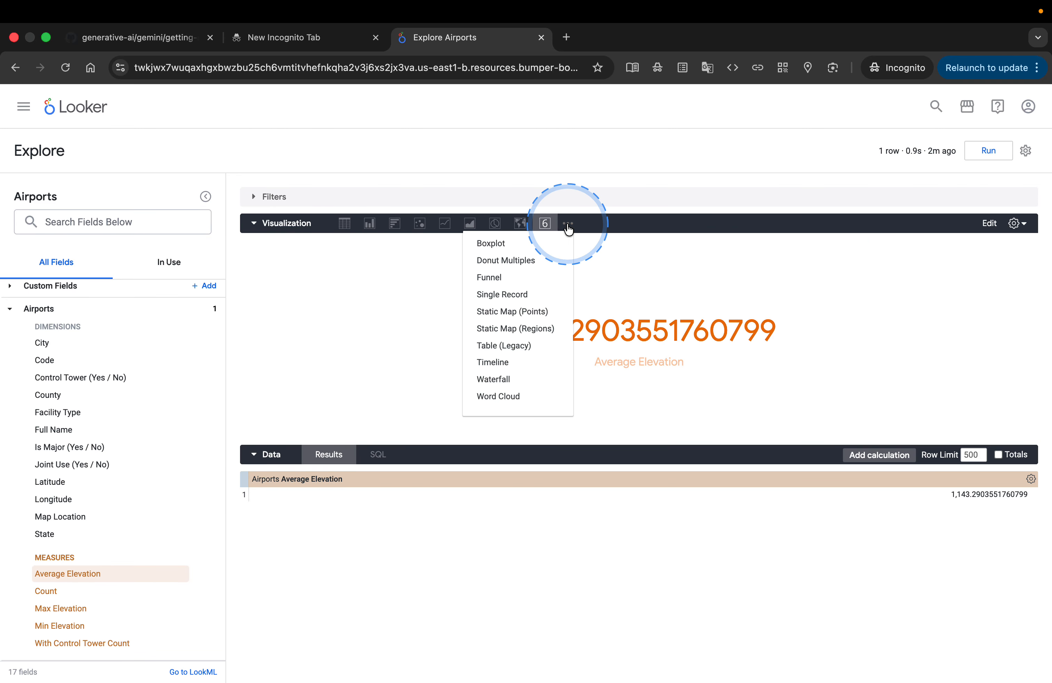
left_click(639, 234)
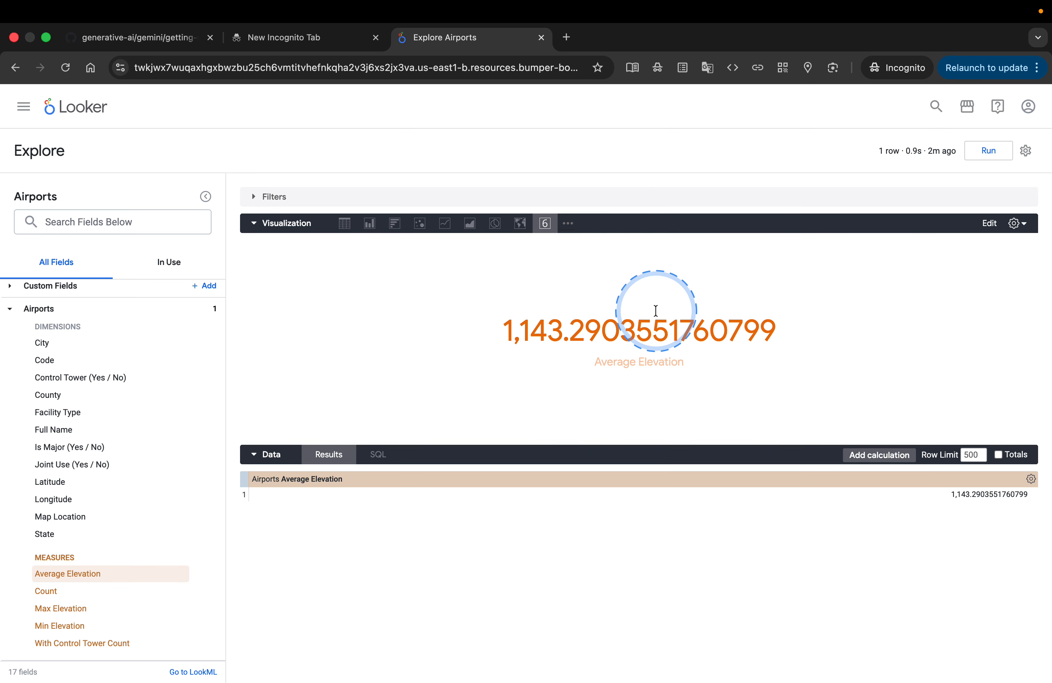
mouse_move(173, 389)
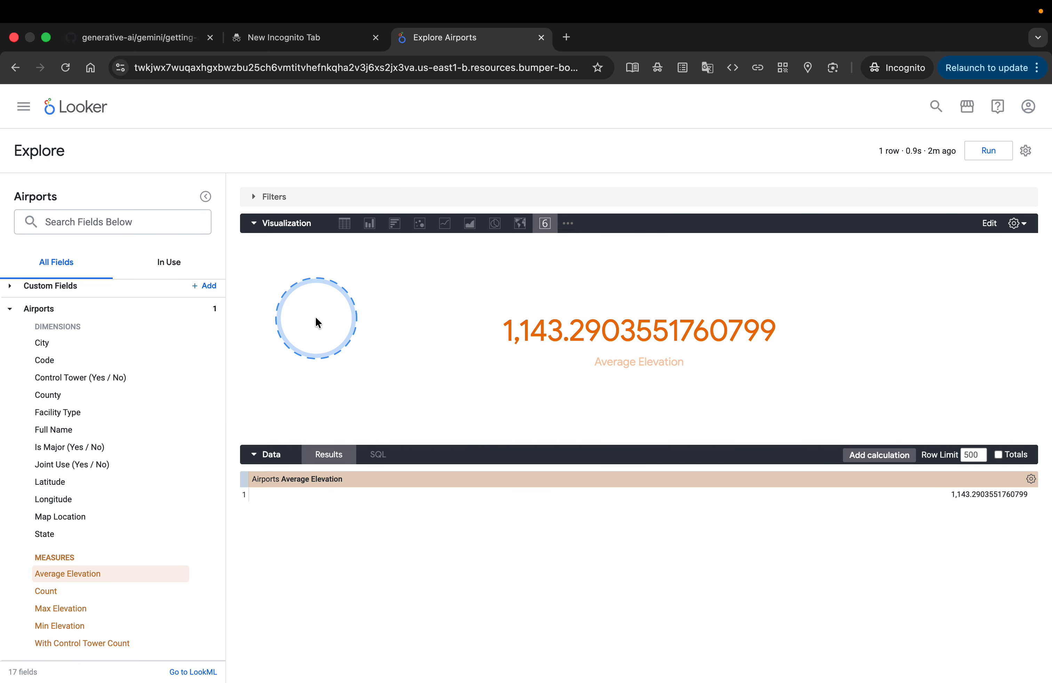
Copy the visualization title "Average elevation" from the lab instructions on the Google Skills page
key("ctrl+Left")
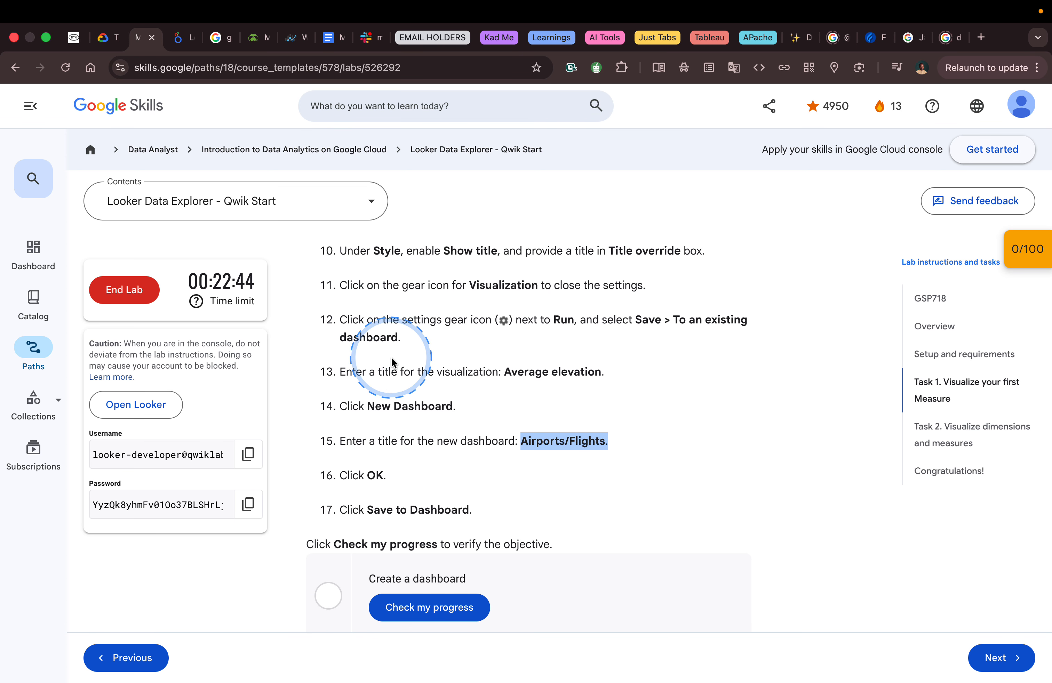
scroll(376, 350, "up", 3)
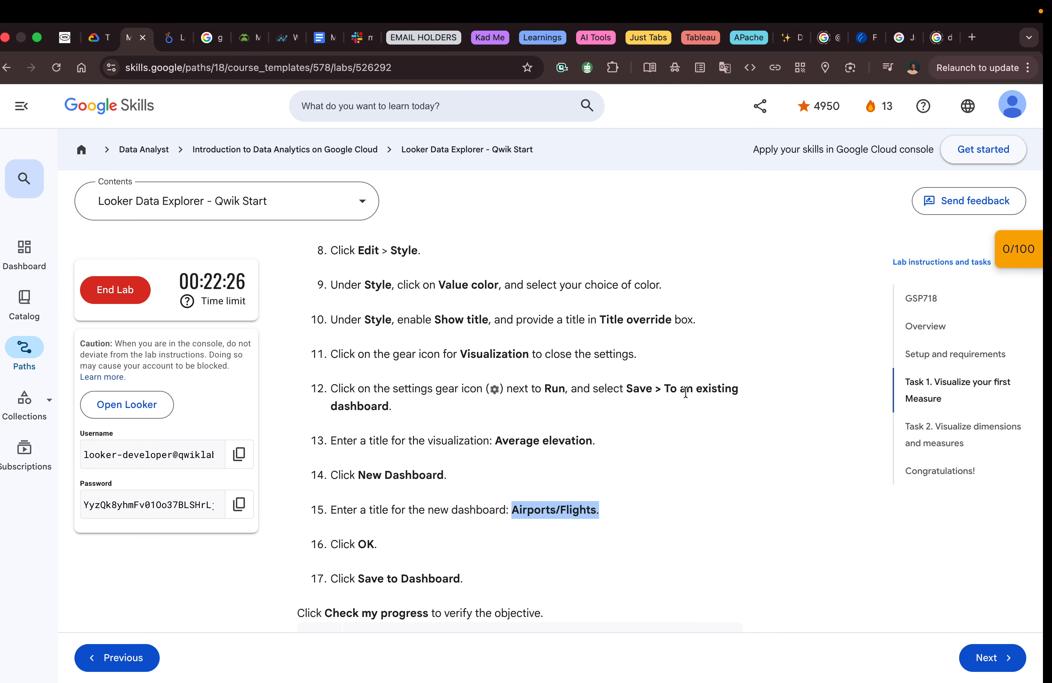
left_click(507, 438)
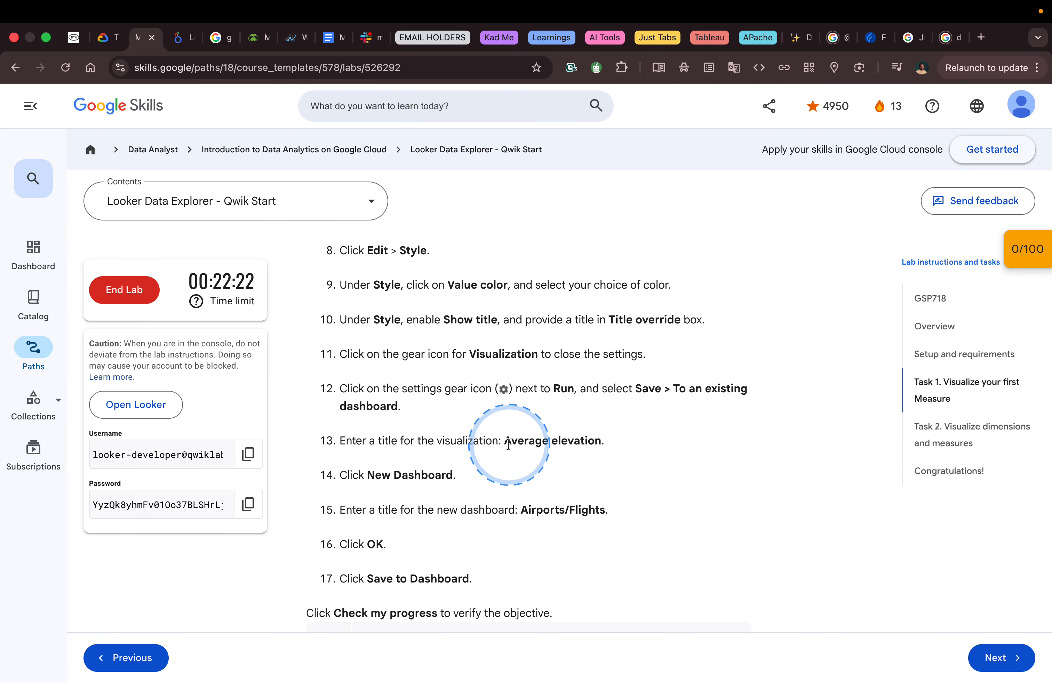
left_click_drag(508, 445, 596, 442)
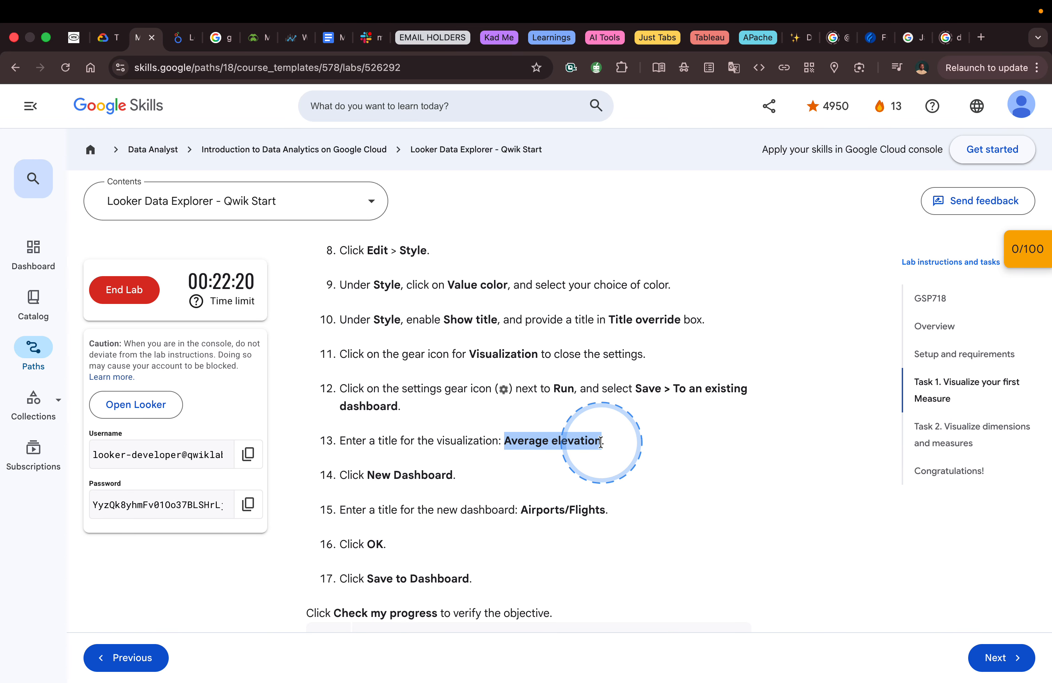
In Looker, start saving the visualization to an existing dashboard and set its title to "Average elevation"
key("ctrl+Right")
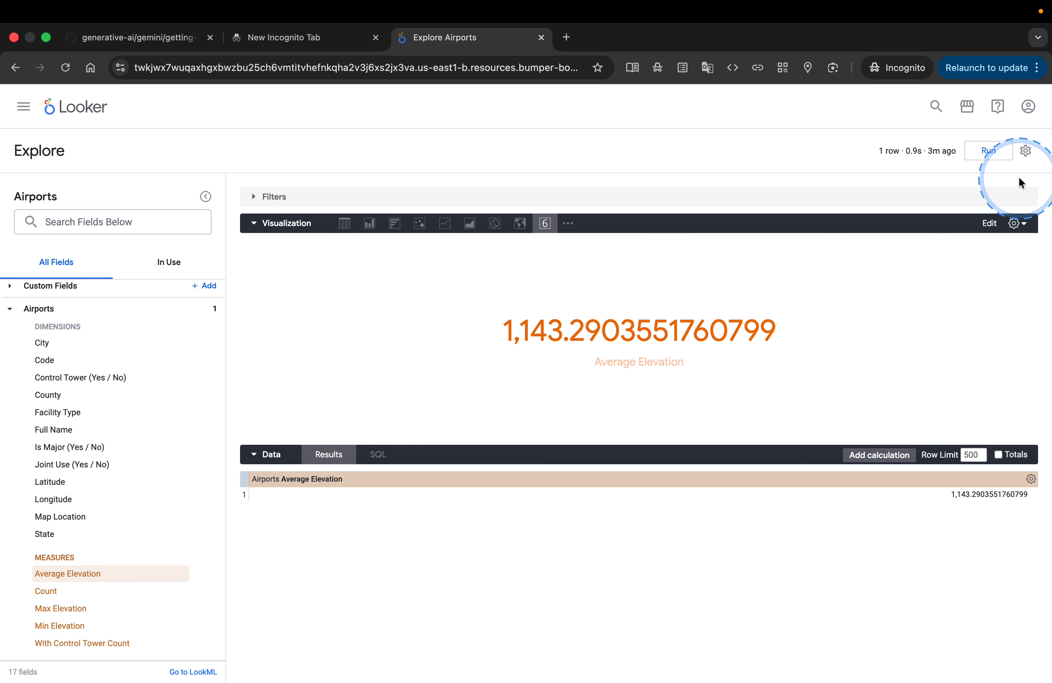
left_click(1026, 153)
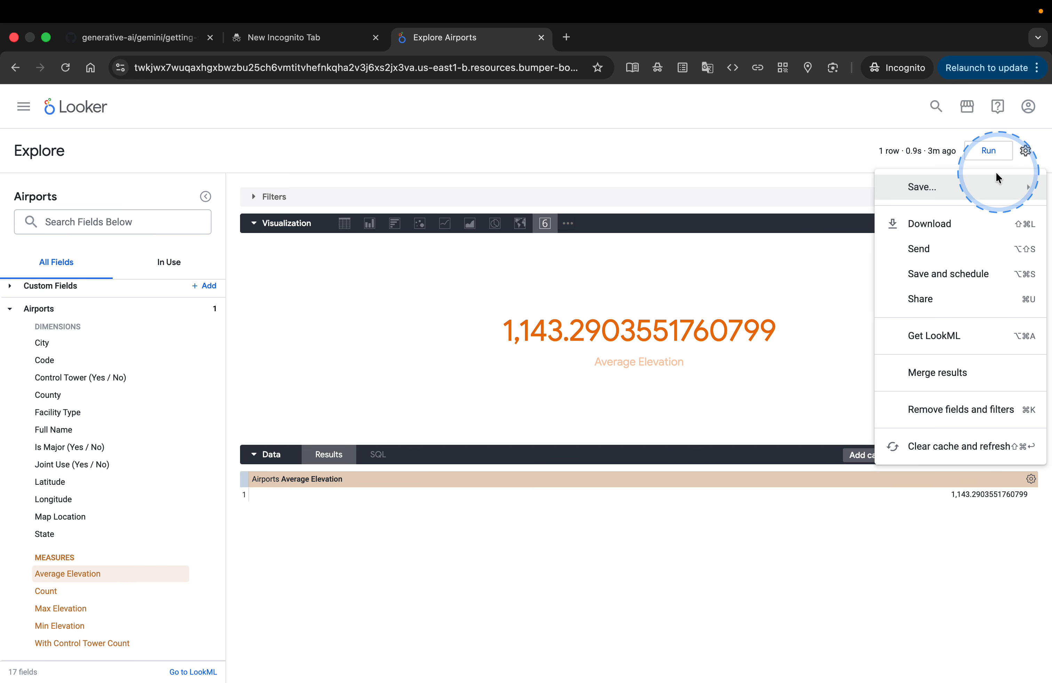
mouse_move(978, 189)
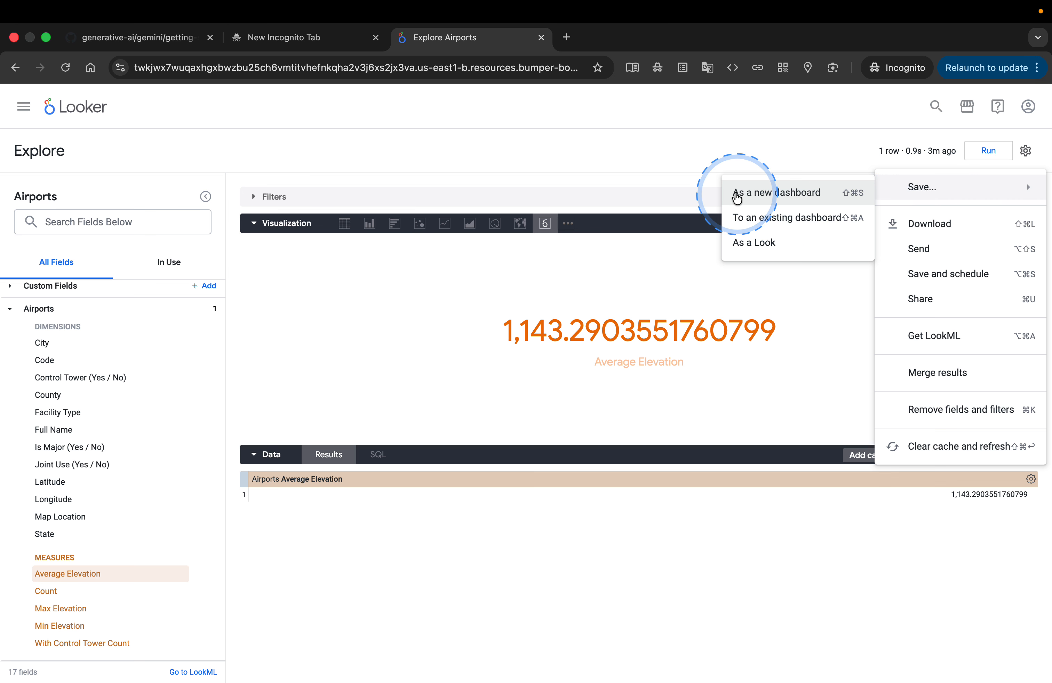
key("ctrl+Left")
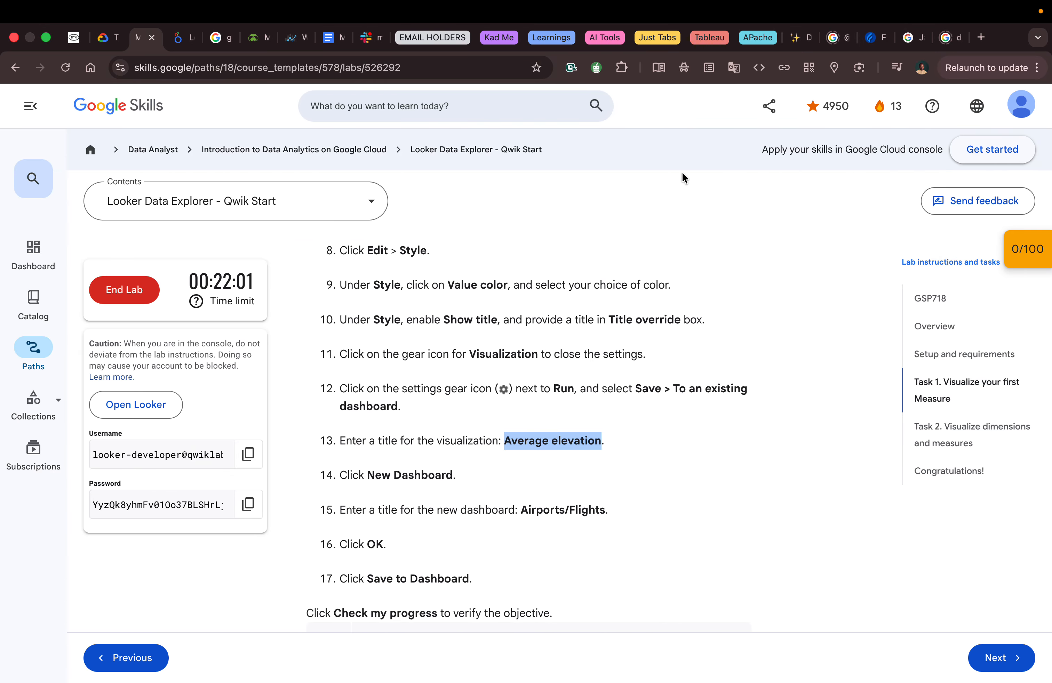
key("ctrl+Right")
left_click(782, 194)
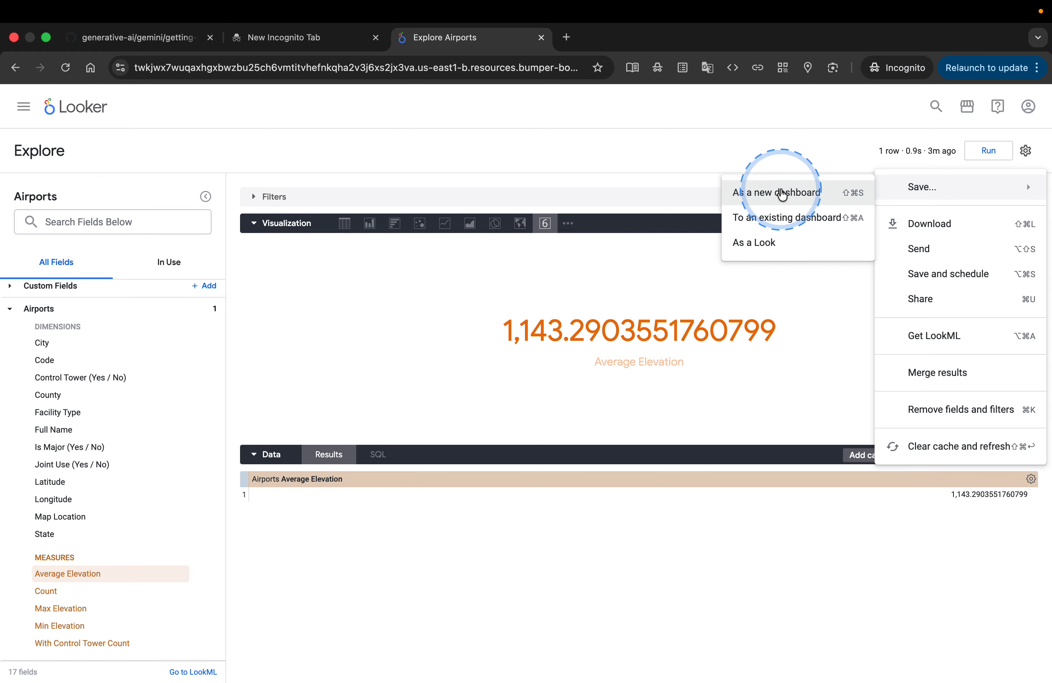
left_click(801, 218)
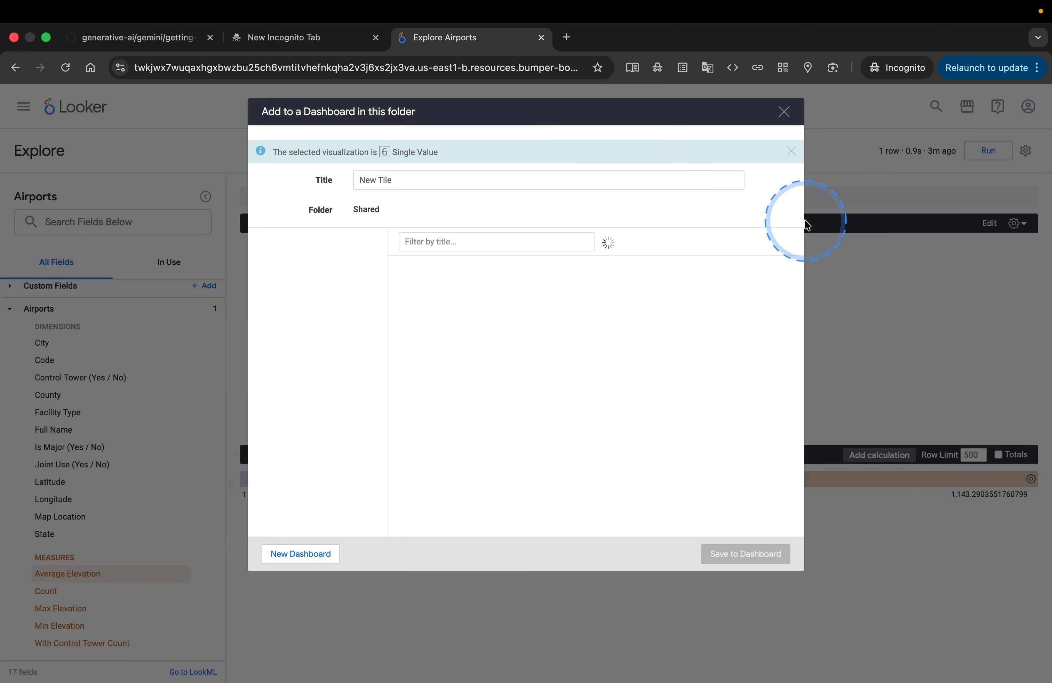
left_click(706, 214)
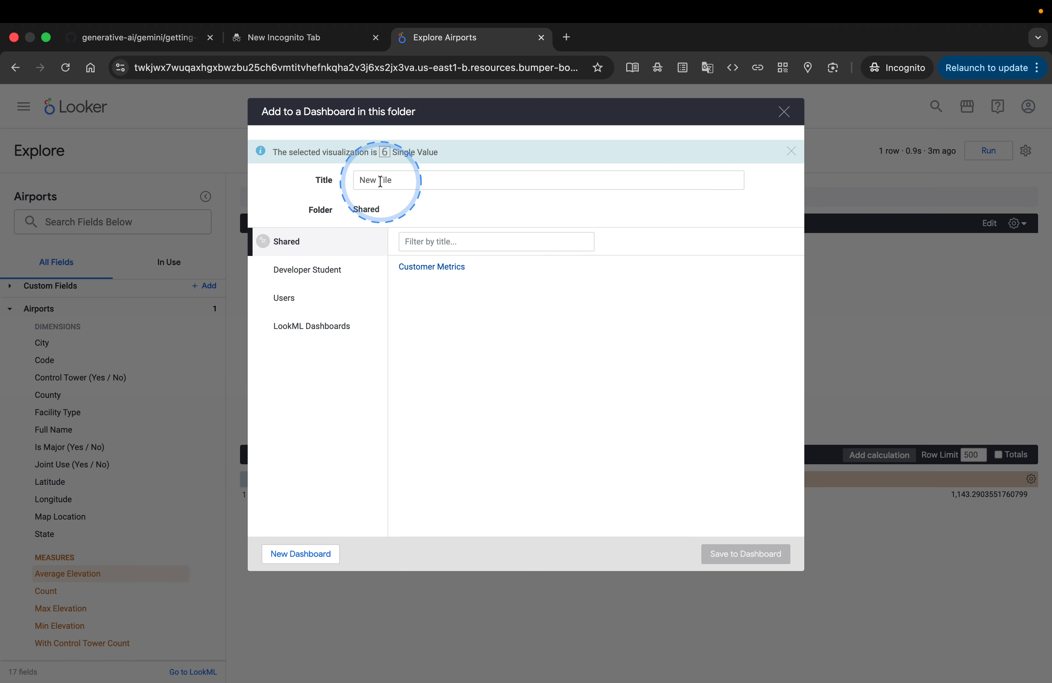
left_click_drag(432, 180, 311, 186)
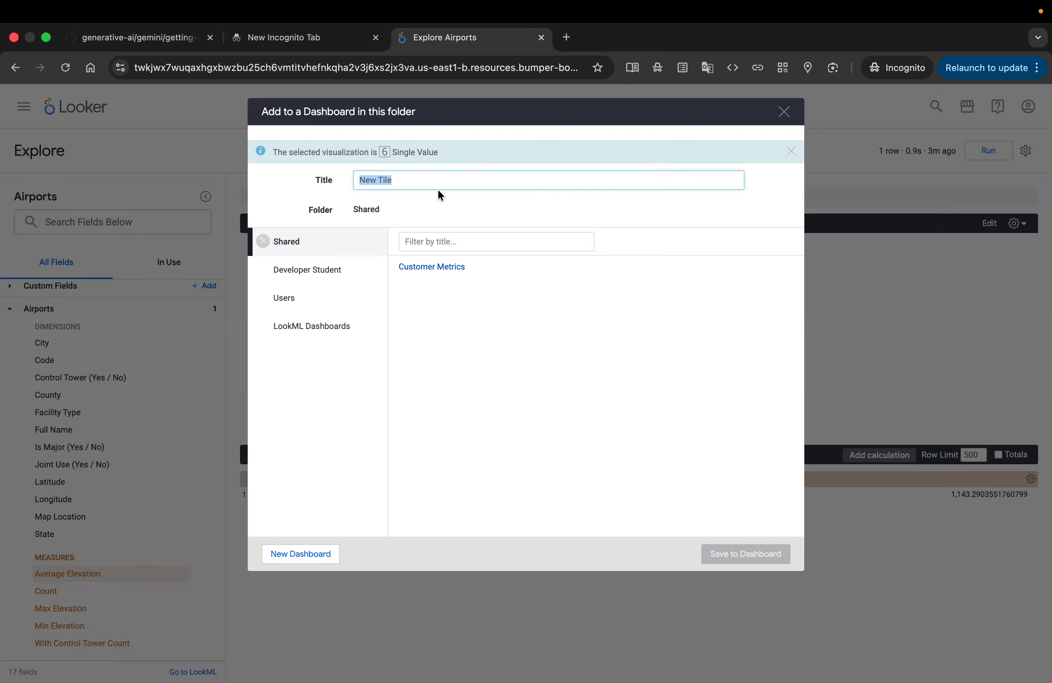
type("Average elevation")
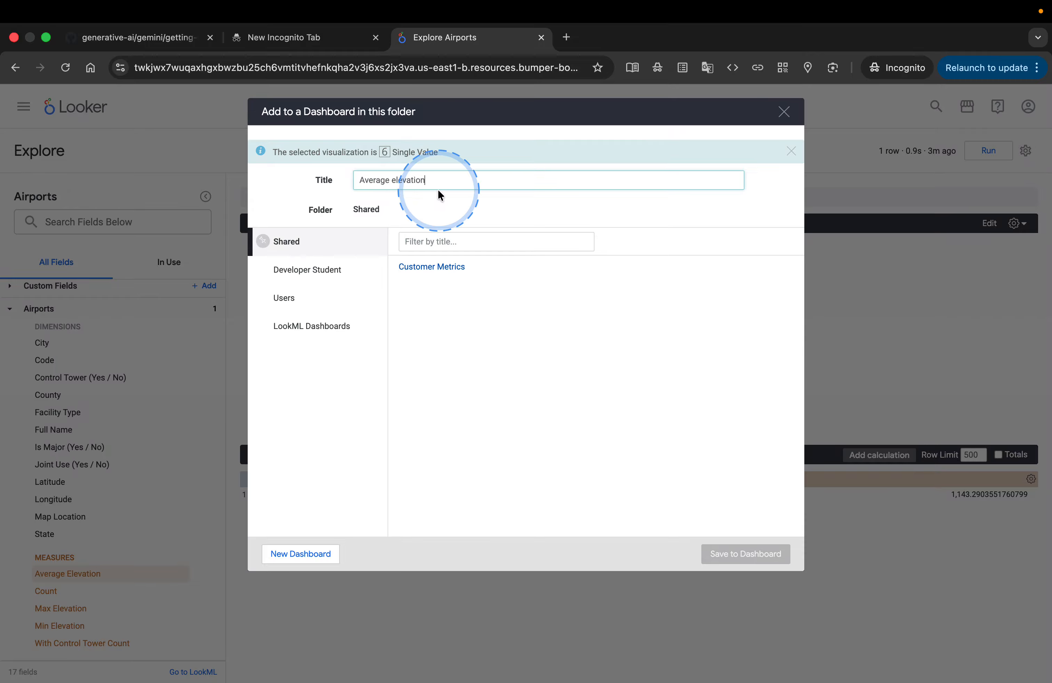
Check the lab's next instruction and create a new dashboard named "Average elevation" in the Shared folder
key("ctrl+Left")
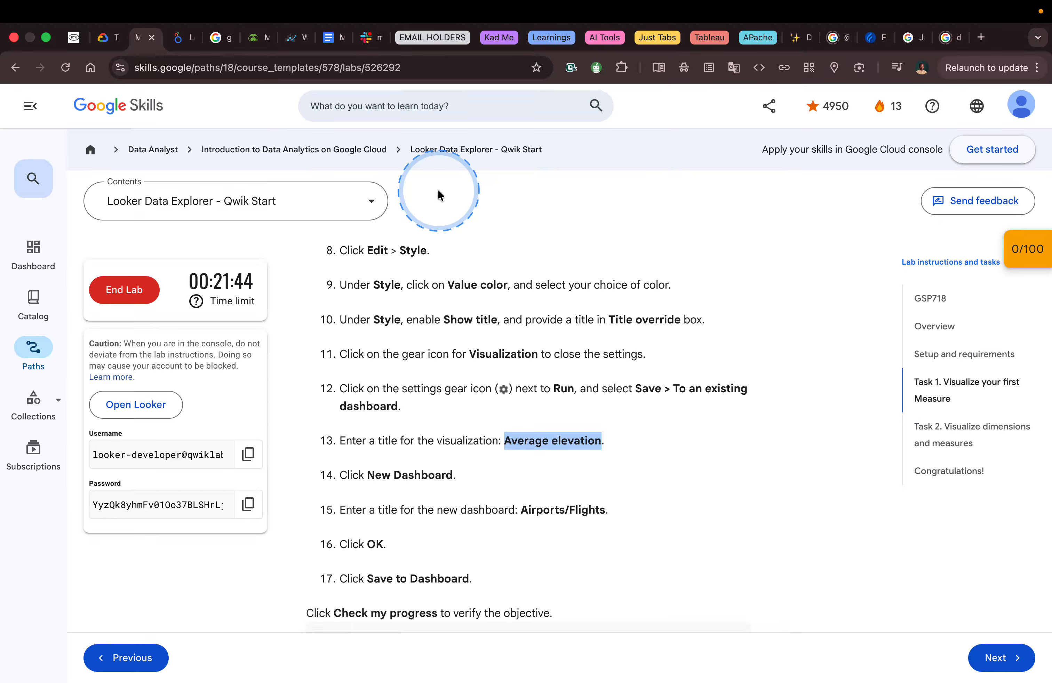
key("ctrl+Right")
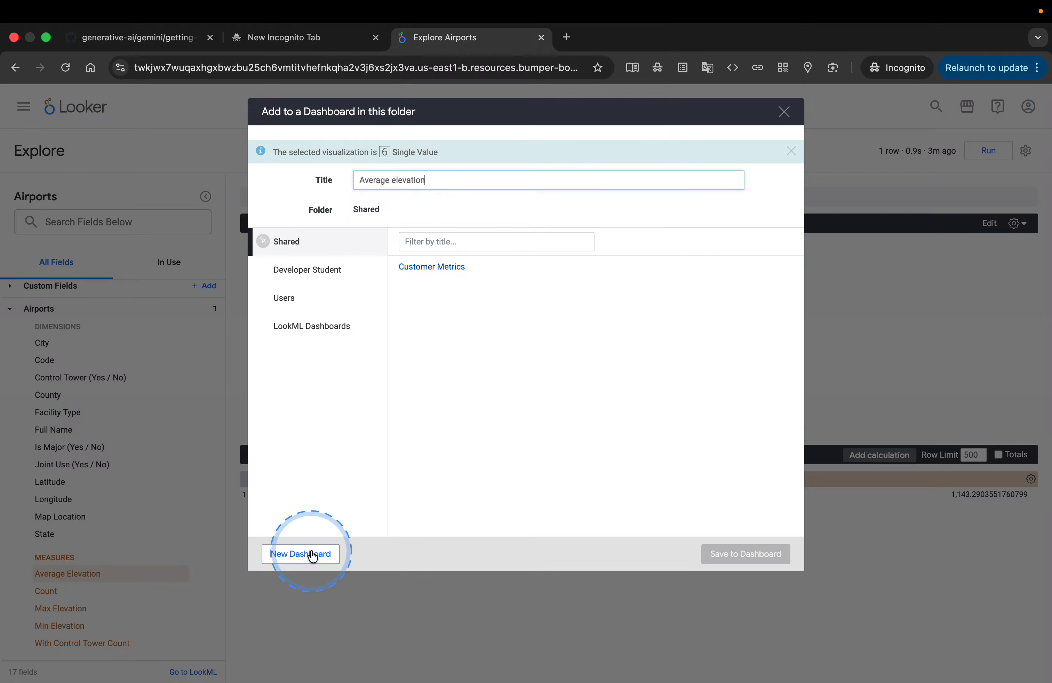
left_click(301, 555)
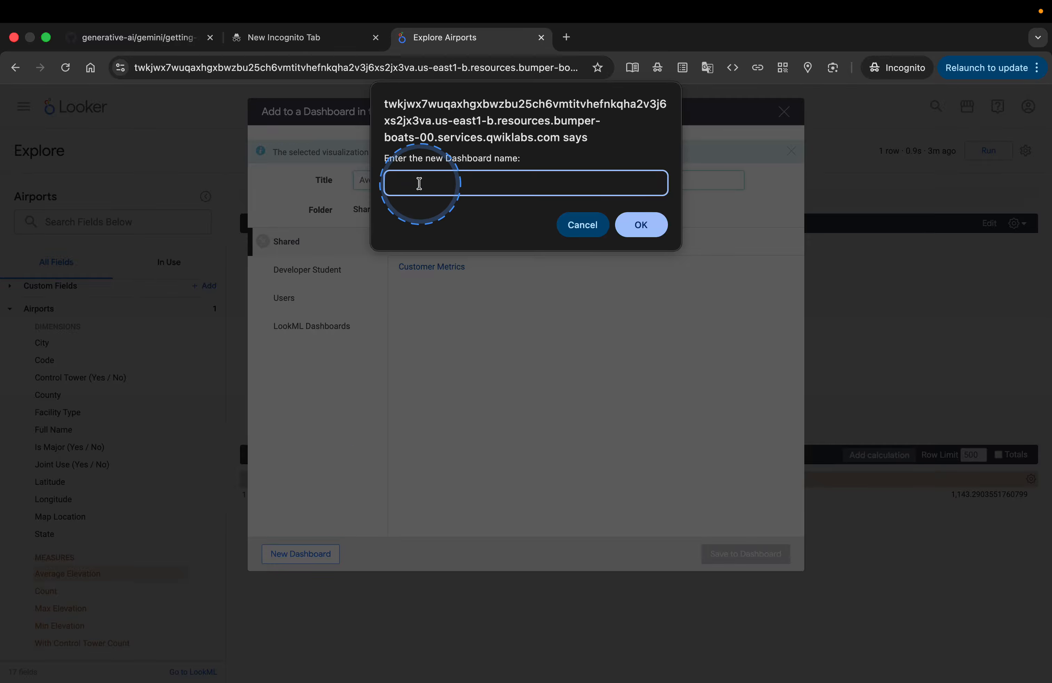
left_click(641, 225)
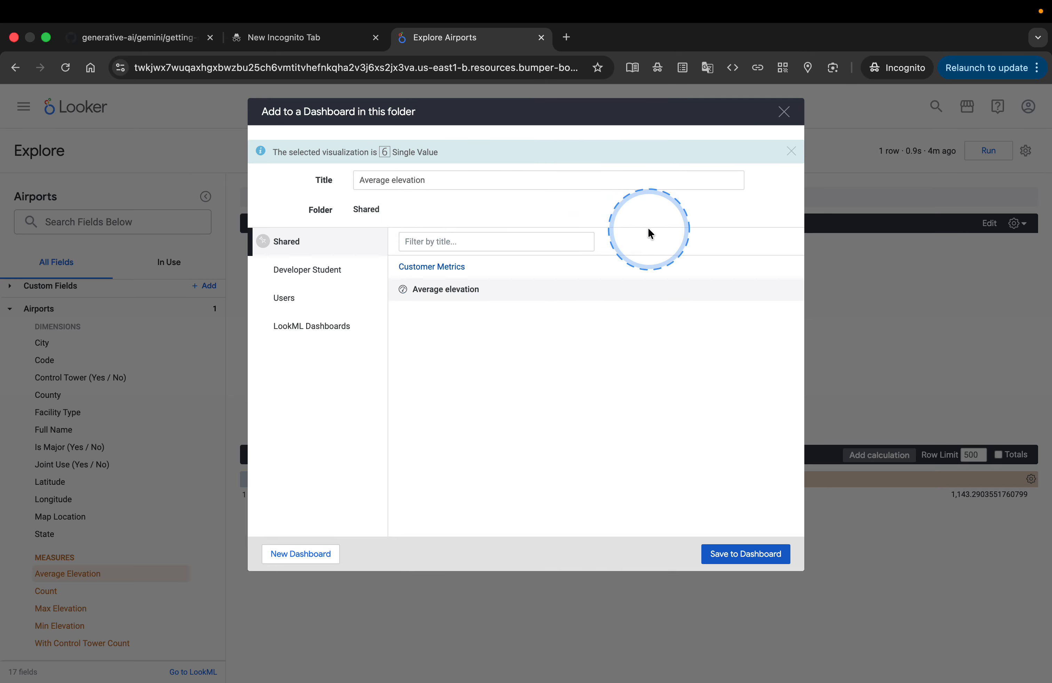
Copy the new dashboard title "Airports/Flights" from the lab instructions on the Google Skills page
key("super+grave")
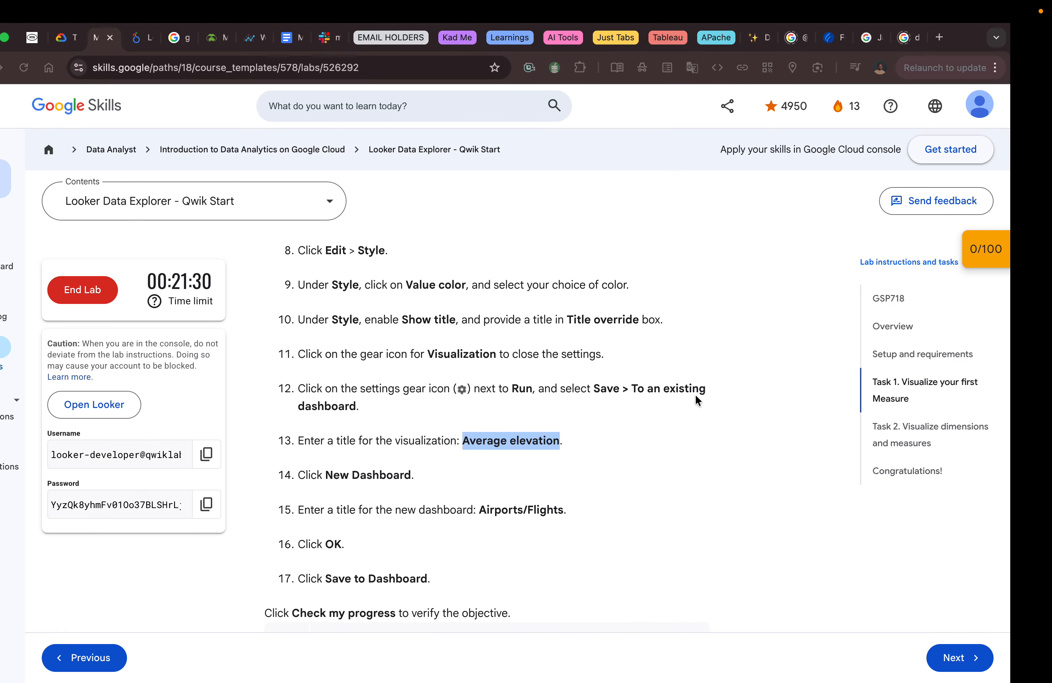
scroll(664, 410, "down", 3)
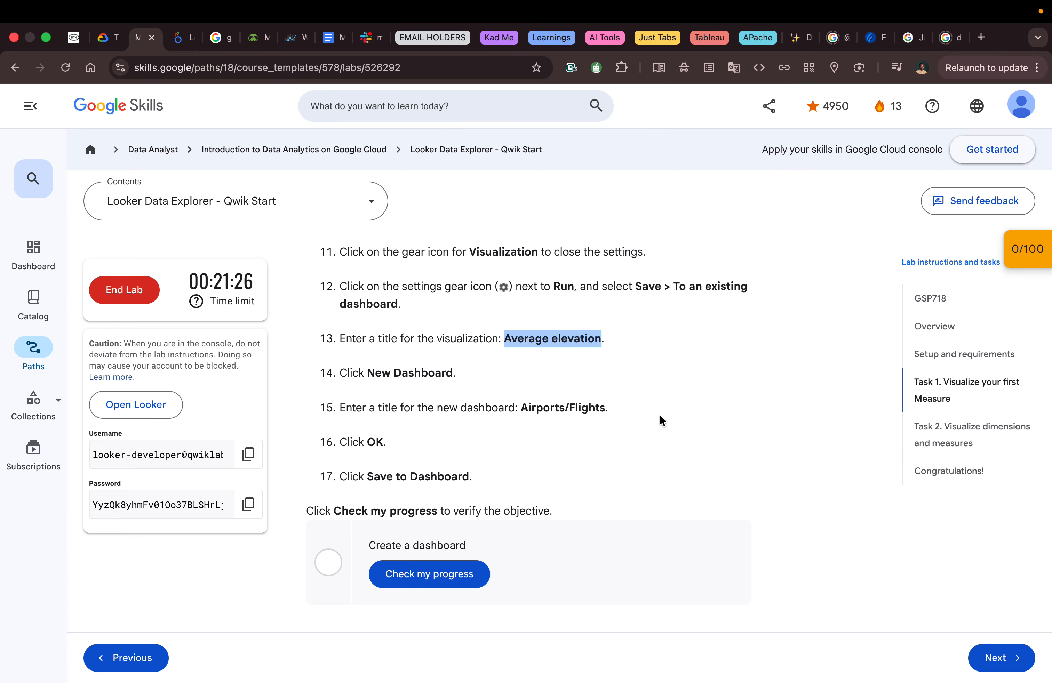
scroll(661, 420, "up", 2)
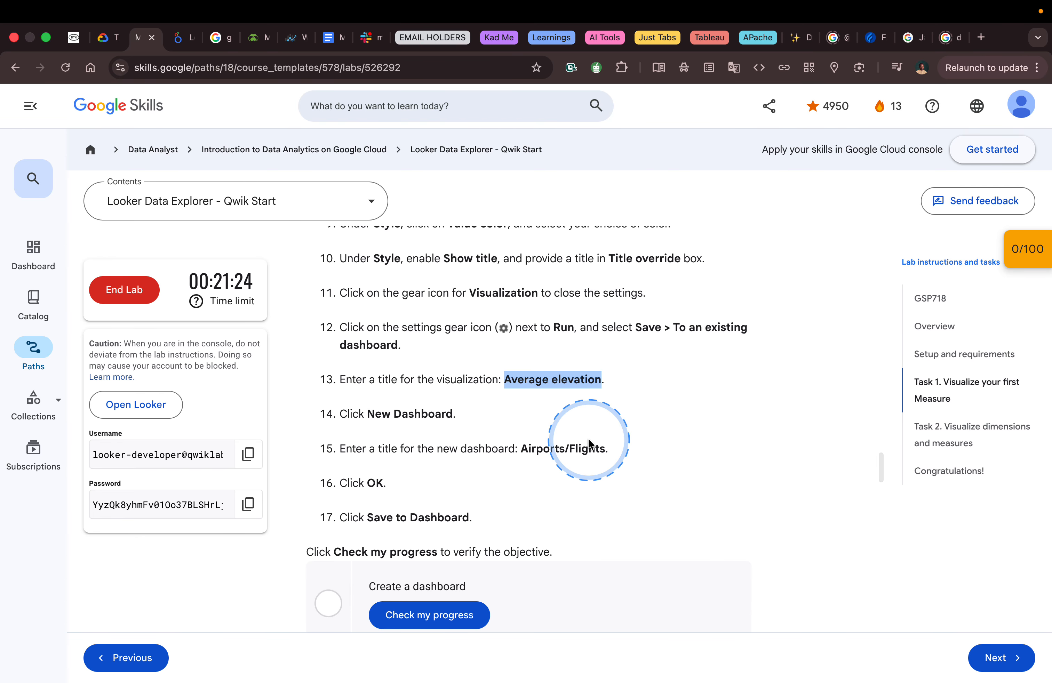
left_click(519, 452)
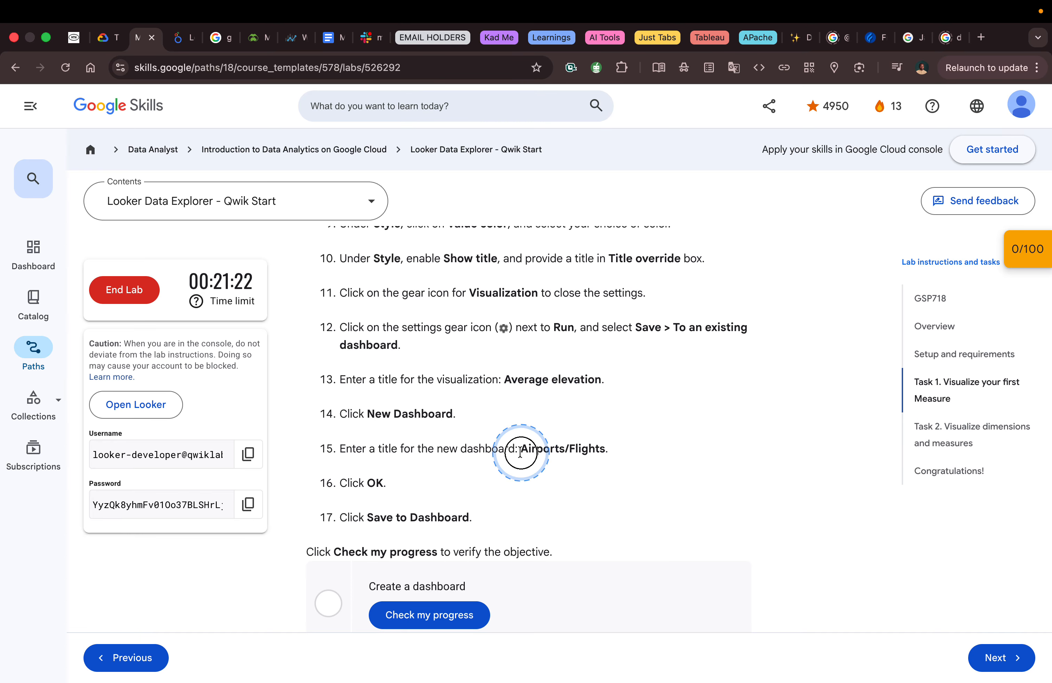
left_click_drag(520, 453, 609, 471)
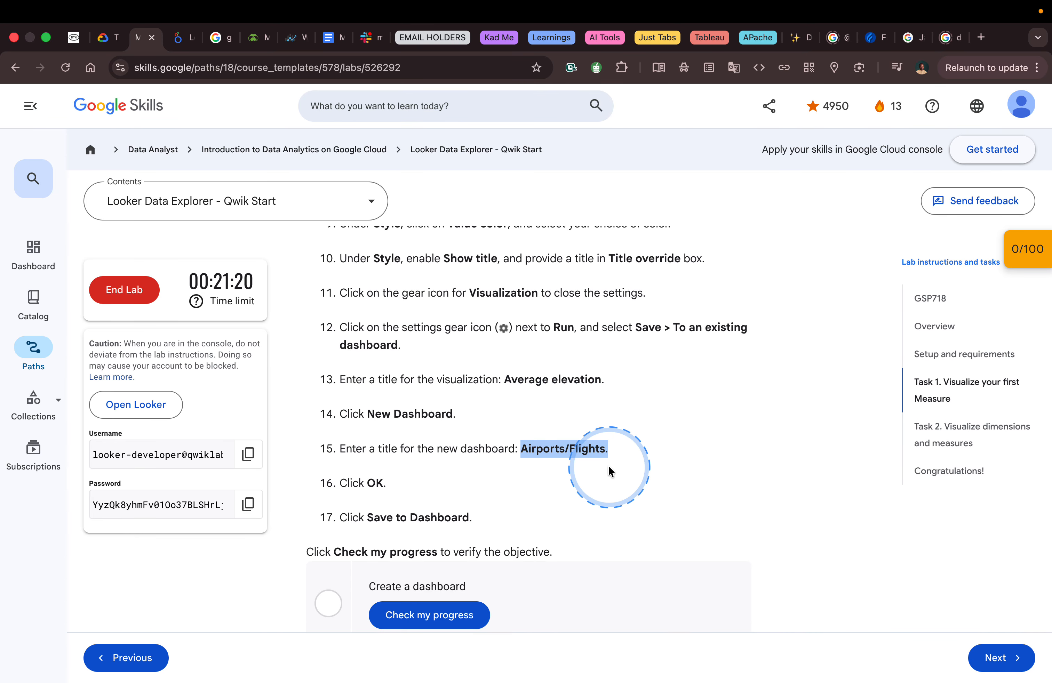
In Looker, create a dashboard named "Airports/Flights" in the Shared folder and save the Average elevation visualization to it
key("ctrl+Right")
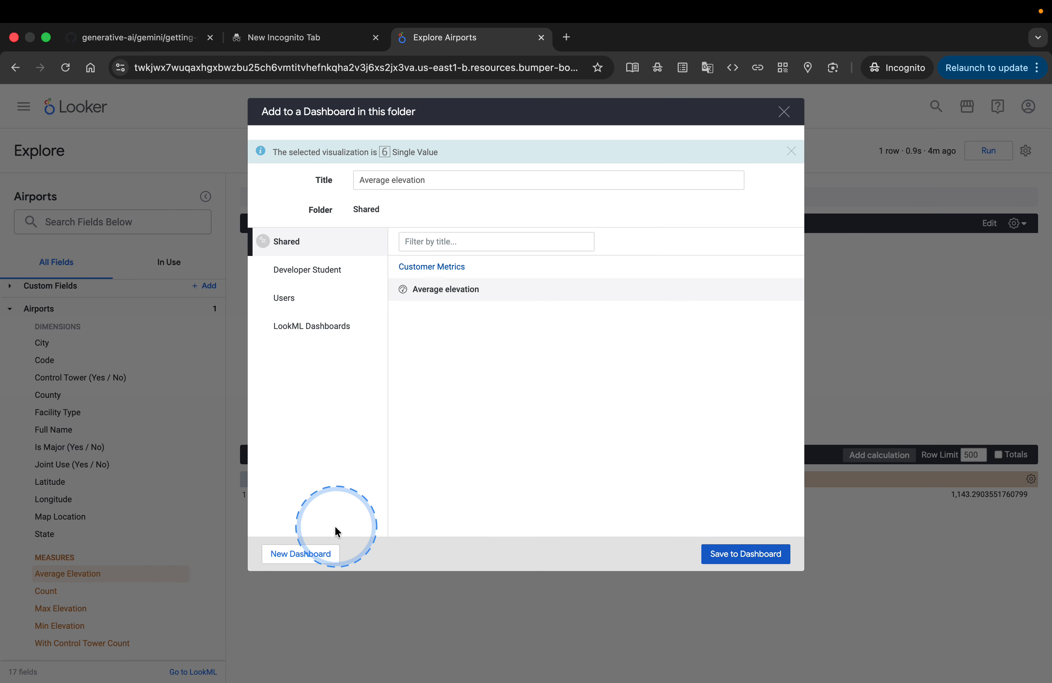
left_click(318, 557)
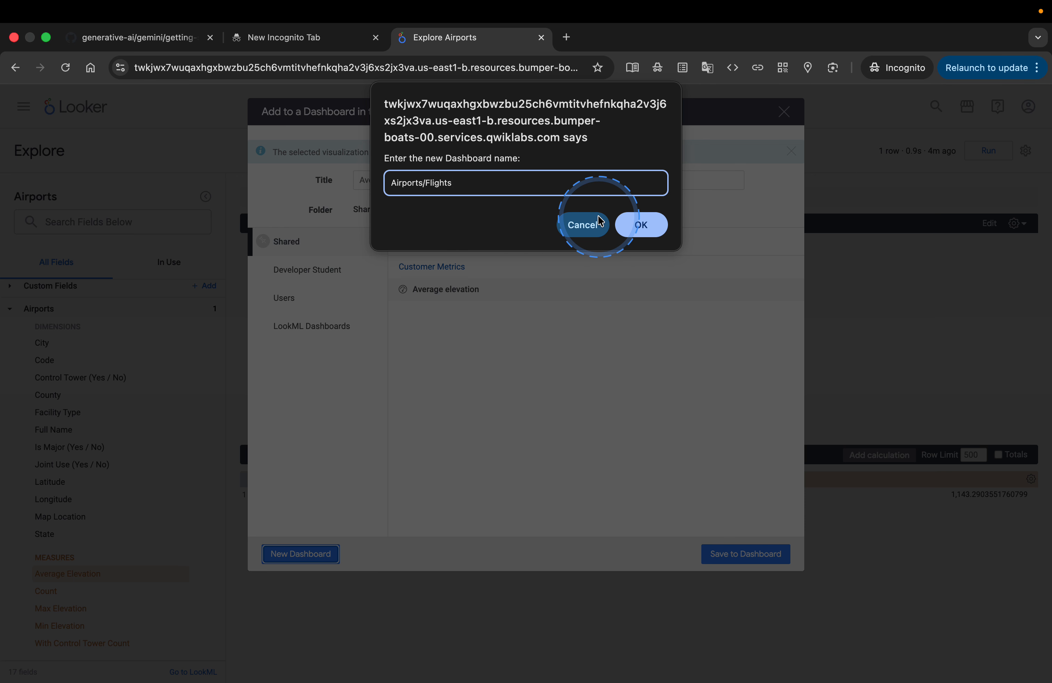
left_click(640, 225)
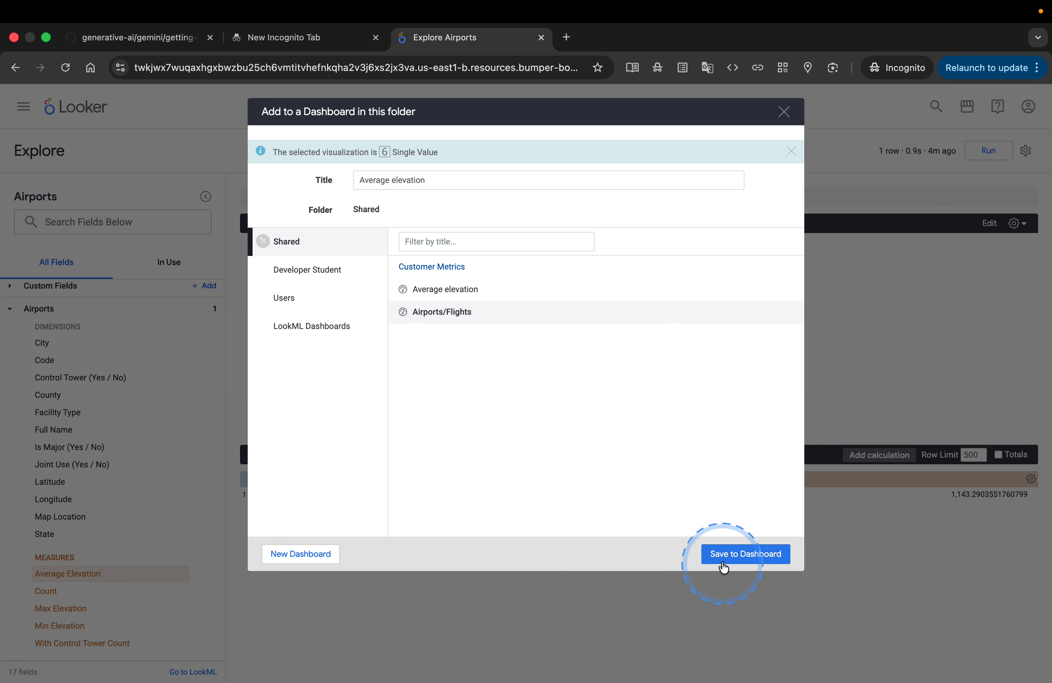
left_click(464, 295)
right_click(468, 294)
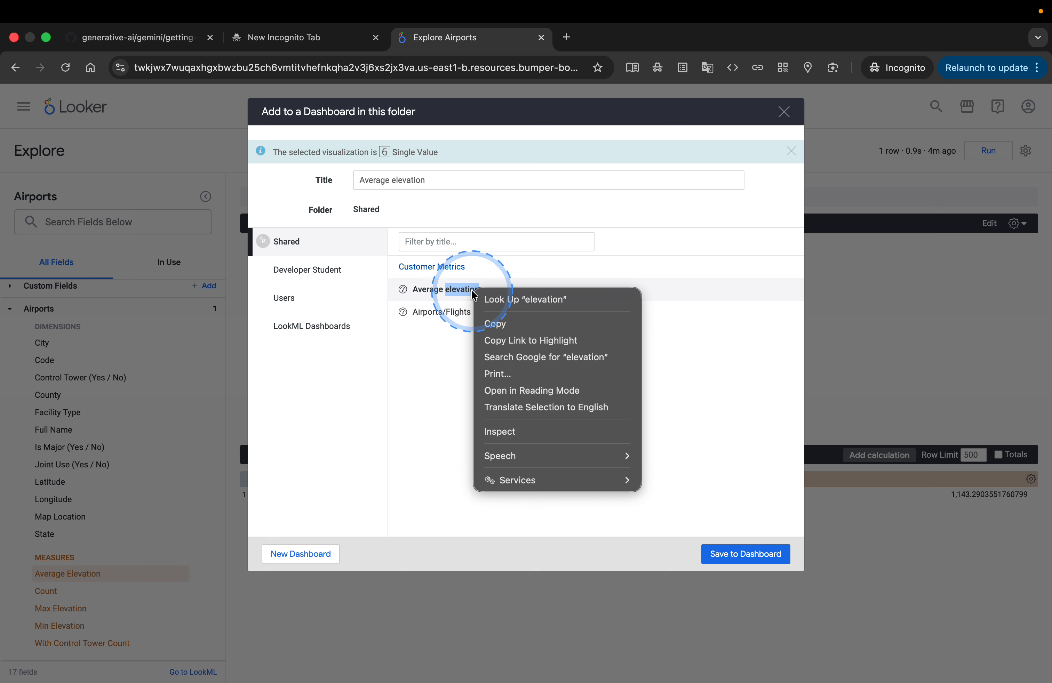
left_click(462, 316)
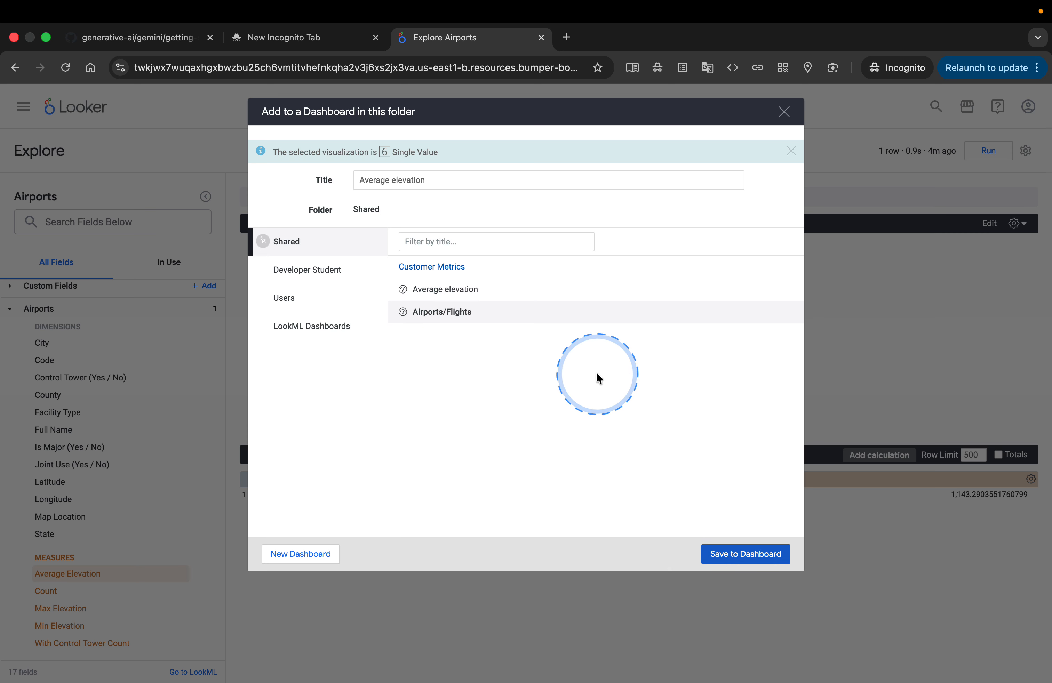
left_click(739, 569)
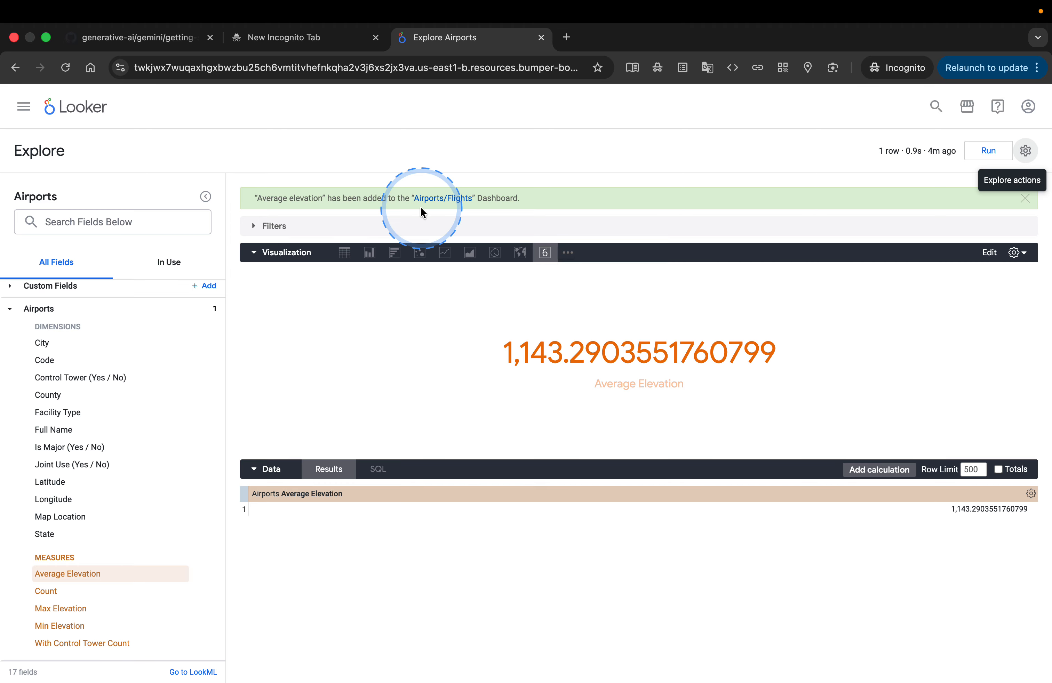
Switch to the Google Skills lab page and check progress for the "Create a dashboard" objective
key("ctrl+Left")
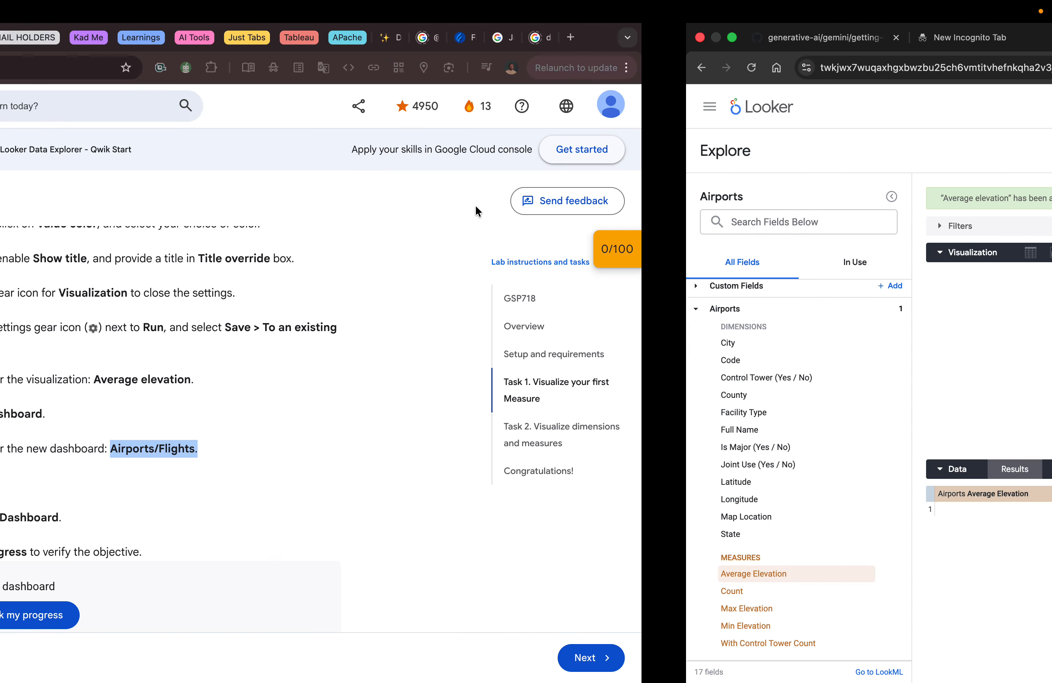
scroll(643, 392, "down", 2)
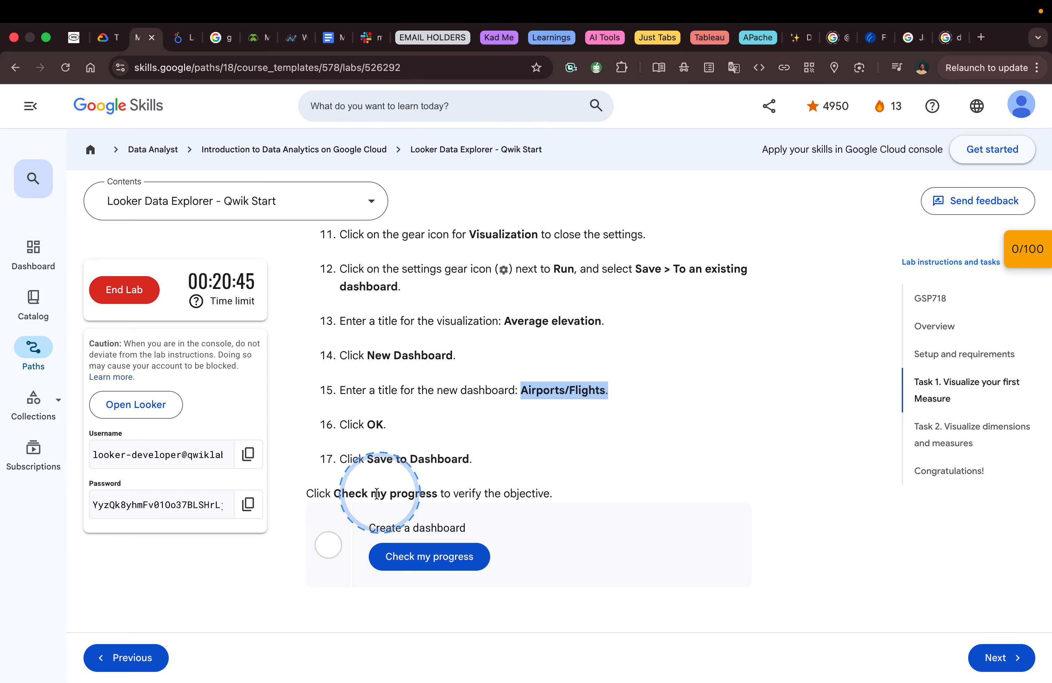
left_click(411, 557)
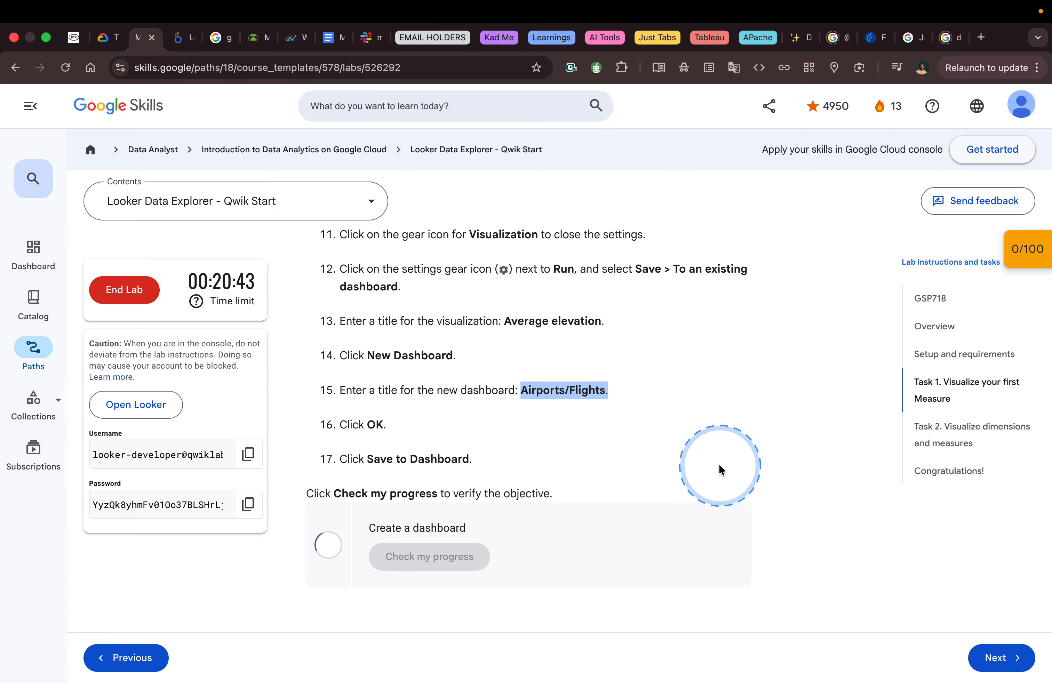
Read the Task 2 introduction and its first instructions on visualizing dimensions and measures
scroll(719, 469, "down", 2)
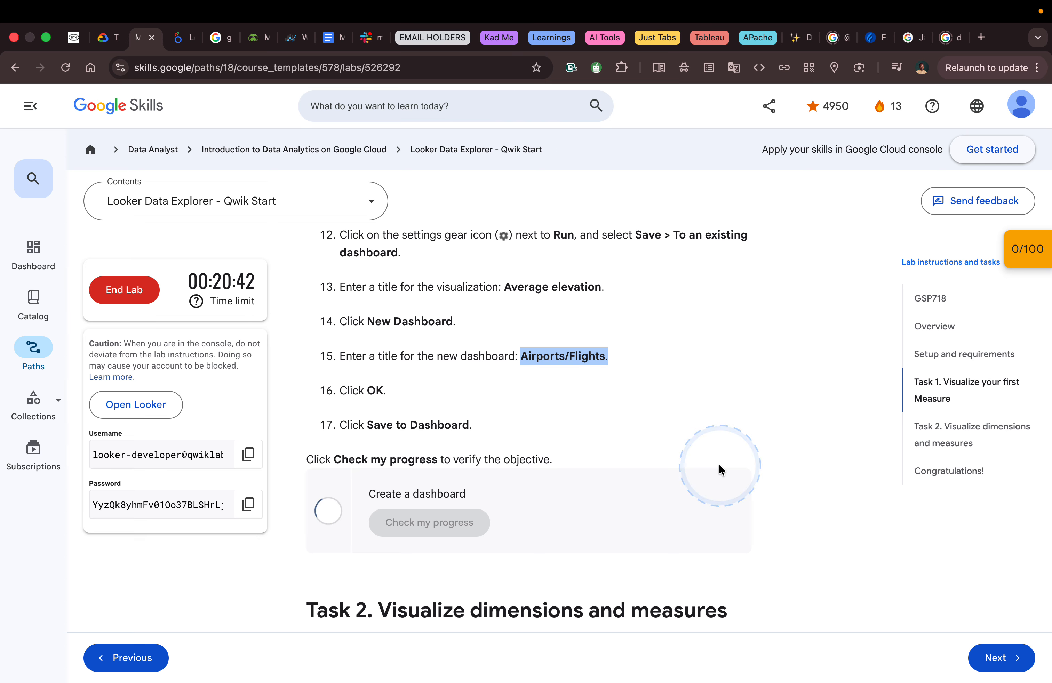
scroll(719, 466, "down", 7)
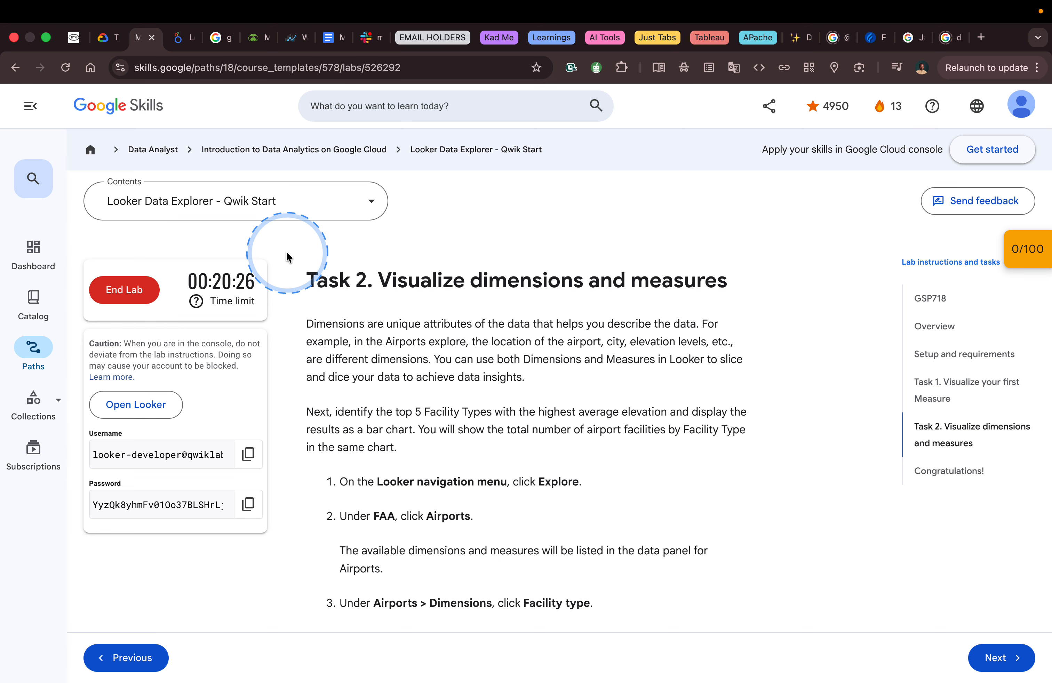
left_click_drag(285, 257, 785, 453)
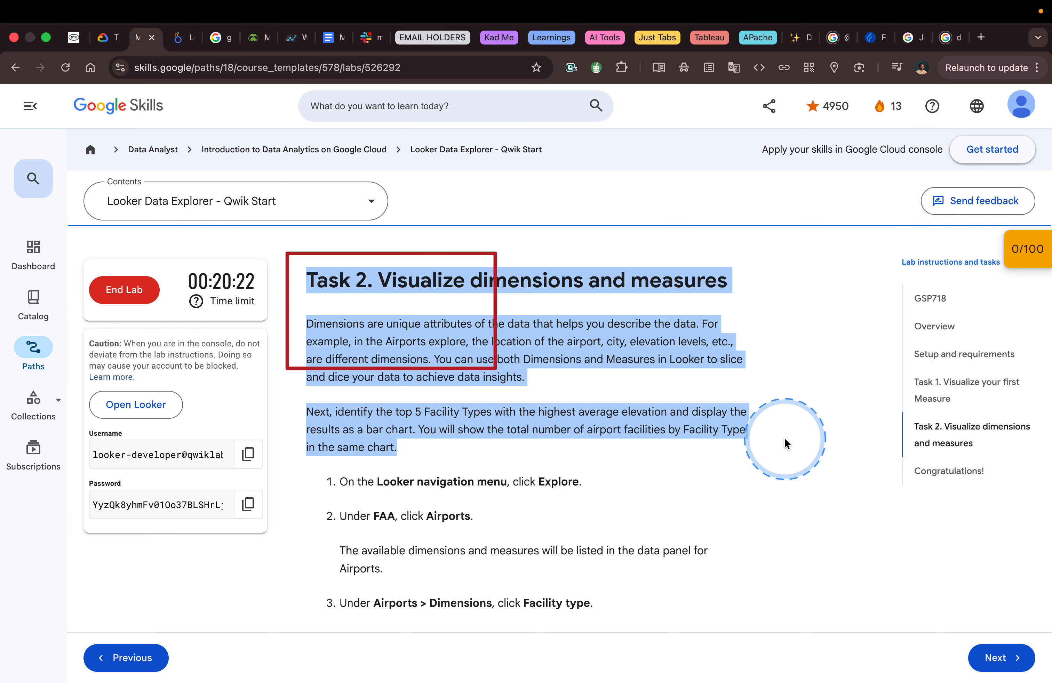
left_click(776, 437)
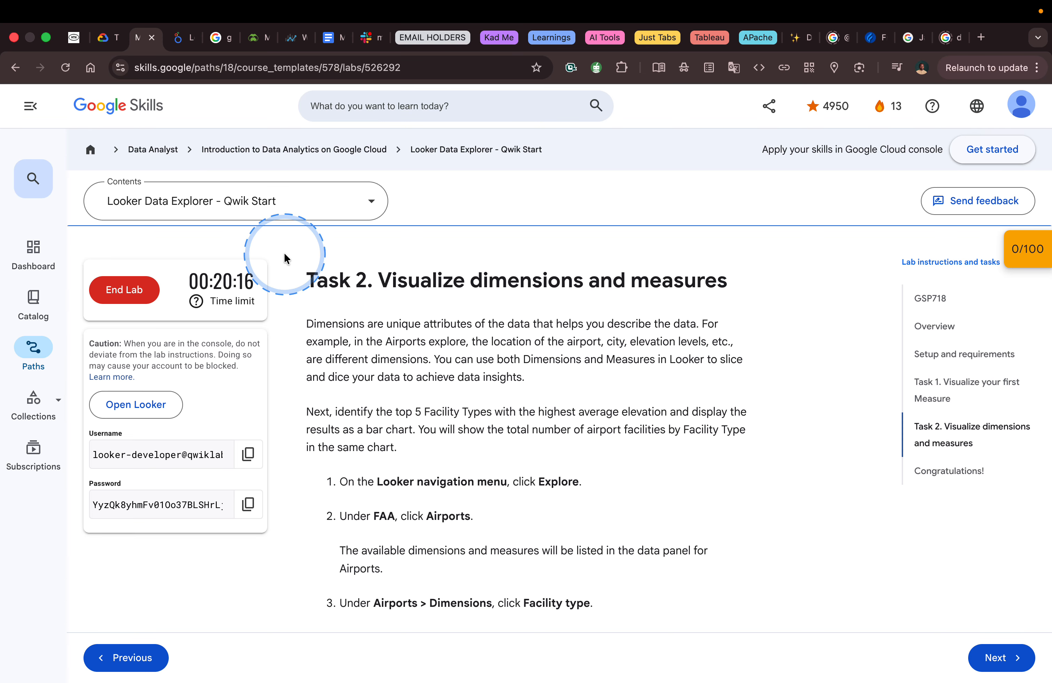
mouse_move(283, 251)
left_mouse_down()
mouse_move(390, 328)
mouse_move(542, 380)
mouse_move(691, 472)
mouse_move(769, 481)
mouse_move(785, 464)
left_mouse_up()
left_click(806, 458)
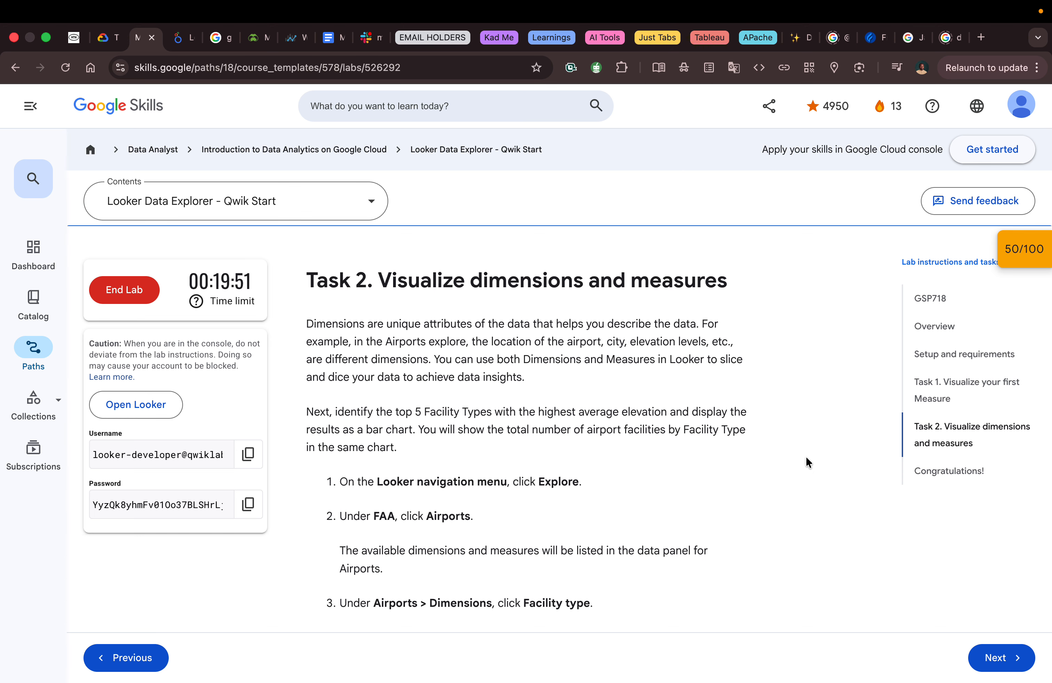
scroll(805, 461, "down", 1)
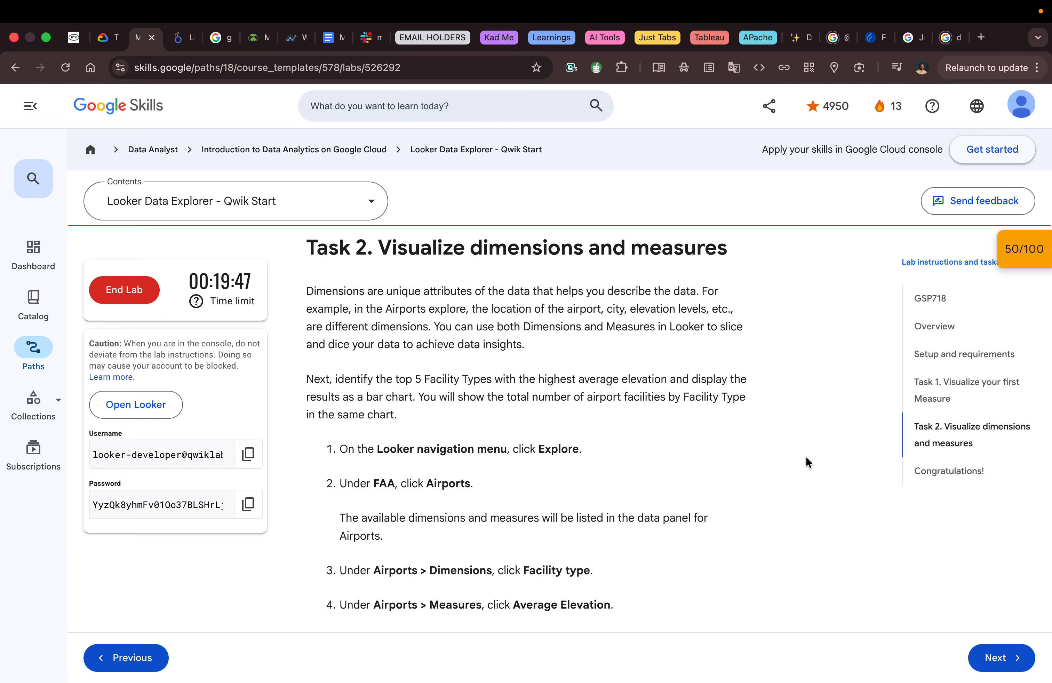
scroll(806, 462, "down", 3)
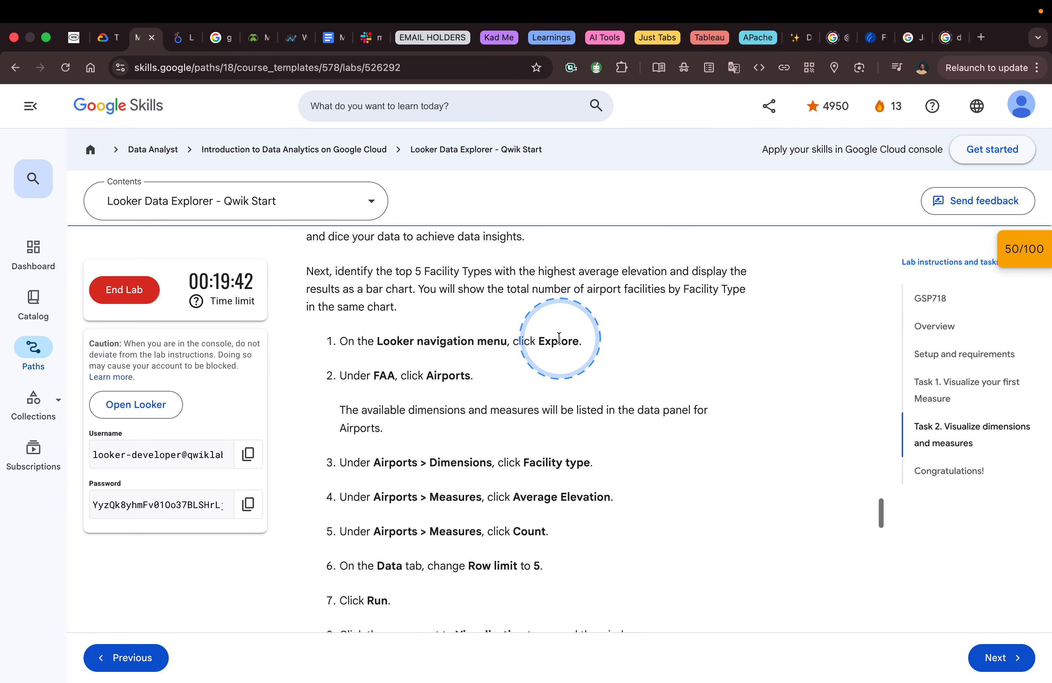
scroll(558, 338, "down", 1)
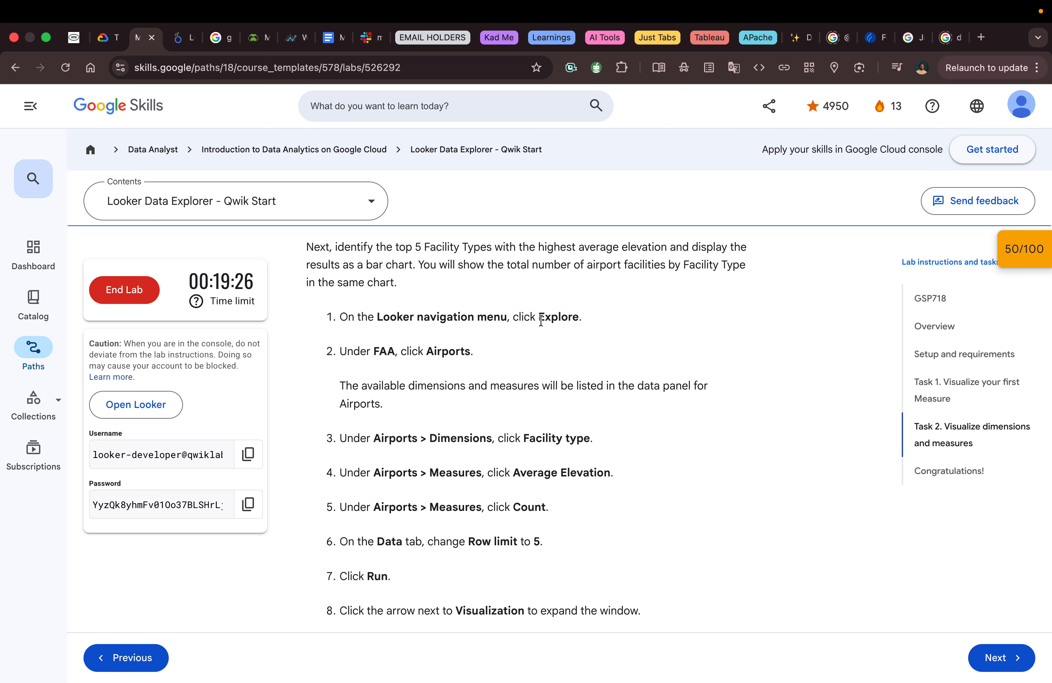
scroll(541, 319, "down", 2)
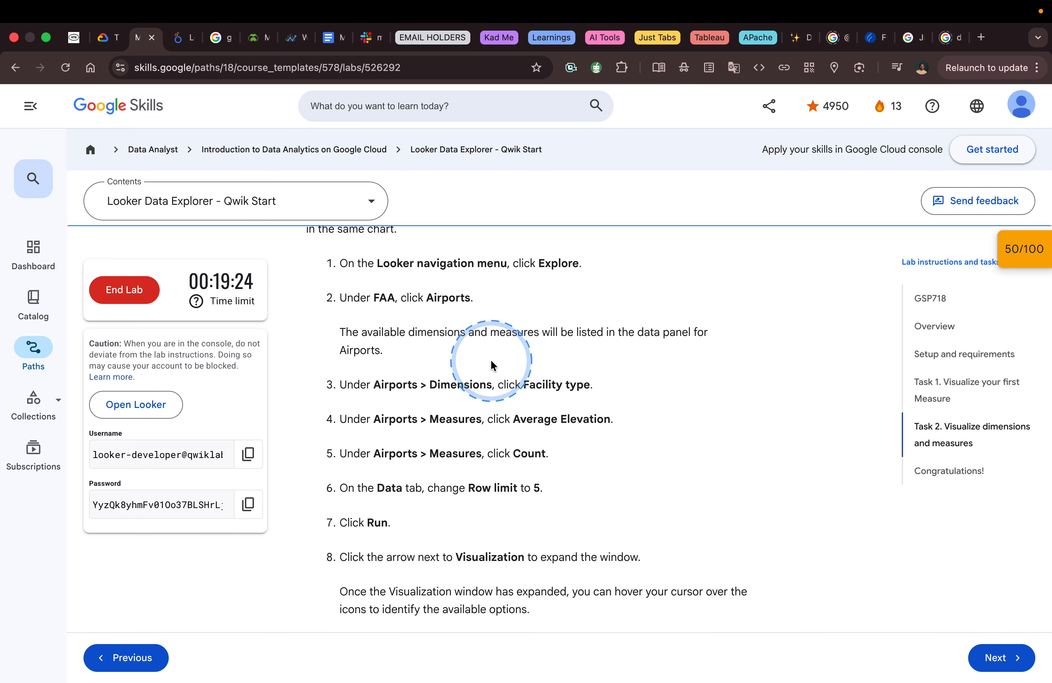
In Looker, open a fresh Airports Explore under FAA
key("ctrl+Right")
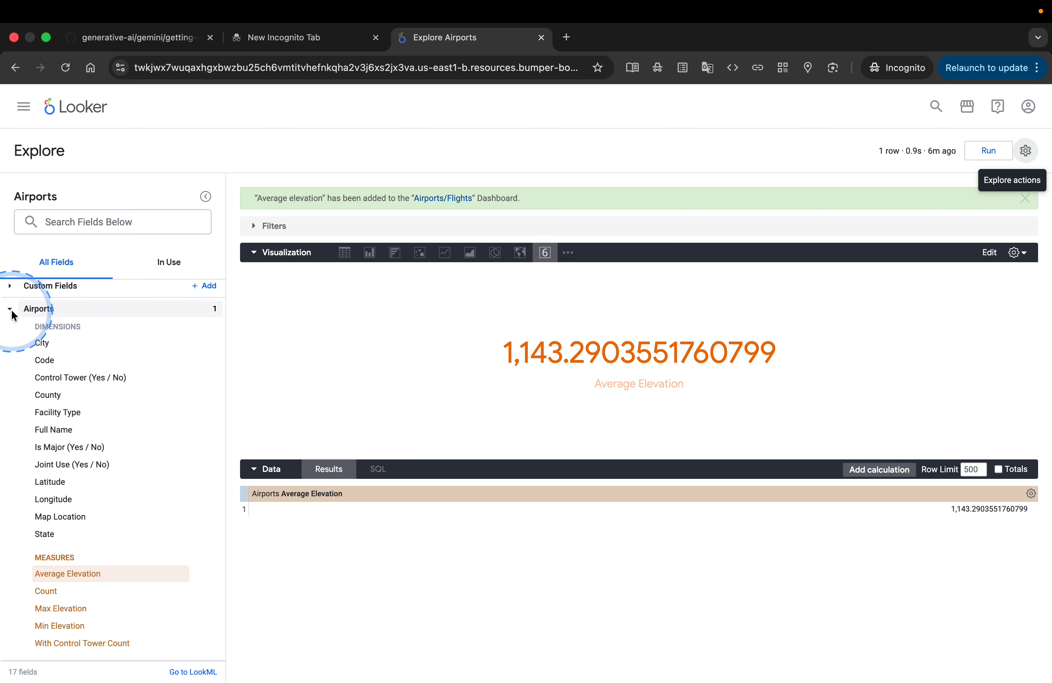
scroll(26, 312, "up", 1)
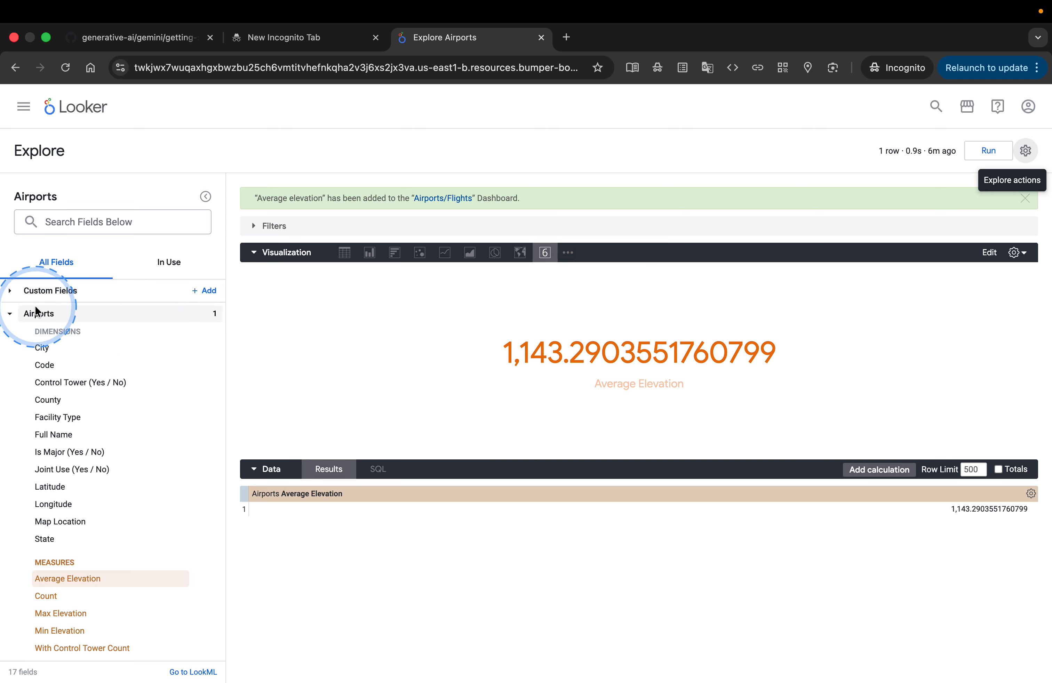
left_click(24, 108)
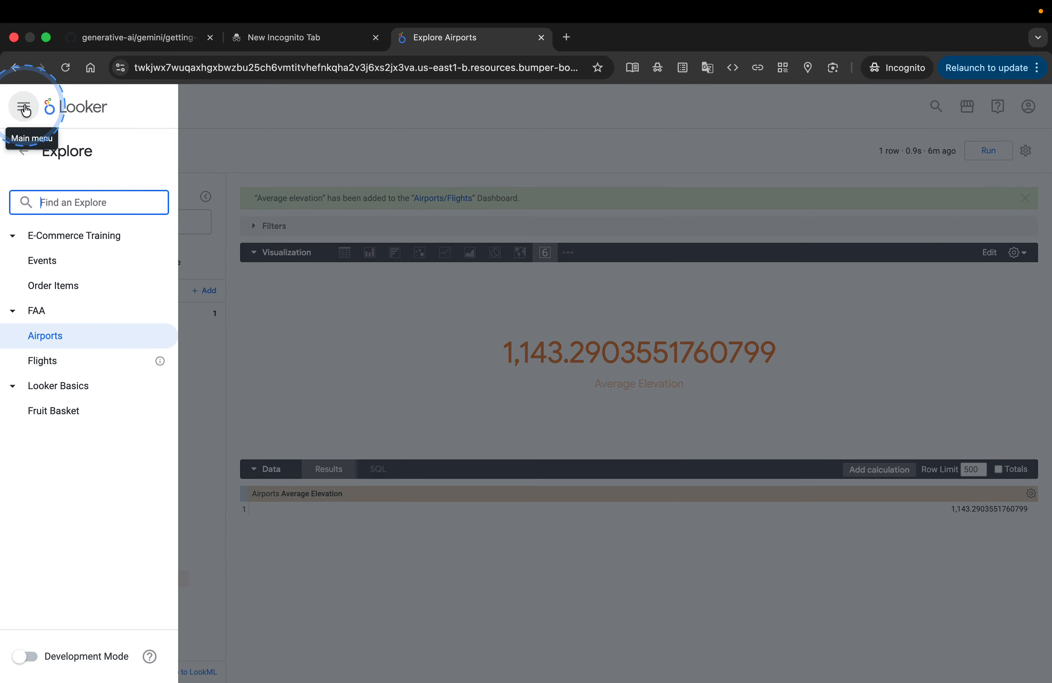
left_click(44, 343)
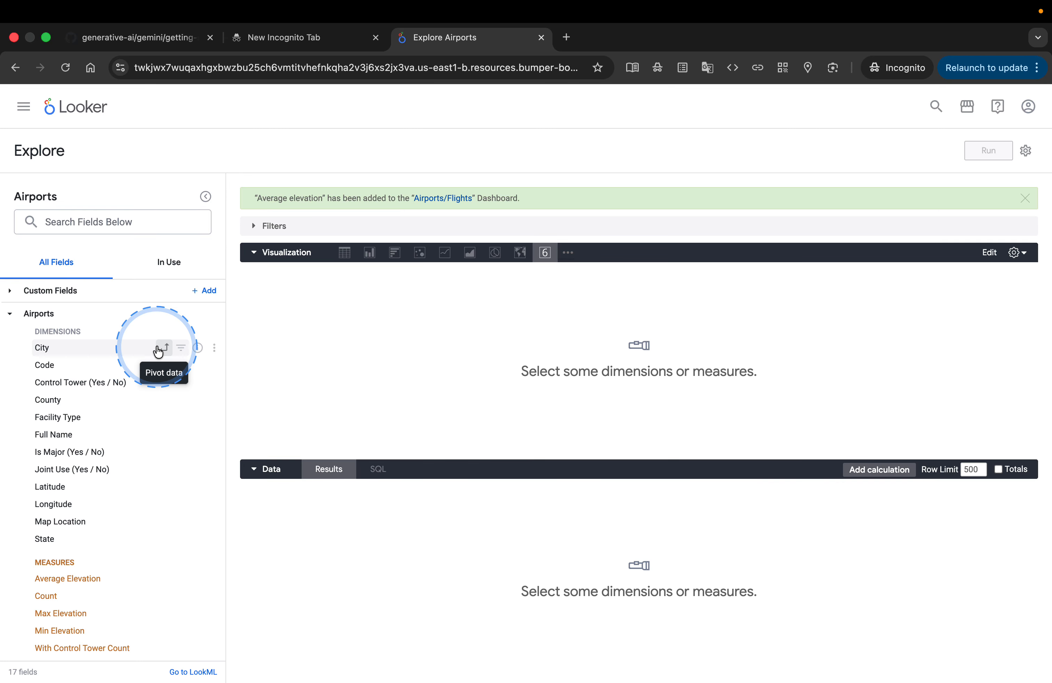
Following the lab instructions, add the Facility Type dimension and the Average Elevation measure to the Airports Explore in Looker
key("ctrl+Left")
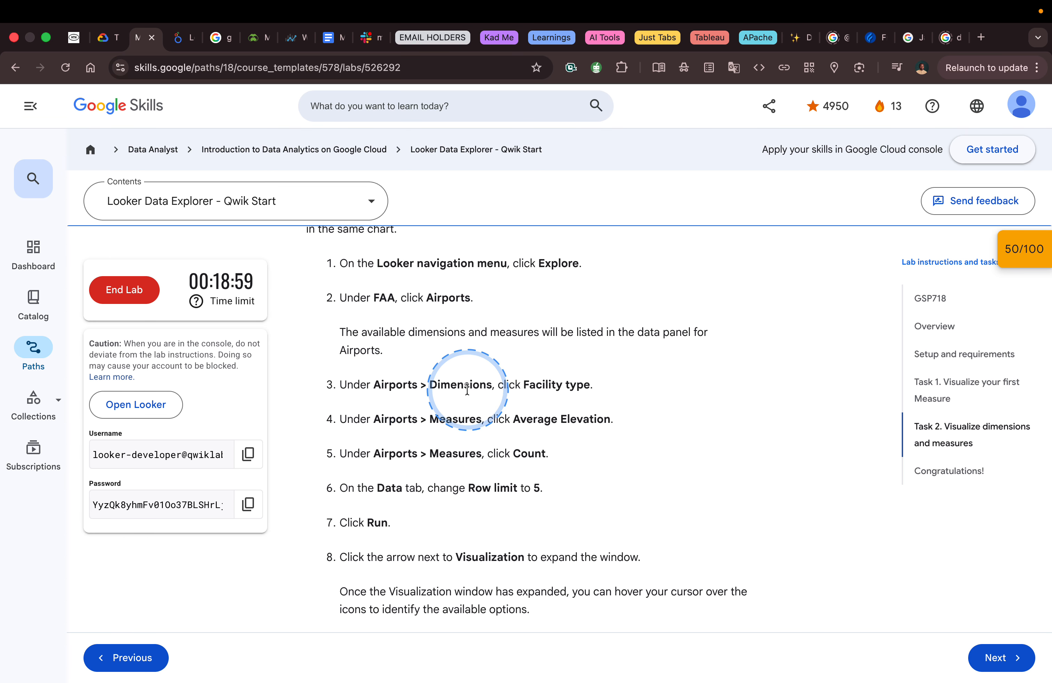
key("ctrl+Right")
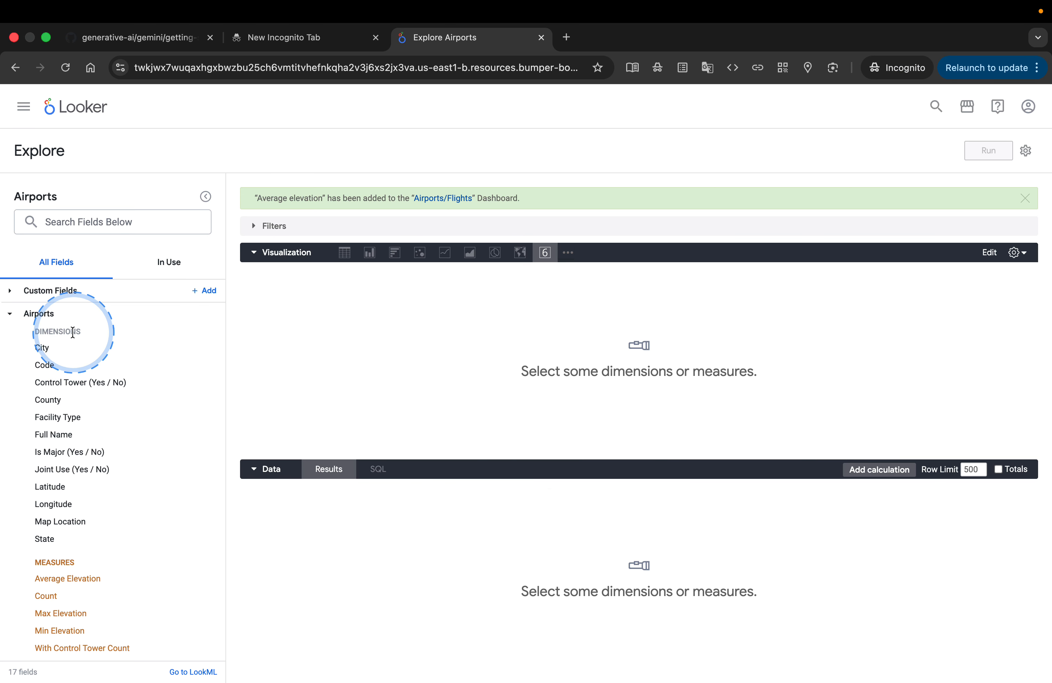
left_click(59, 418)
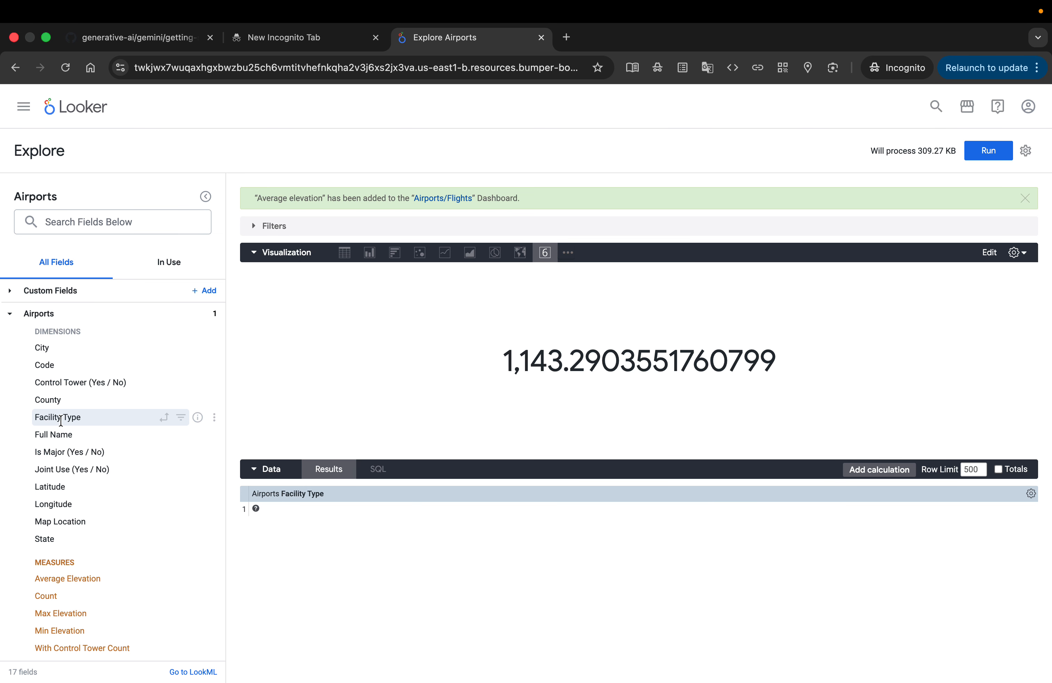
key("ctrl+Left")
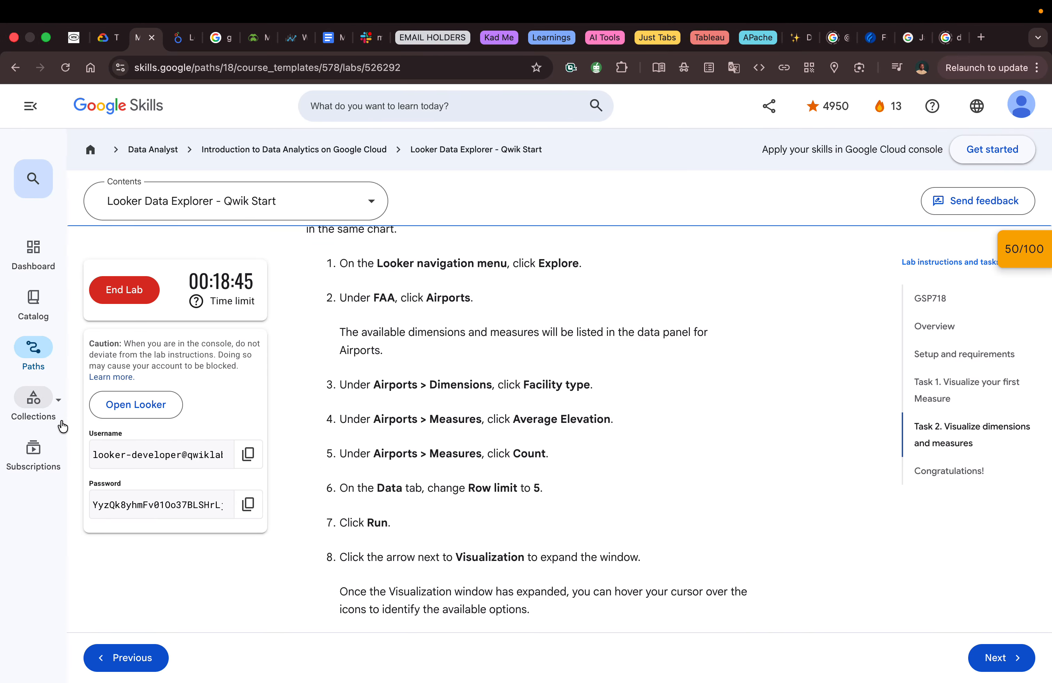
key("ctrl+Right")
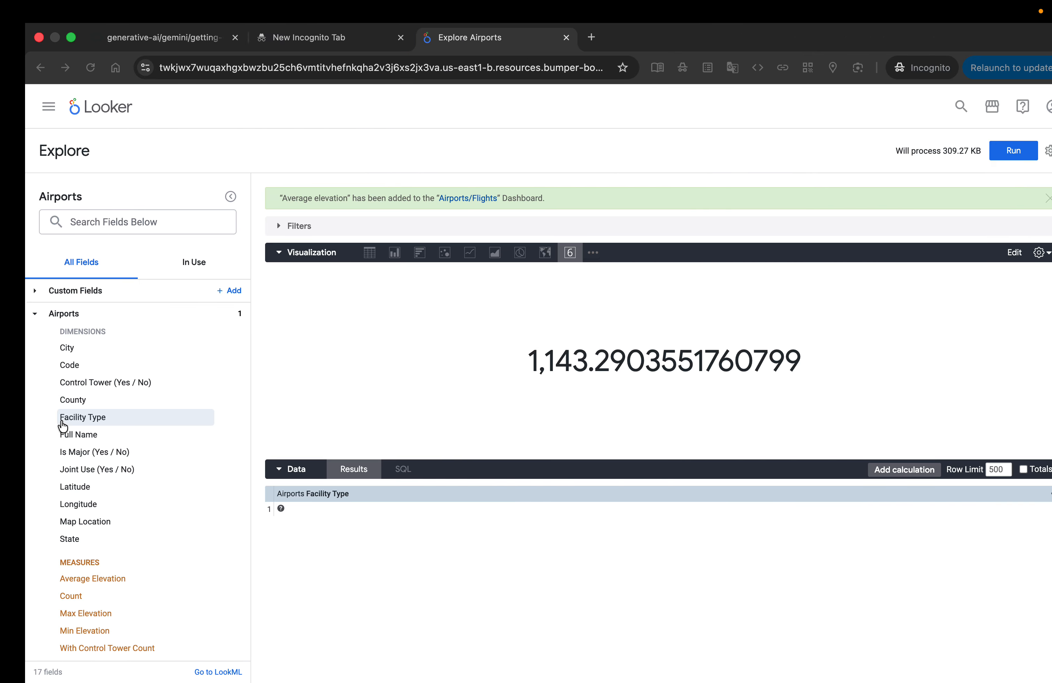
left_click(95, 557)
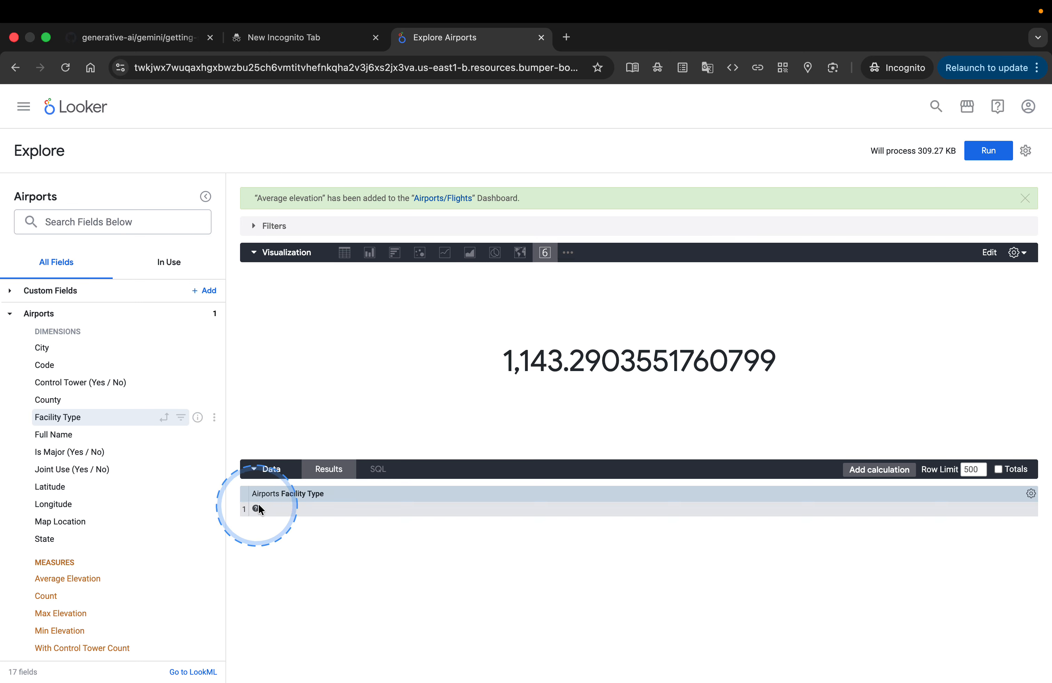
left_click(78, 580)
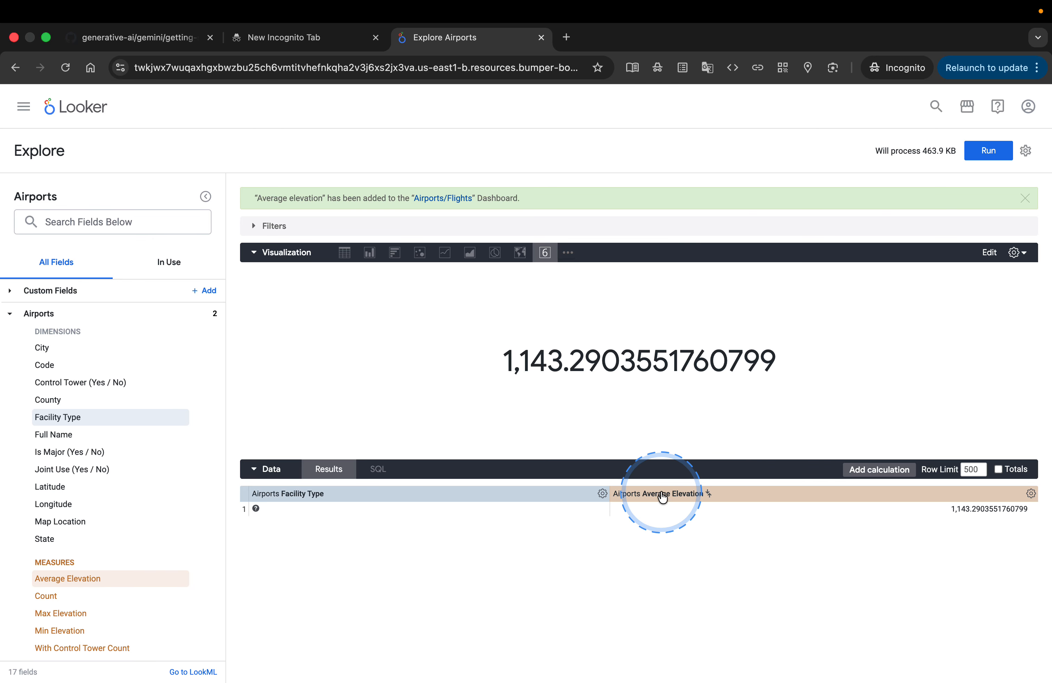
Check the next instruction on the Google Skills lab page and add the Count measure to the Airports Explore in Looker
key("ctrl+Right")
key("ctrl+Left")
key("ctrl+Left")
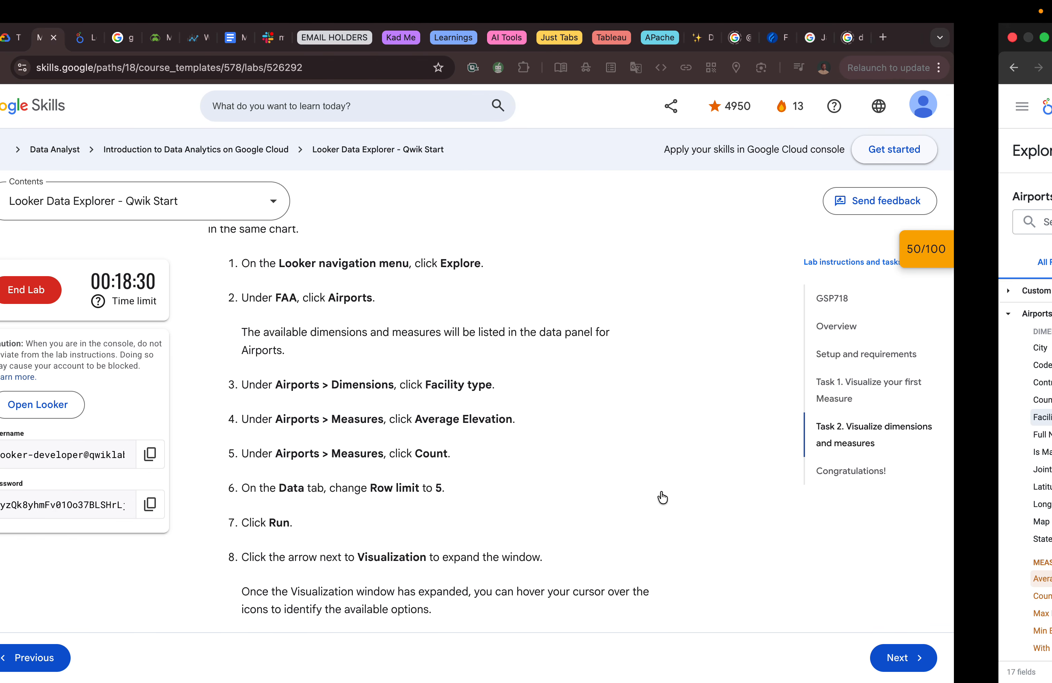
scroll(660, 490, "down", 5)
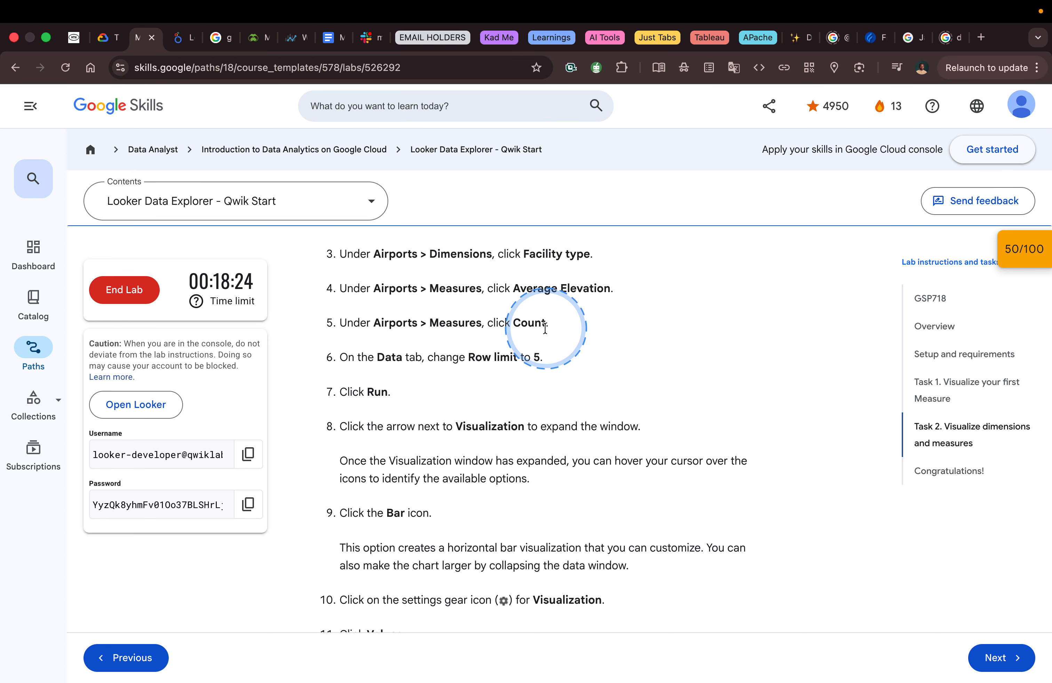
key("ctrl+Right")
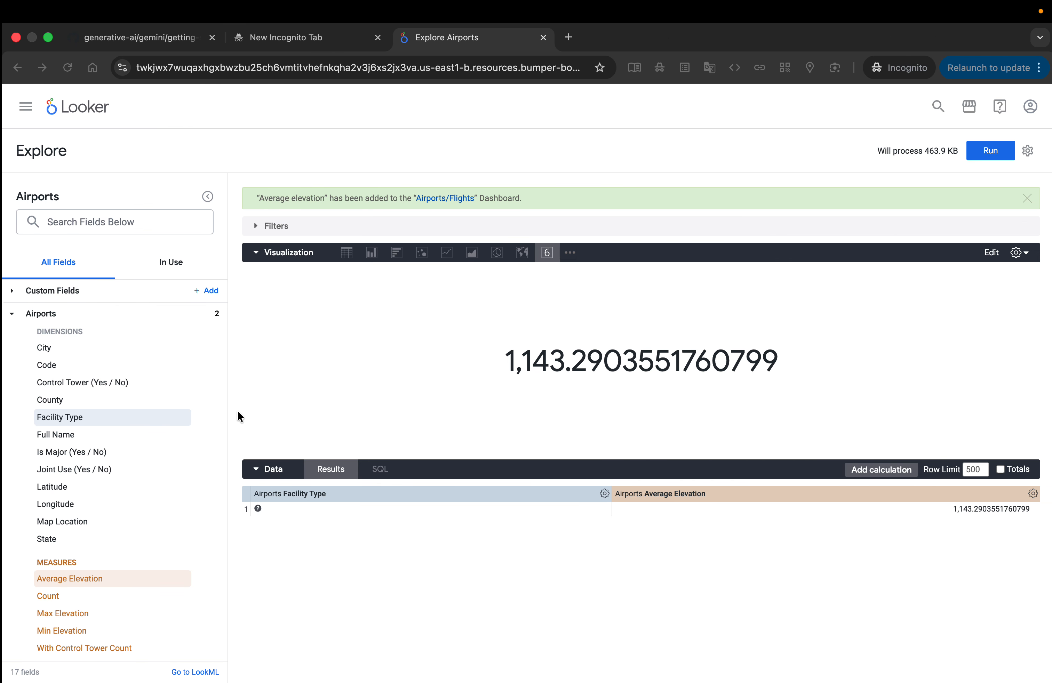
left_click(53, 596)
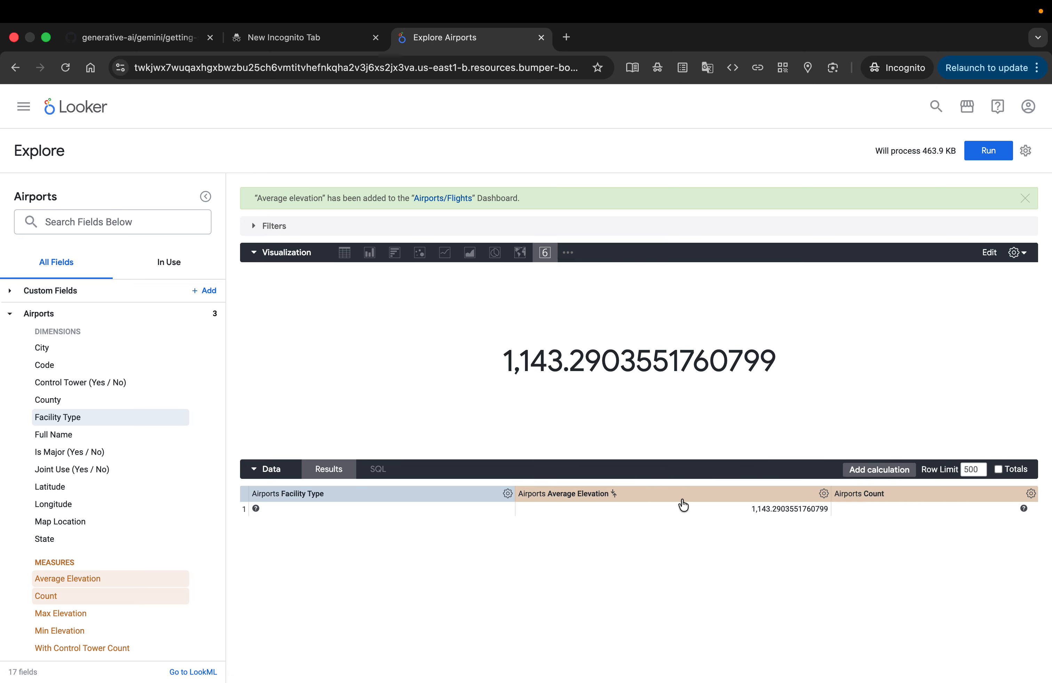
Following the lab instructions, set the row limit to 5 in the Looker Explore and run the query
key("super+grave")
scroll(618, 495, "down", 2)
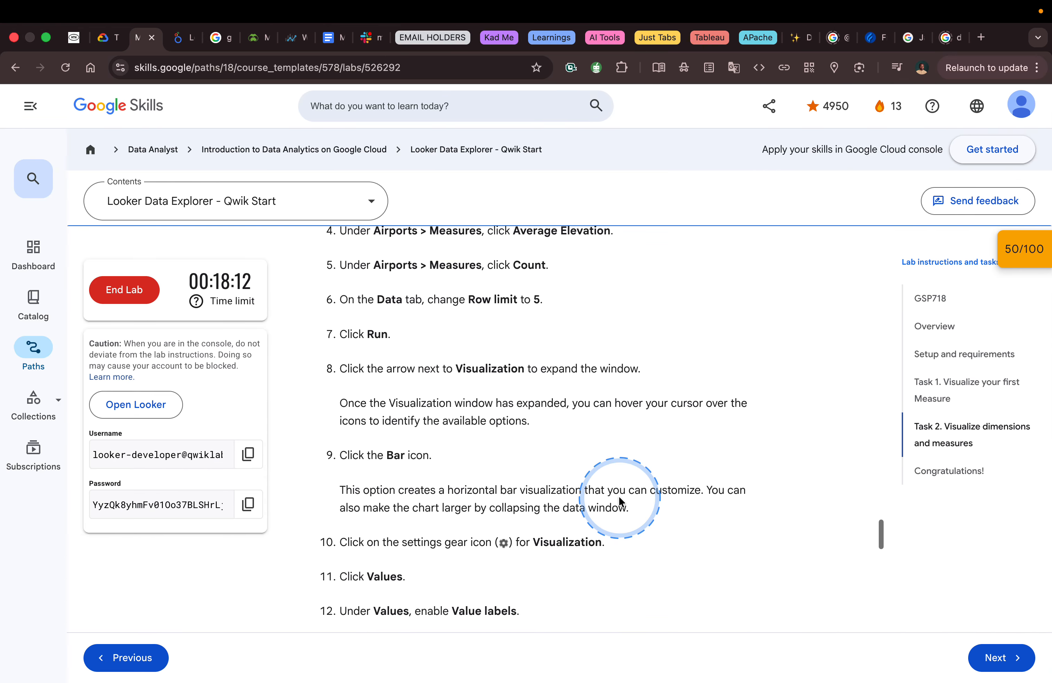
scroll(620, 501, "up", 1)
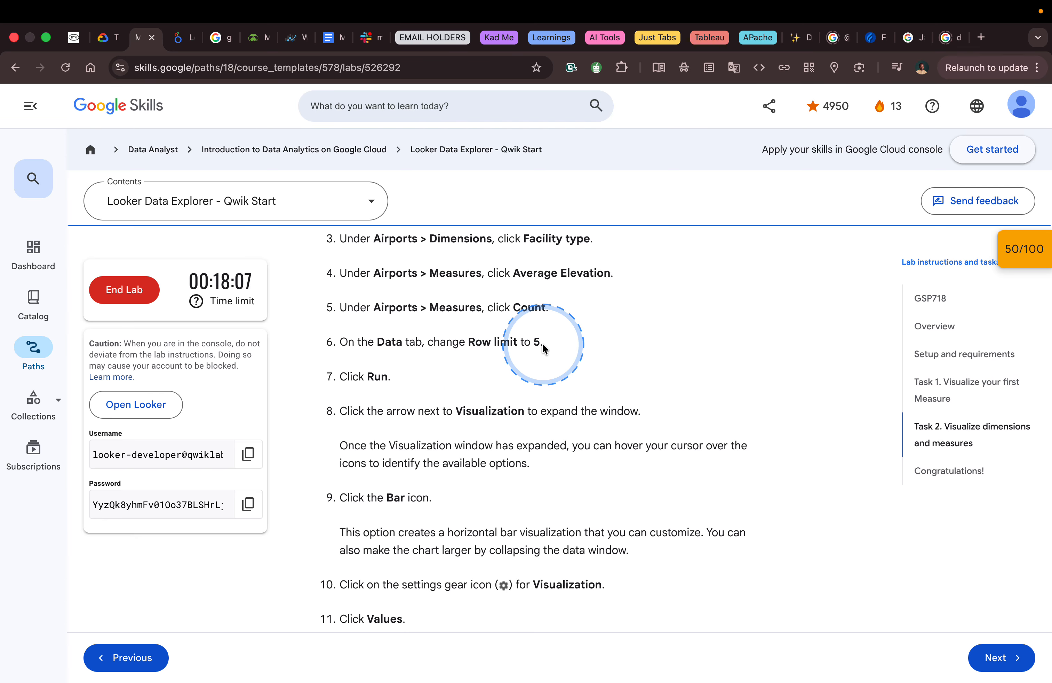
key("ctrl+Right")
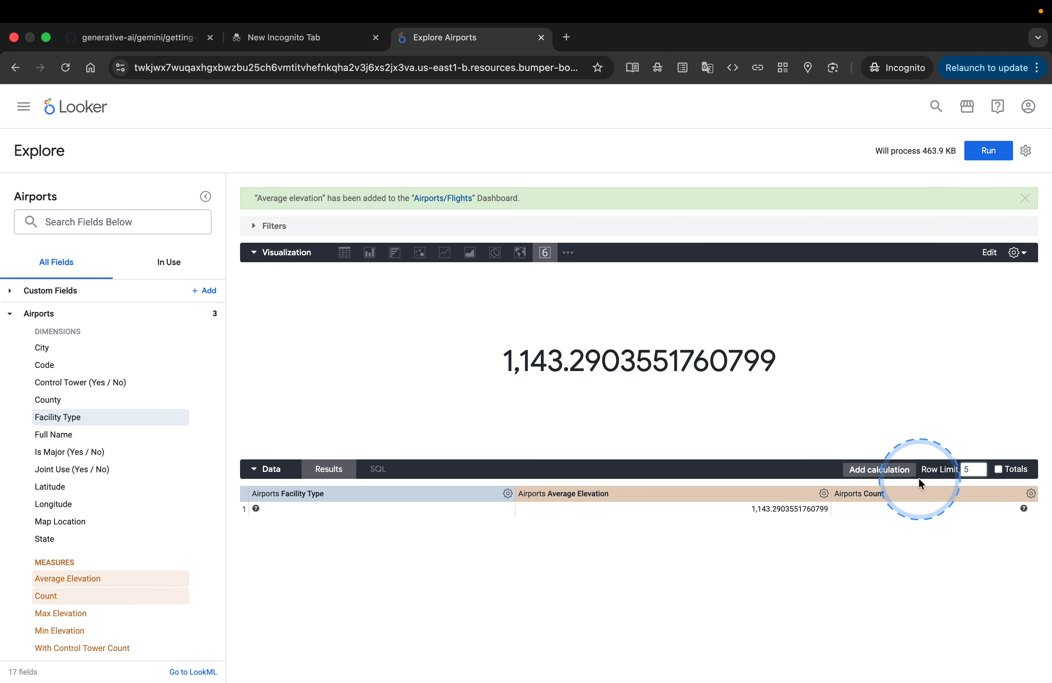
key("ctrl+Left")
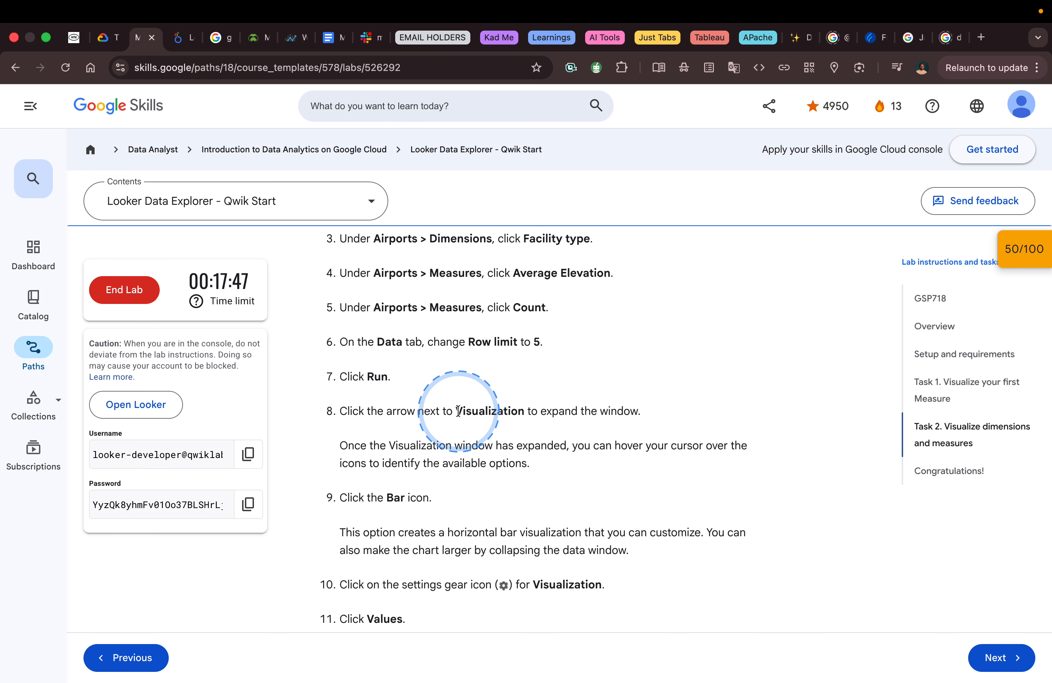
key("ctrl+Right")
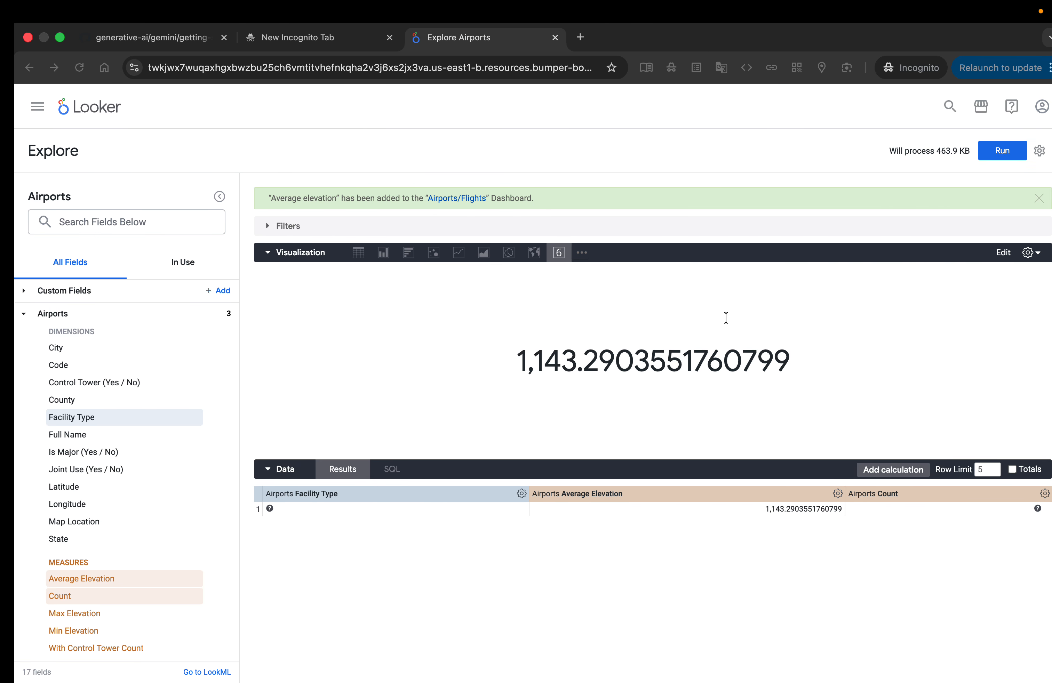
left_click(986, 153)
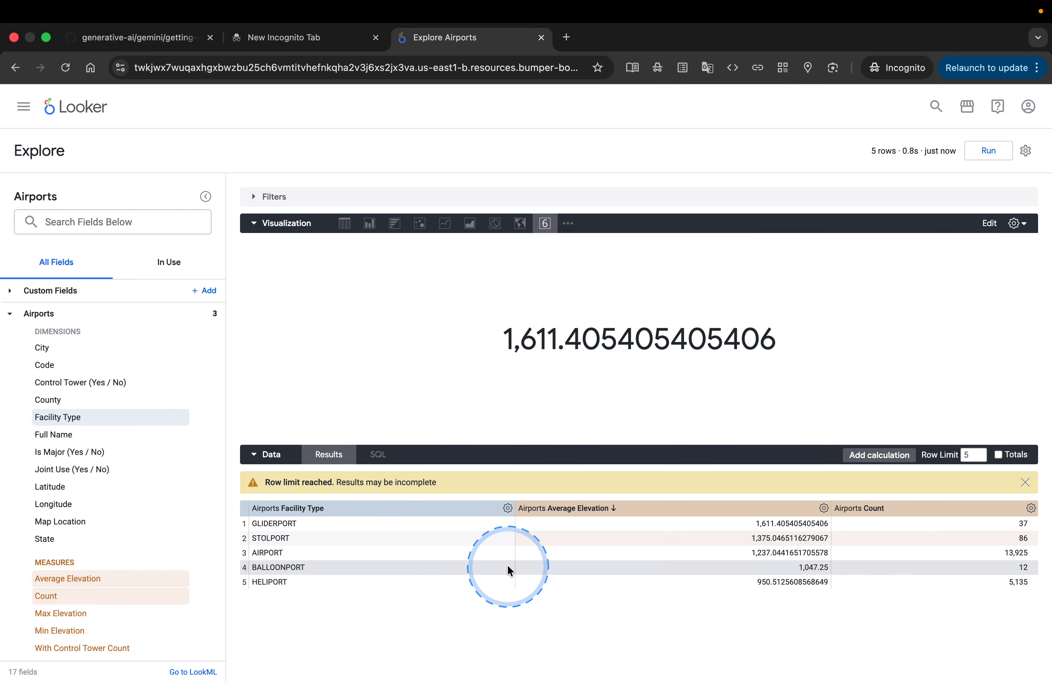
Read the lab's visualization instructions and change the Looker visualization to a Bar chart
key("ctrl+Left")
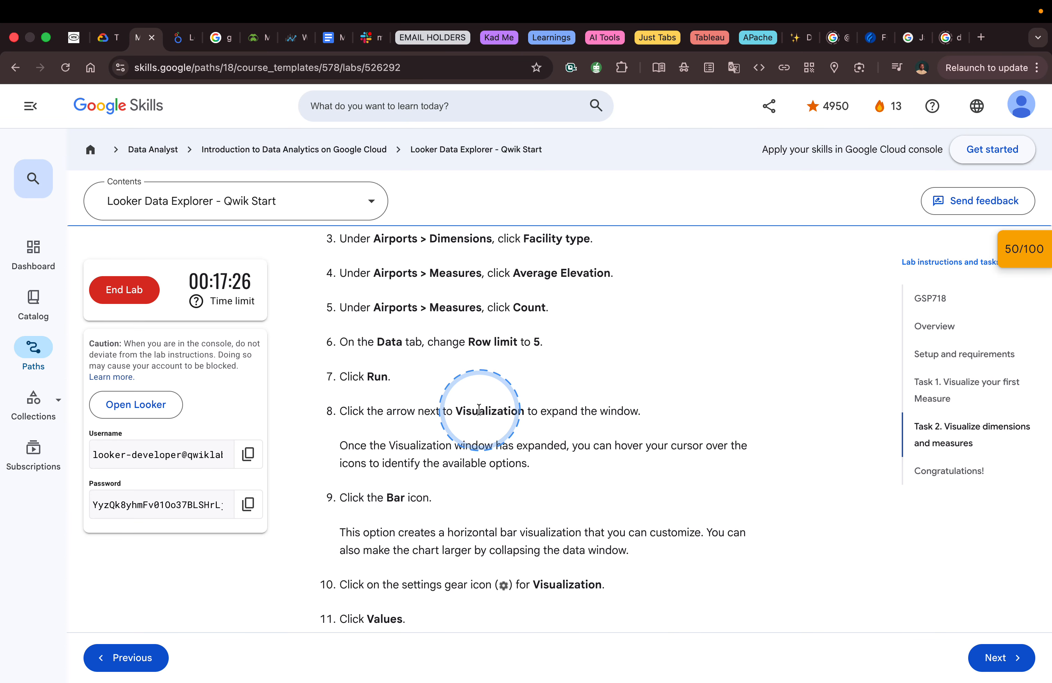
scroll(497, 447, "down", 3)
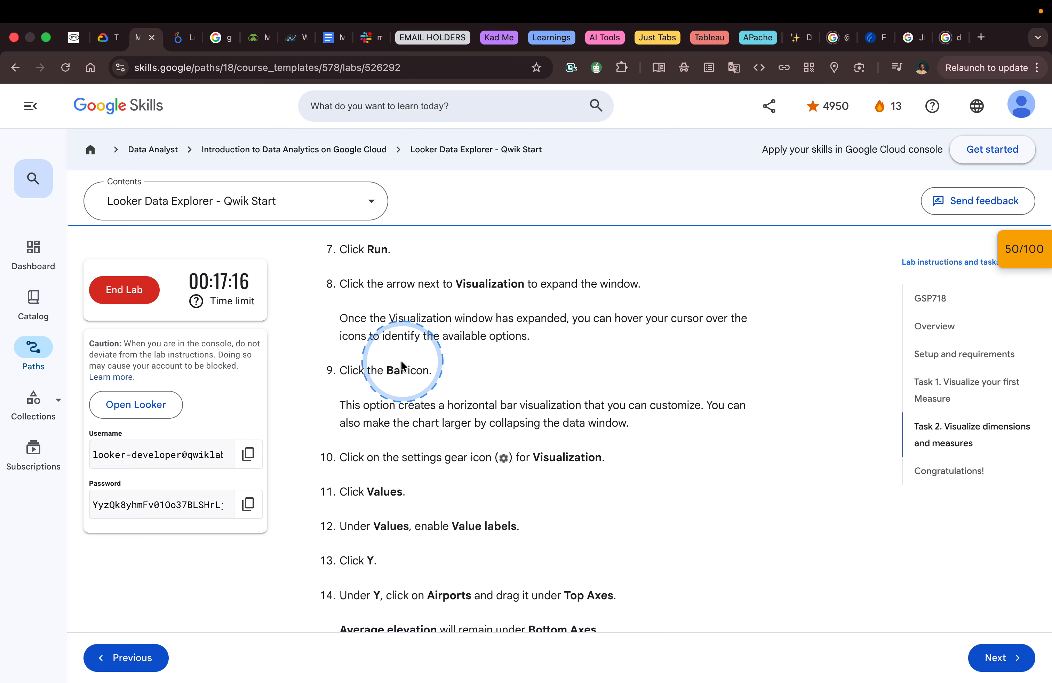
key("ctrl+Right")
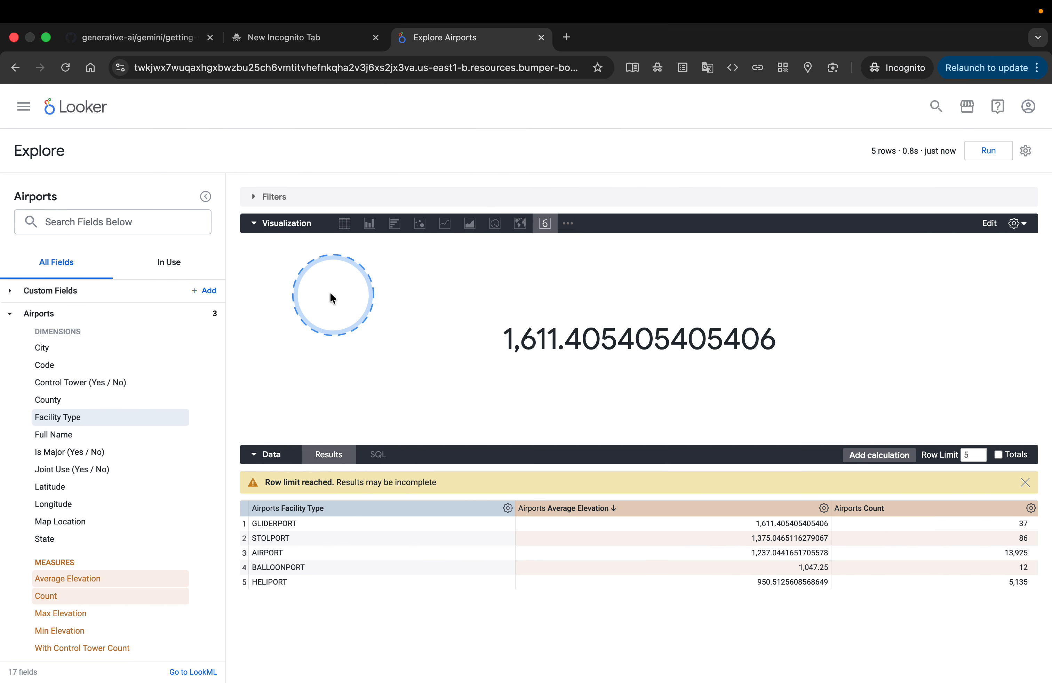
left_click(255, 224)
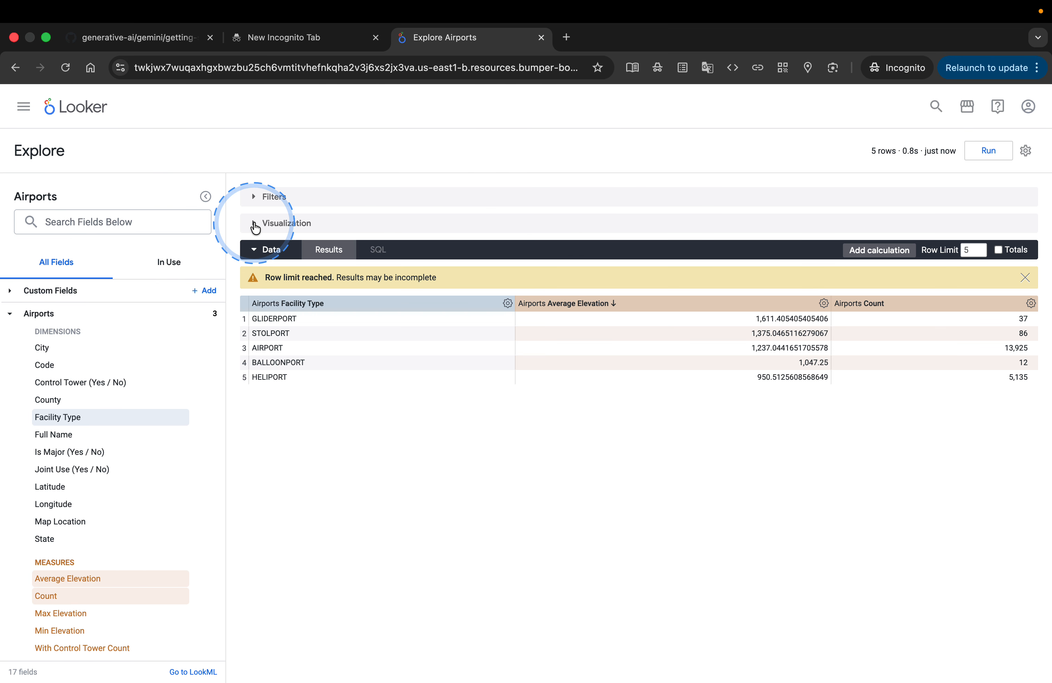
left_click(253, 224)
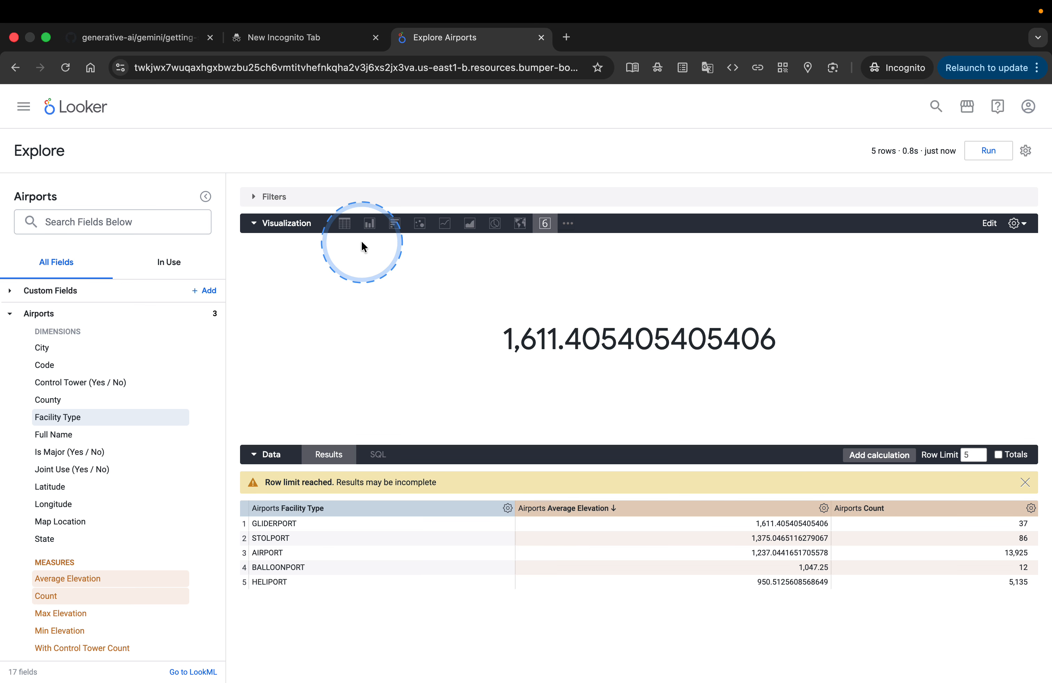
left_click(398, 225)
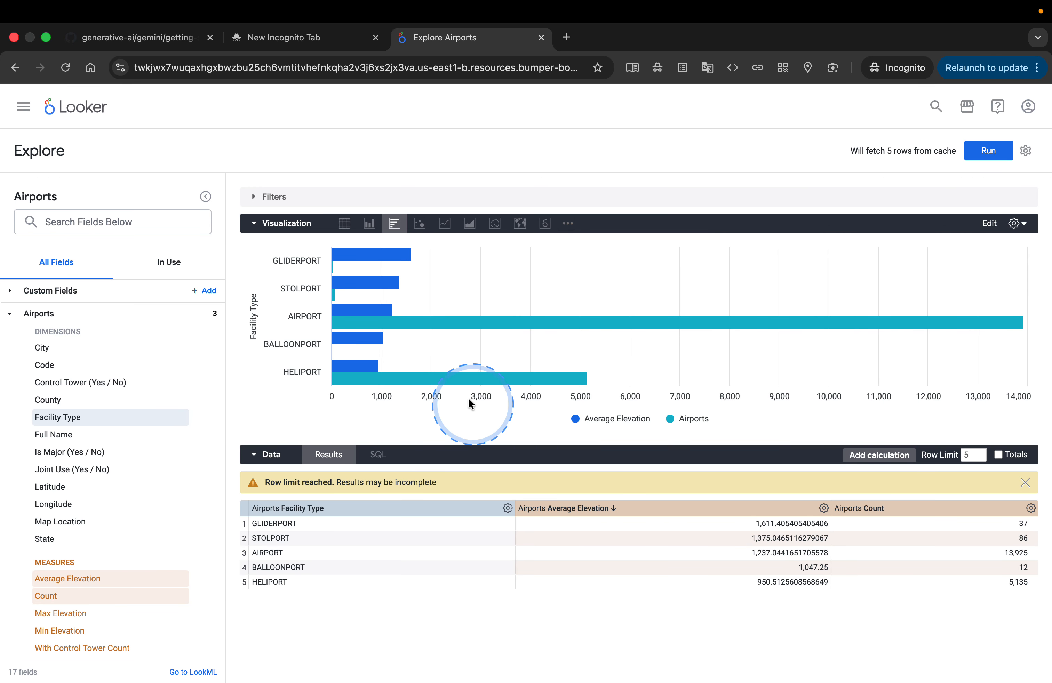
mouse_move(360, 261)
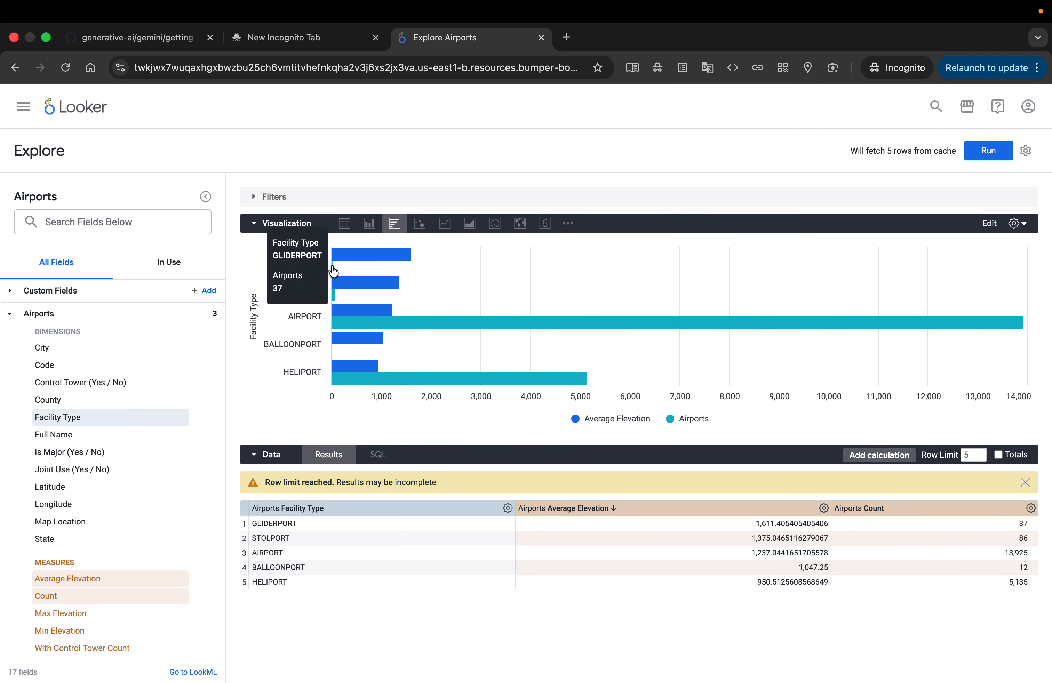
left_click(329, 268)
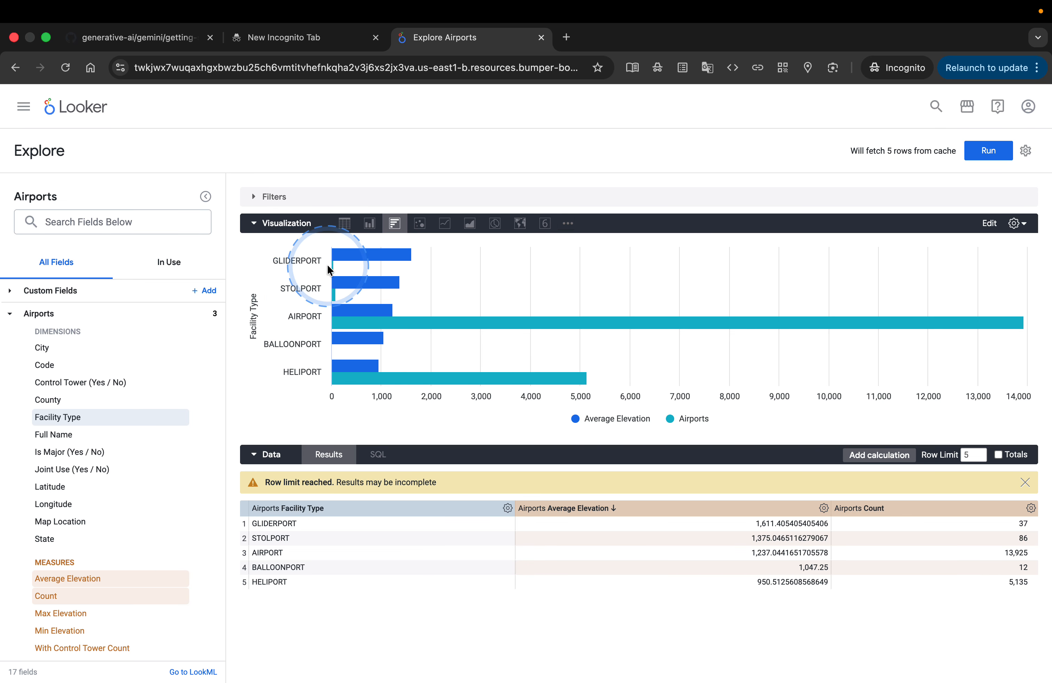
Following the lab instructions, collapse the Data section in Looker to enlarge the chart and open the visualization's edit settings
key("ctrl+Left")
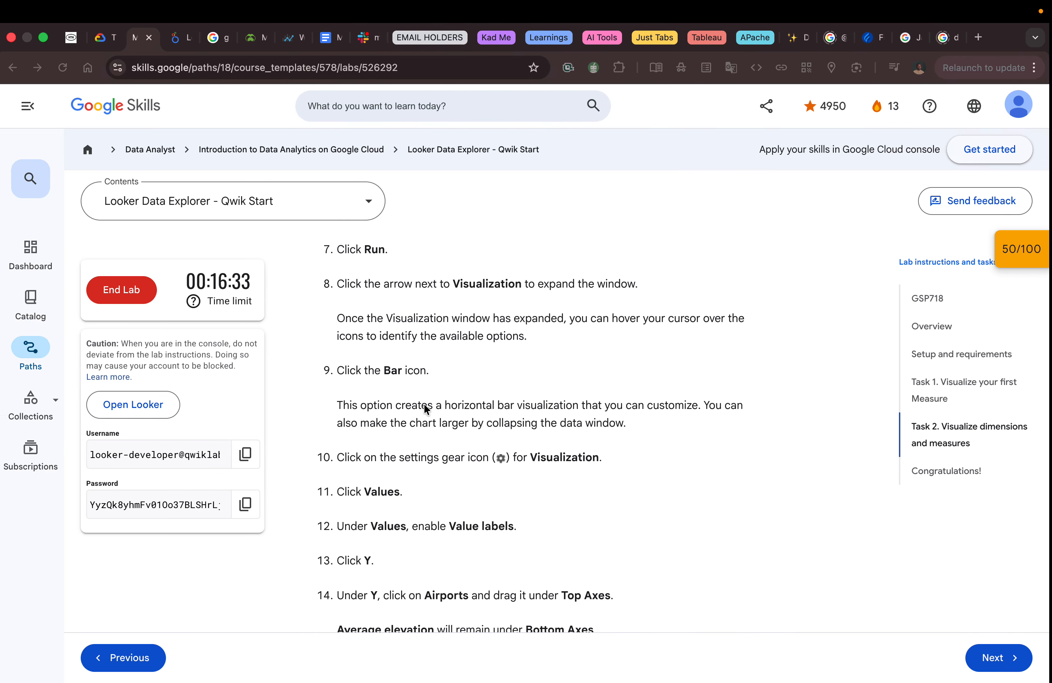
left_click(425, 407)
scroll(424, 407, "down", 3)
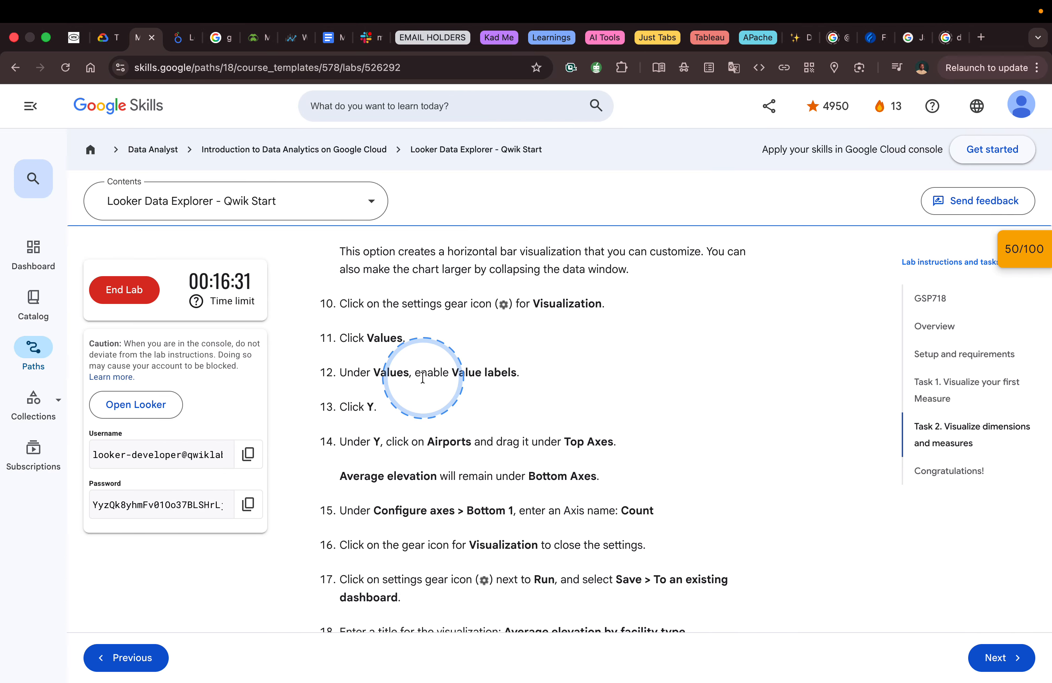
scroll(422, 378, "up", 2)
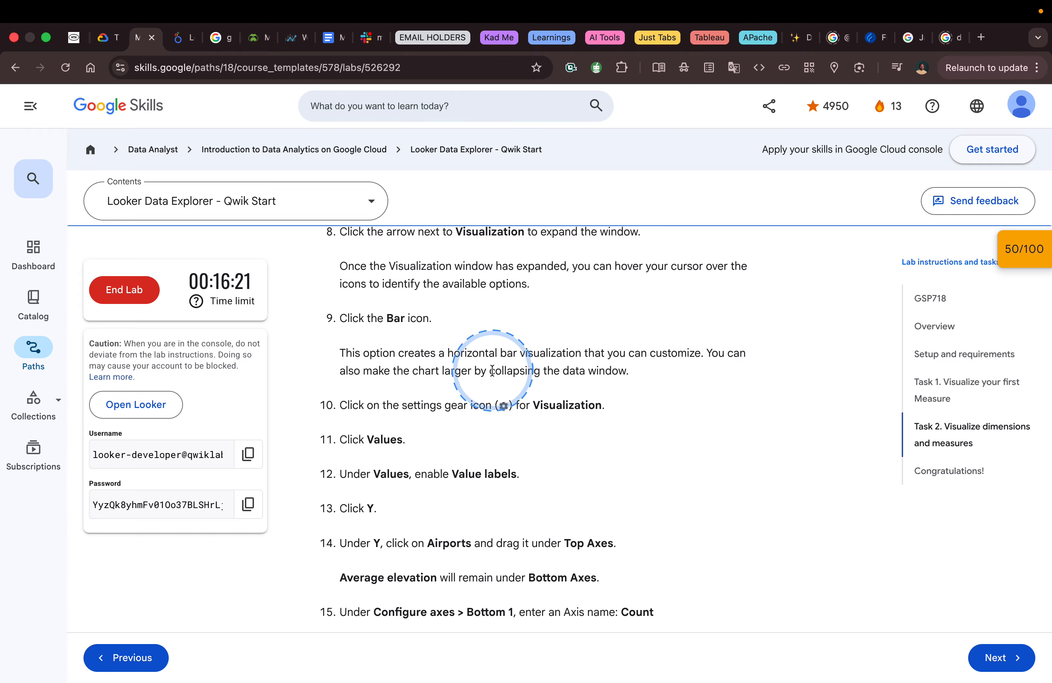
key("ctrl+Right")
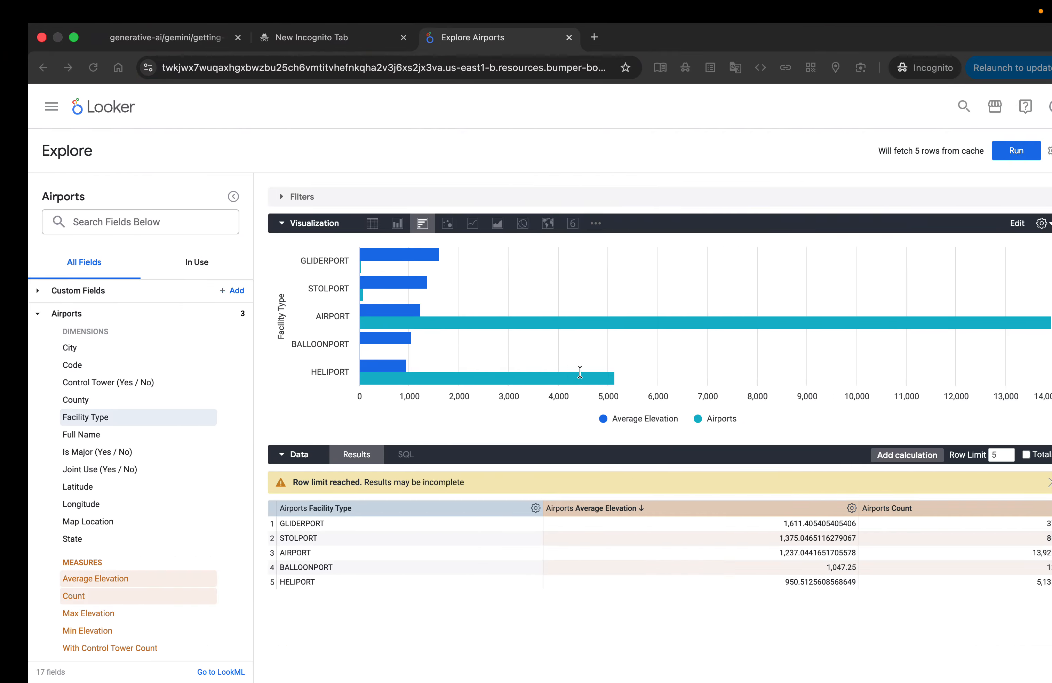
left_click(255, 457)
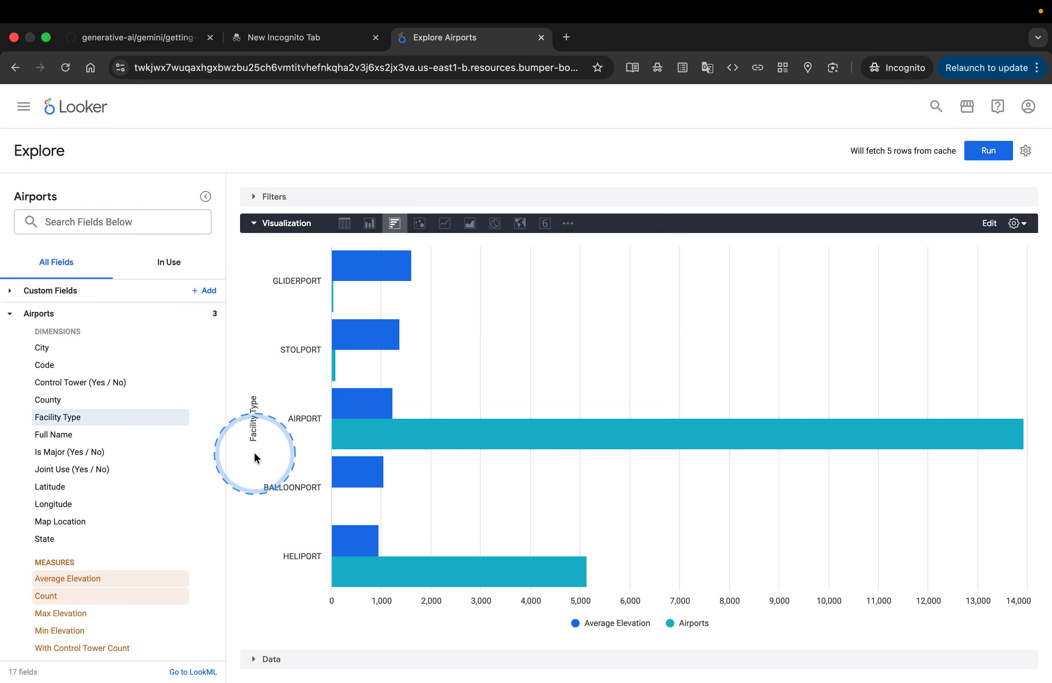
mouse_move(376, 445)
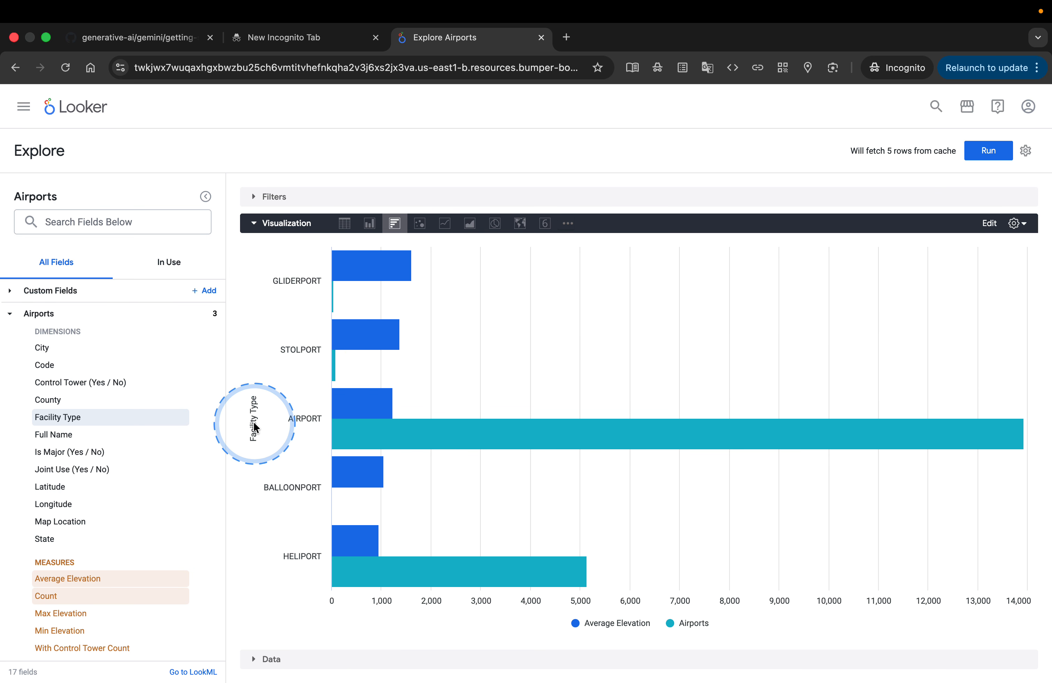
mouse_move(387, 330)
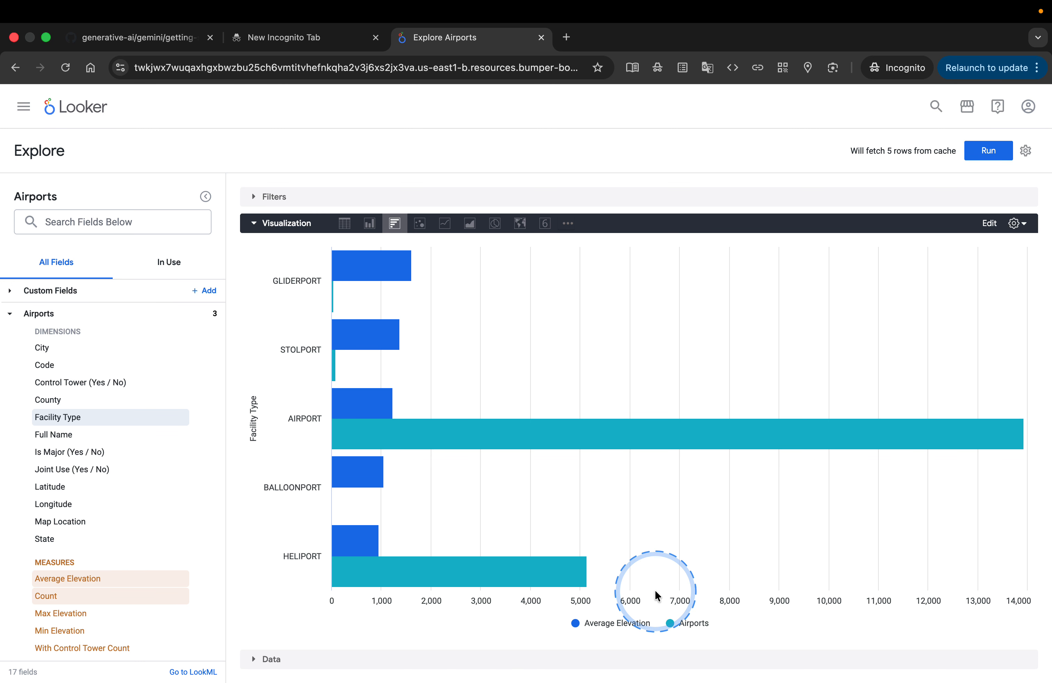
left_click(989, 224)
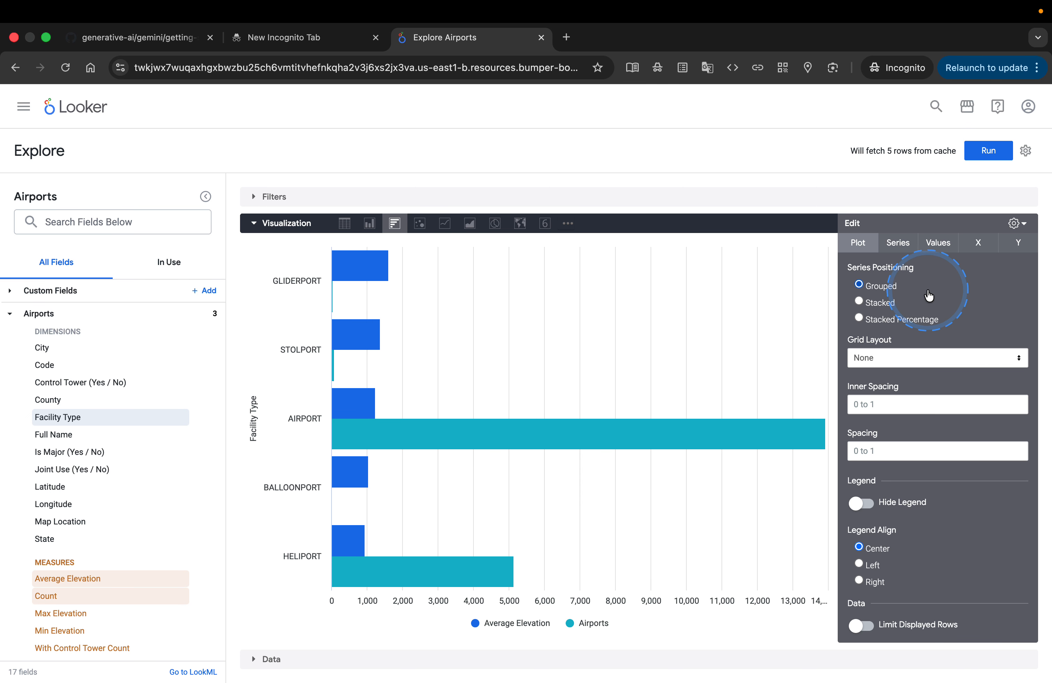
Try the Stacked and Stacked Percentage series positioning on the bar chart and return it to Grouped
left_click(881, 305)
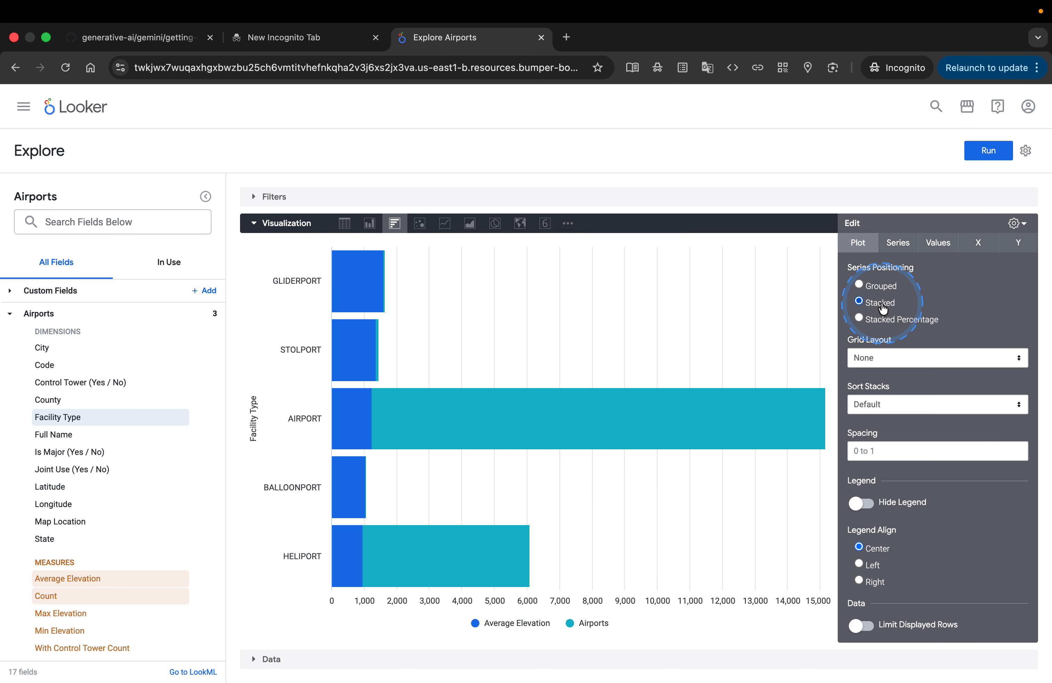
left_click(896, 326)
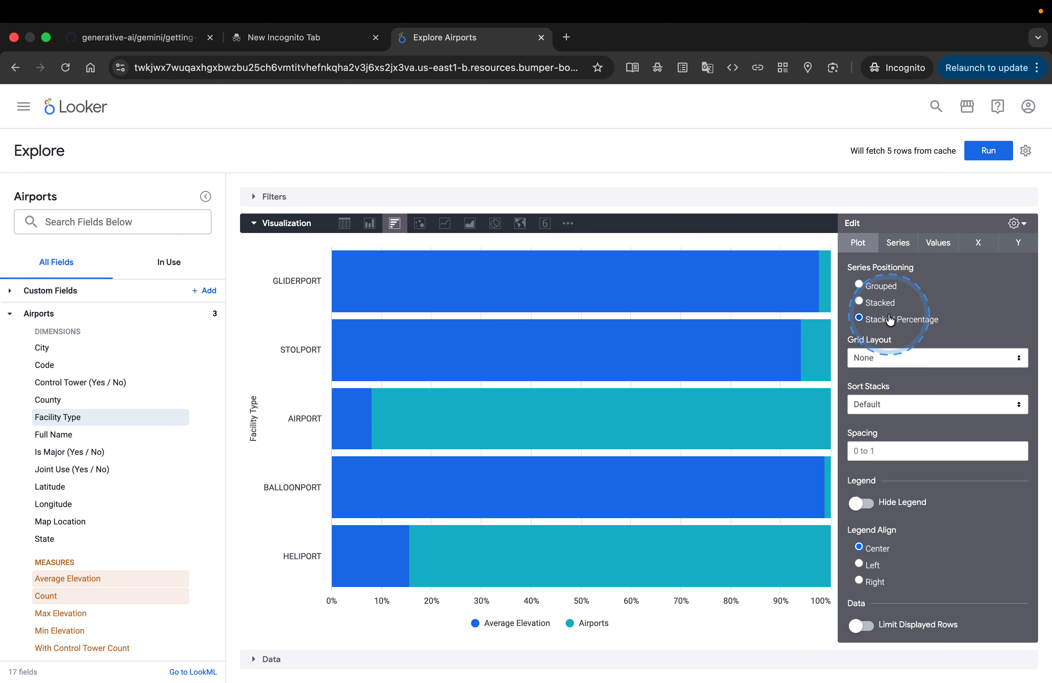
left_click(865, 285)
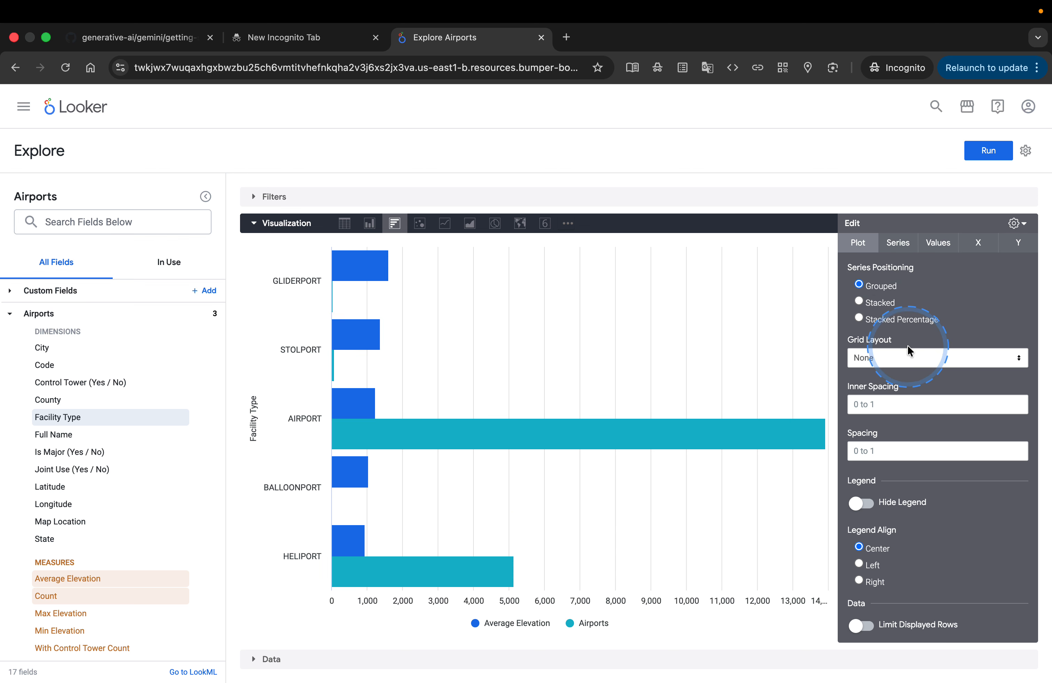
Try the By Row grid layout for the bar chart and set the layout back to None
left_click(912, 357)
left_click(904, 373)
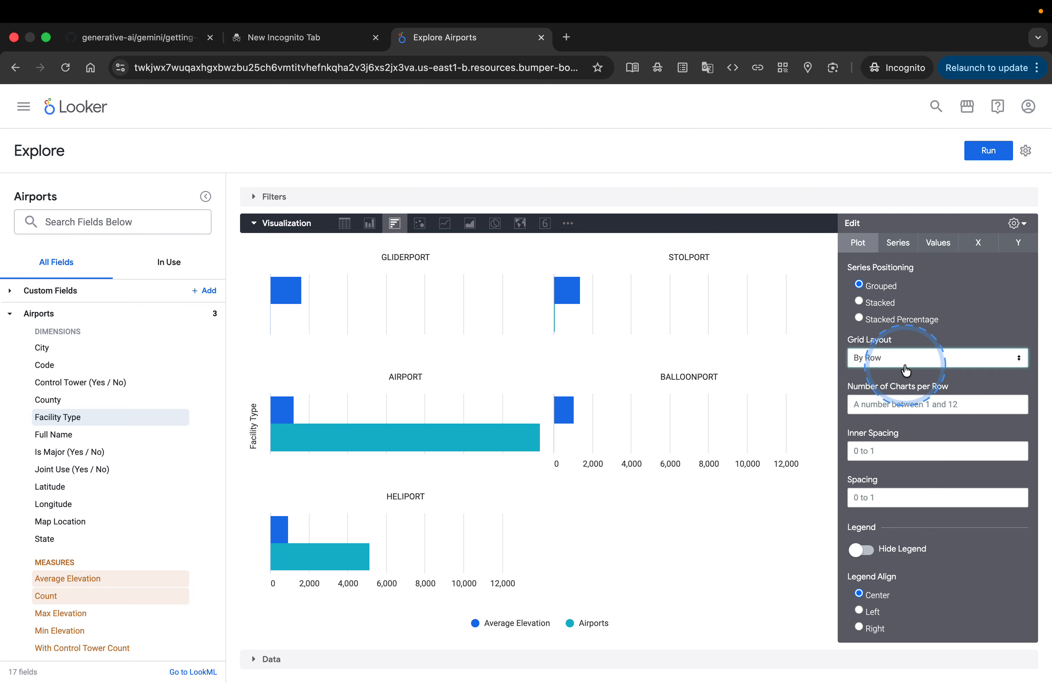
left_click(894, 363)
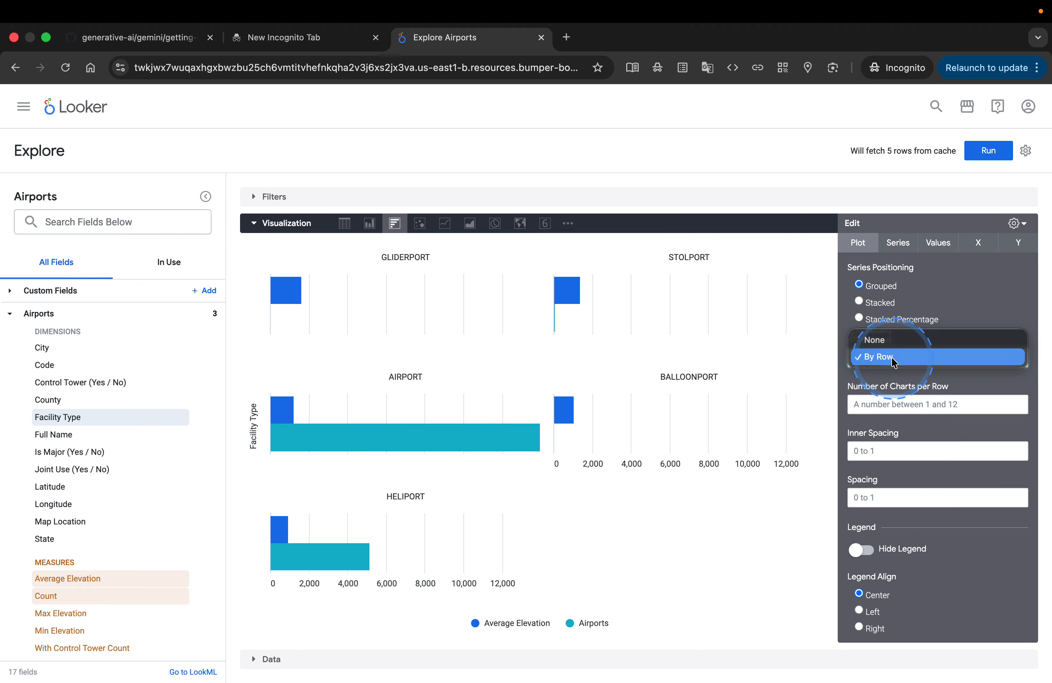
left_click(882, 339)
left_click(898, 397)
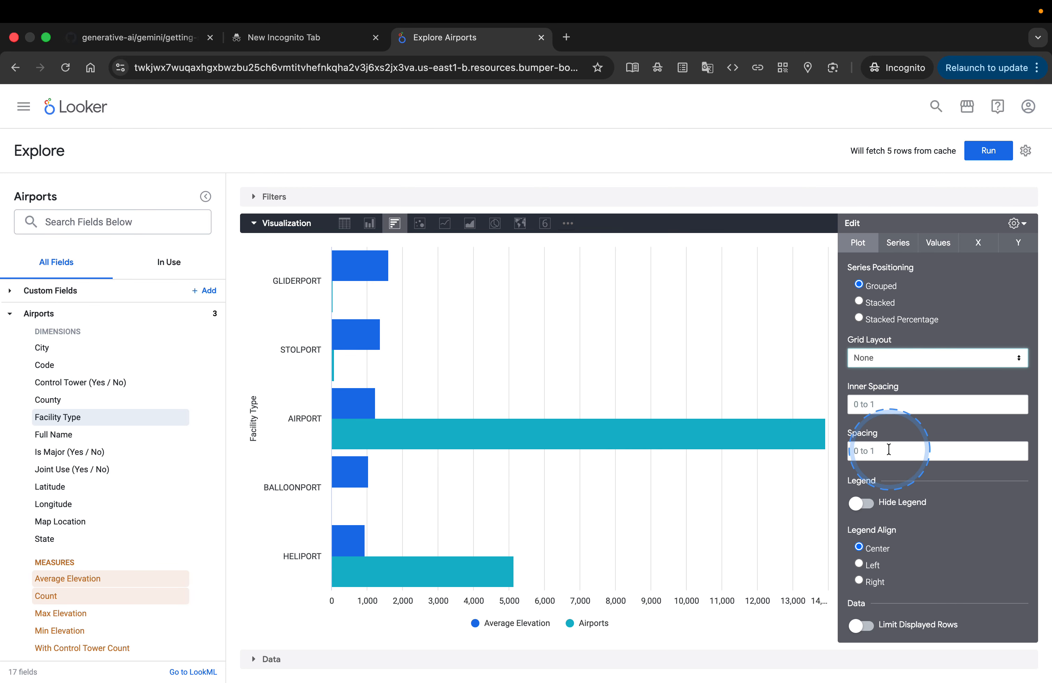
Try hiding the bar chart's legend and turn the legend back on
scroll(889, 451, "down", 1)
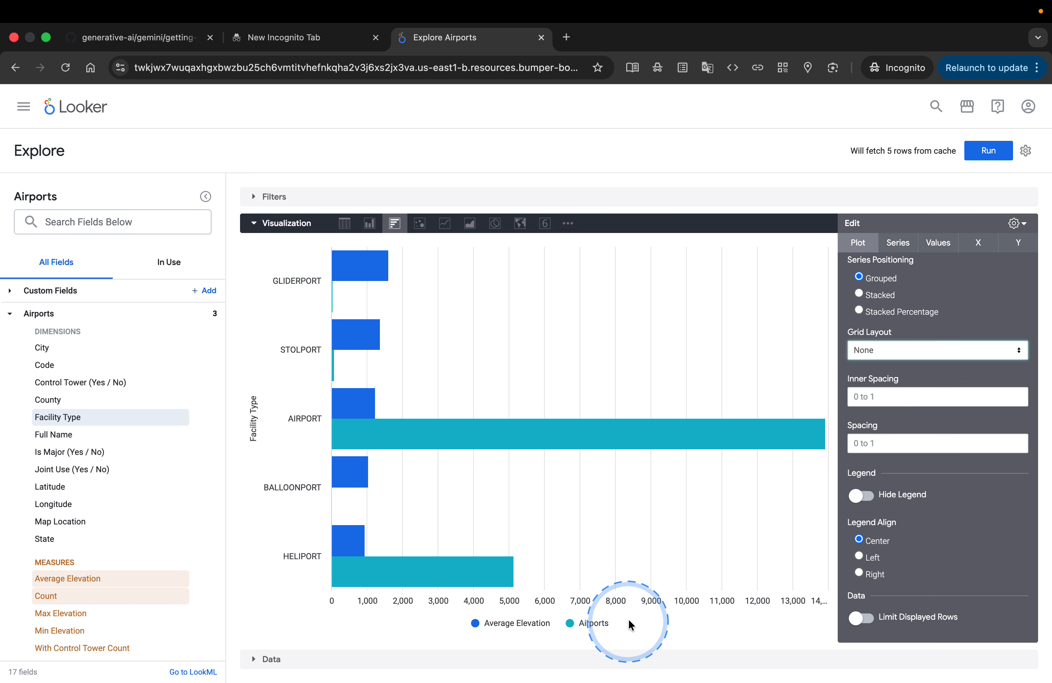
left_click(863, 496)
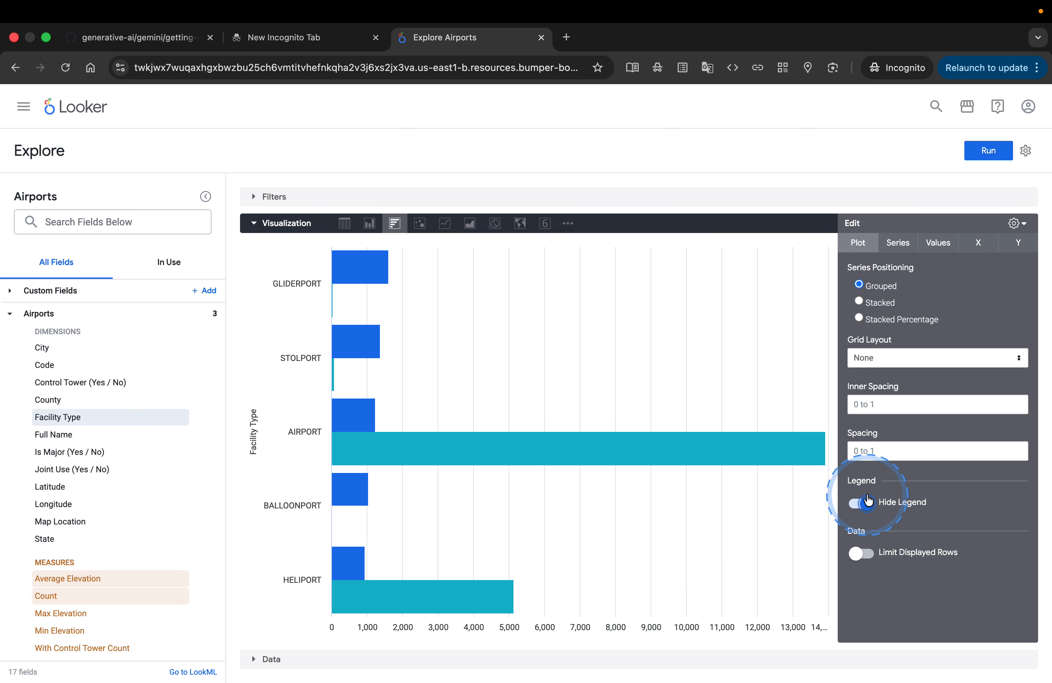
left_click(865, 502)
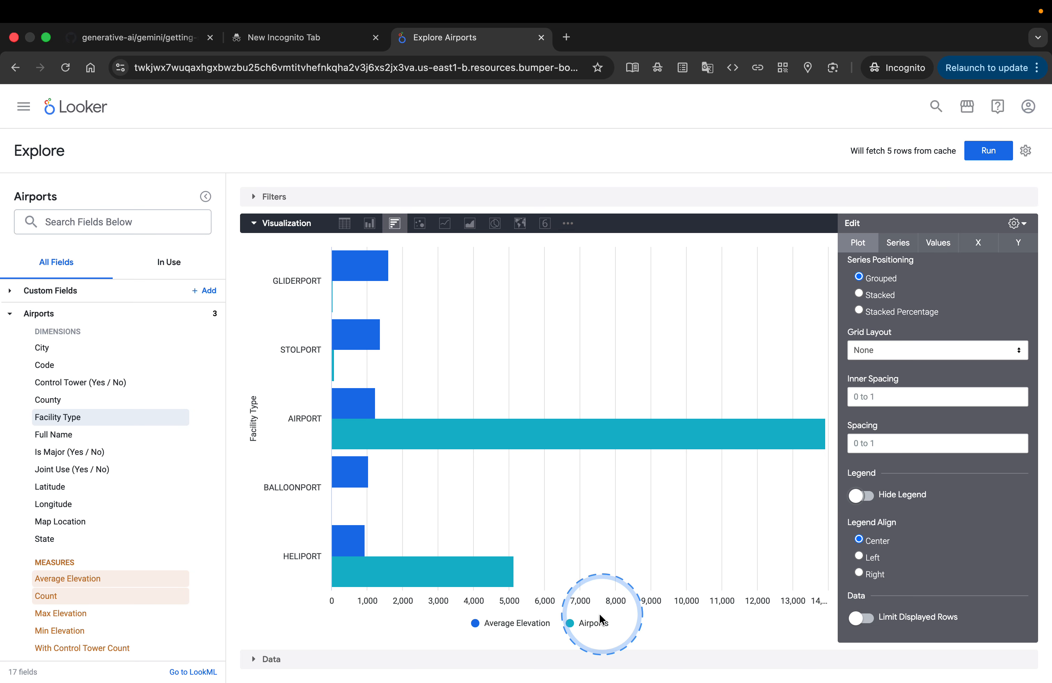
Try the Left and Right legend alignments on the bar chart and return the legend to Center
left_click(861, 557)
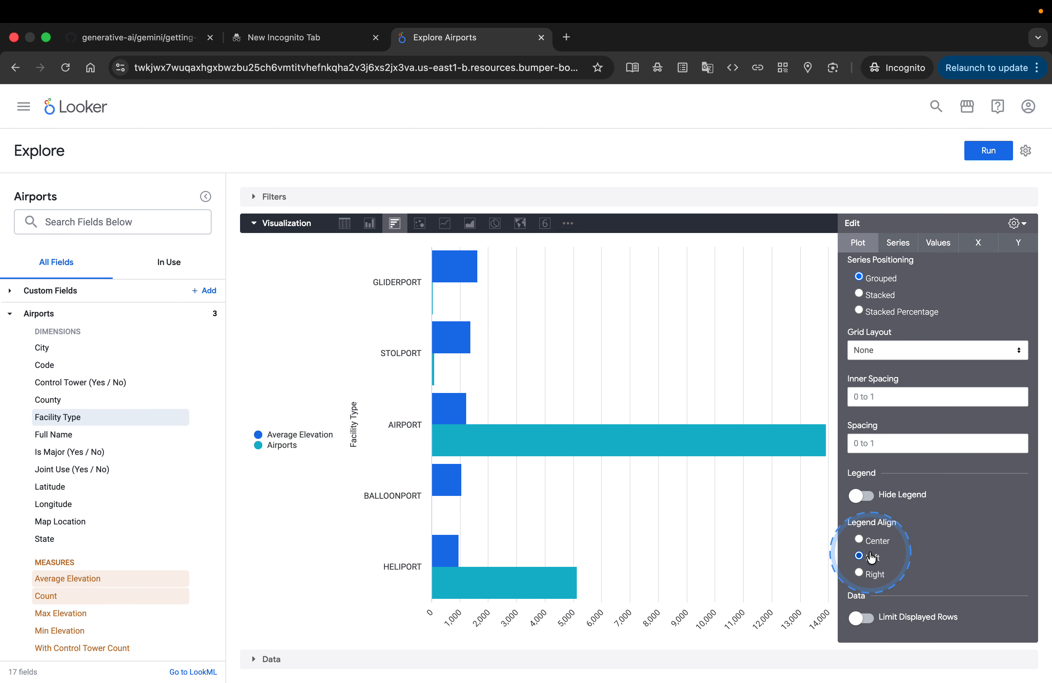
left_click(873, 575)
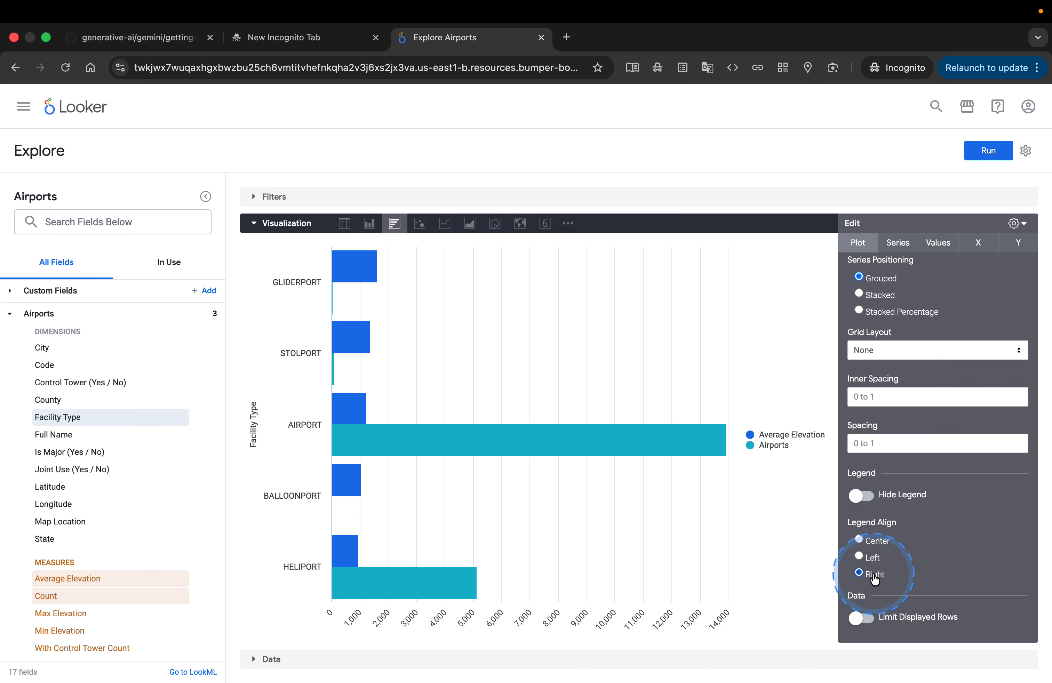
left_click(870, 541)
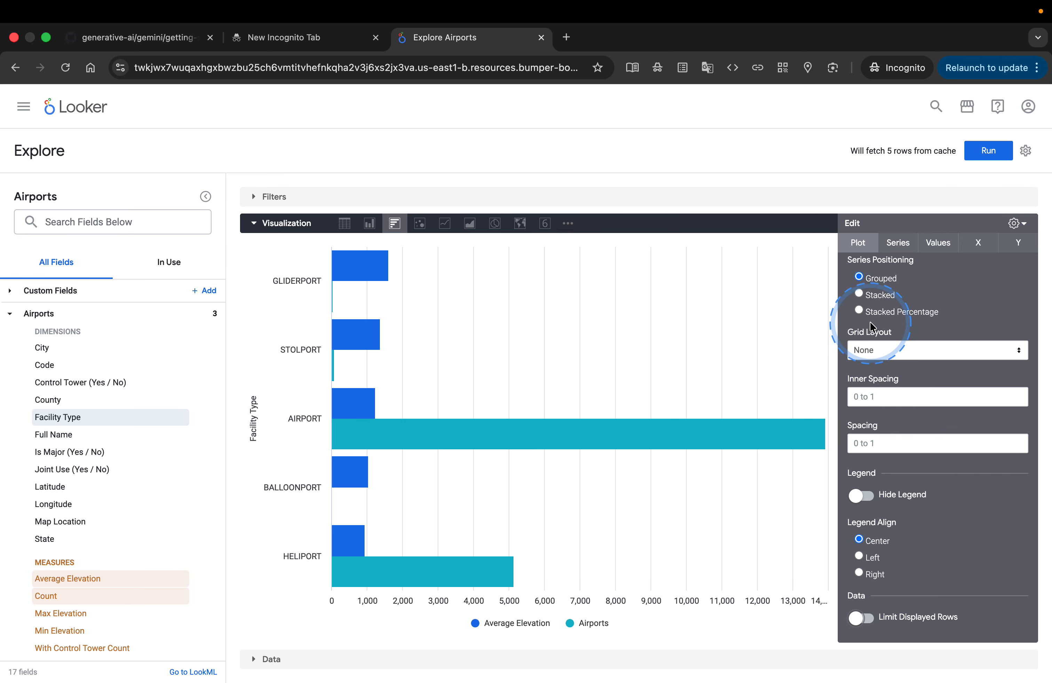
In the chart's series customizations, change the Average Elevation series color to green from the palette
left_click(899, 243)
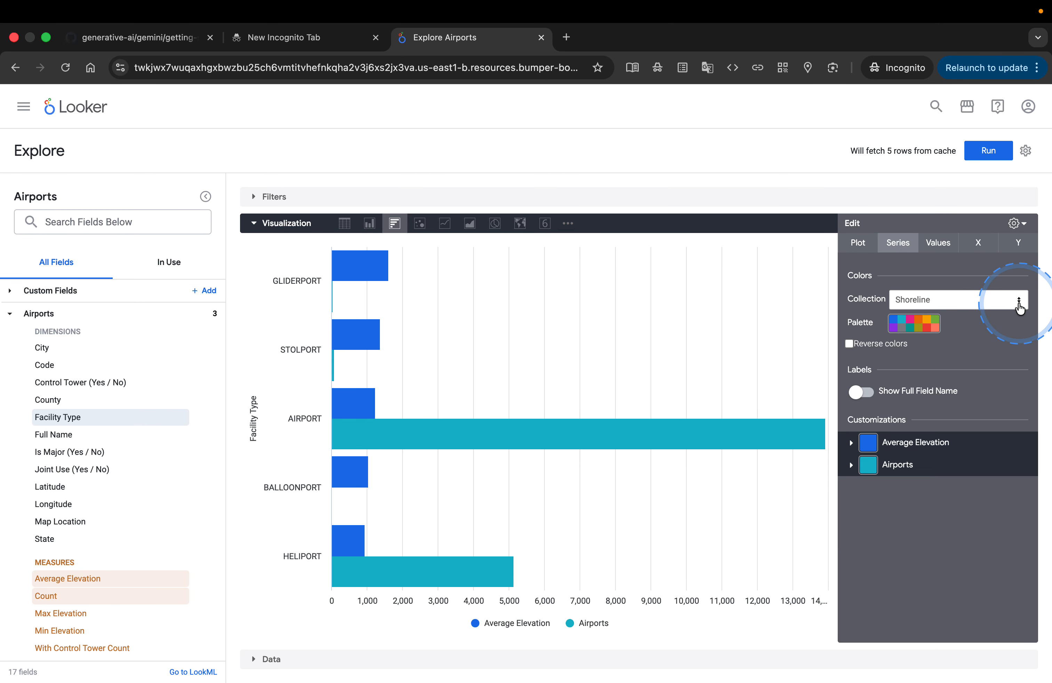
left_click(851, 446)
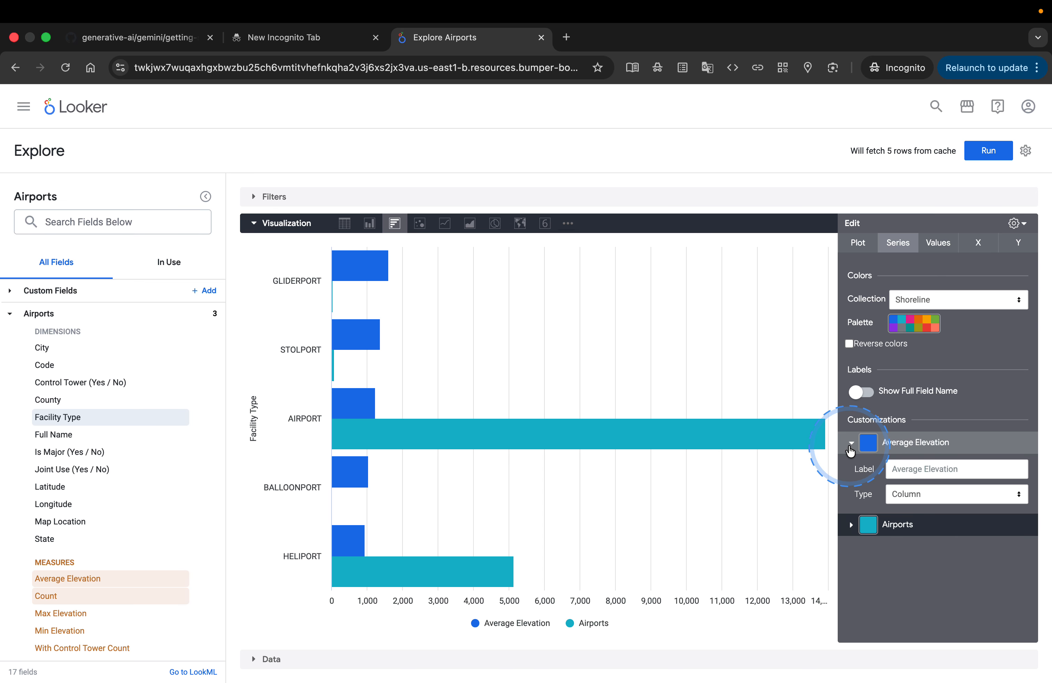
left_click(851, 446)
left_click(851, 446)
left_click(870, 445)
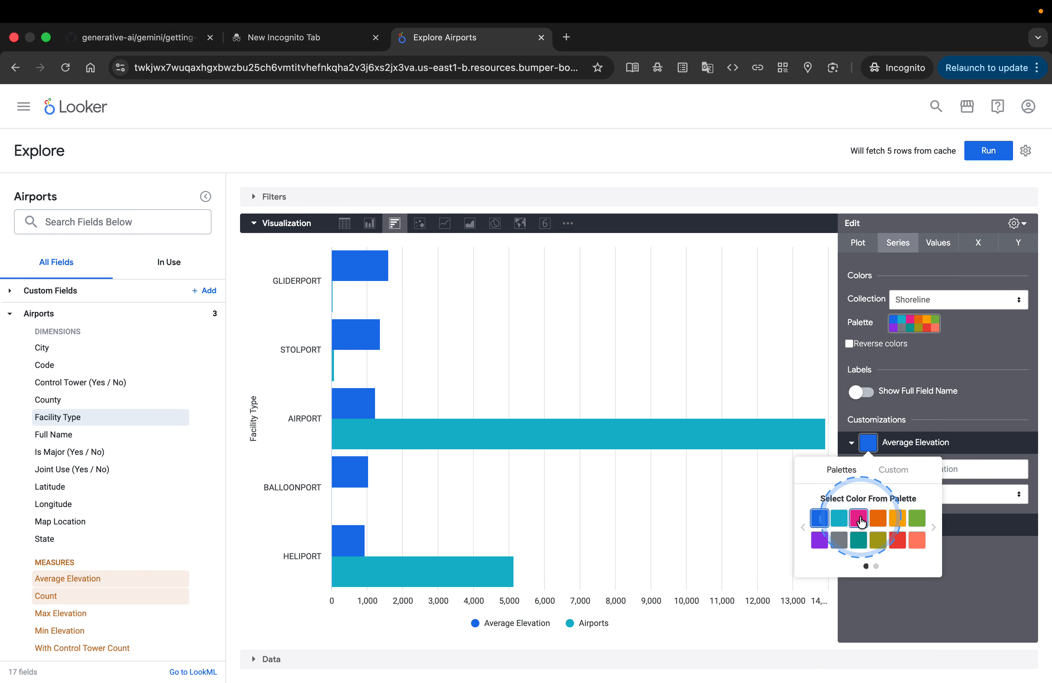
left_click(916, 519)
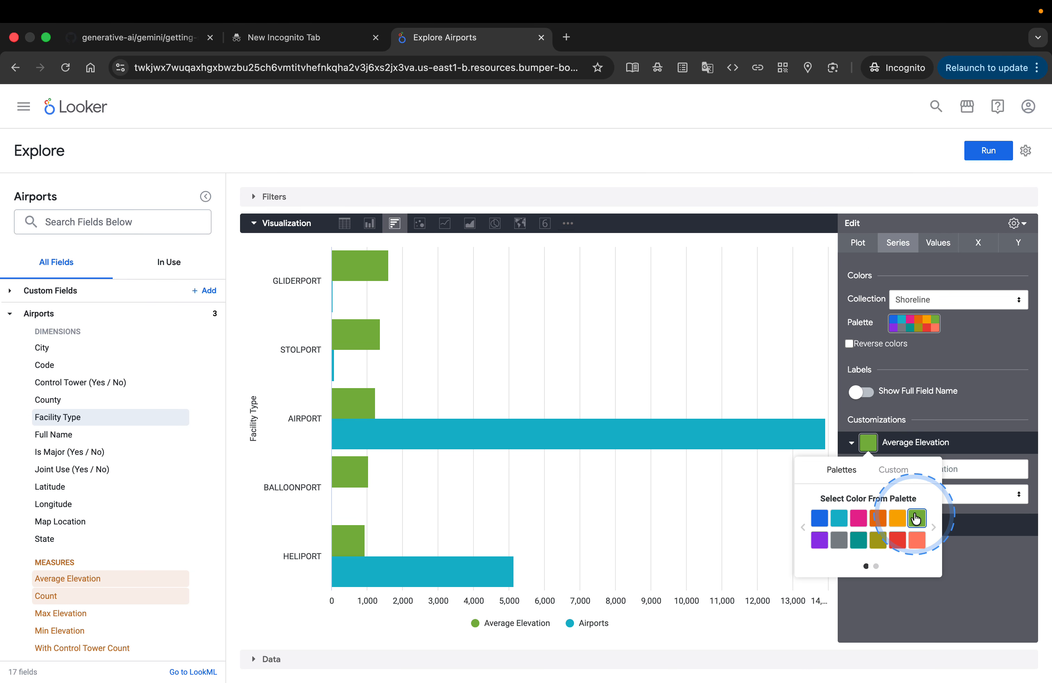
left_click(879, 540)
left_click(916, 518)
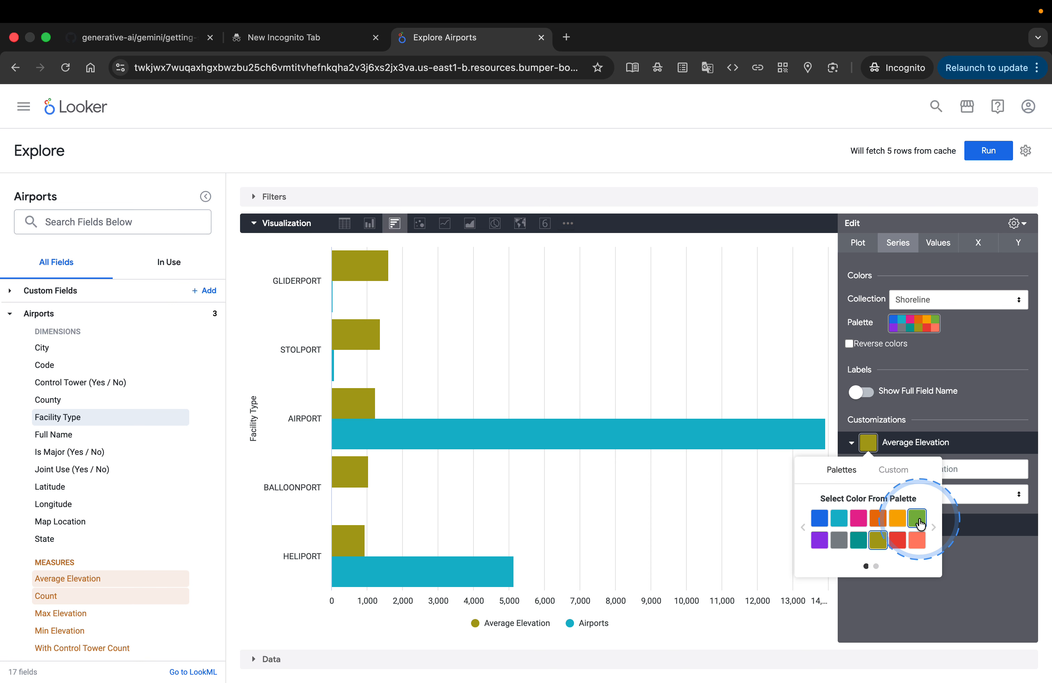
Expand the Airports series customization and change its color to dark teal from the palette
left_click(961, 525)
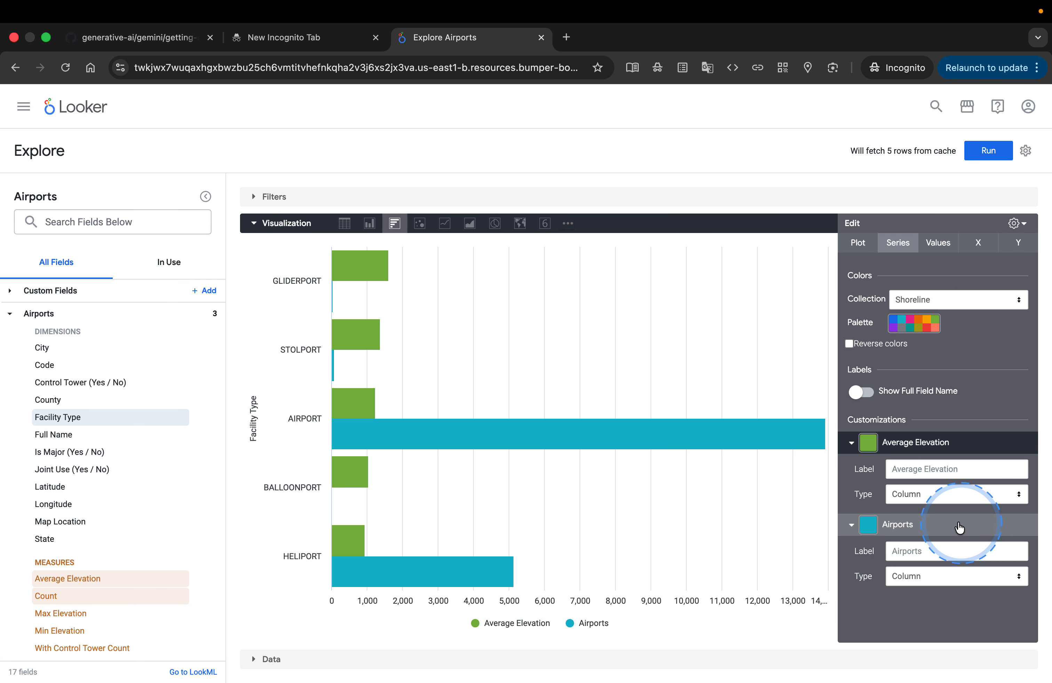
left_click(872, 529)
left_click(882, 623)
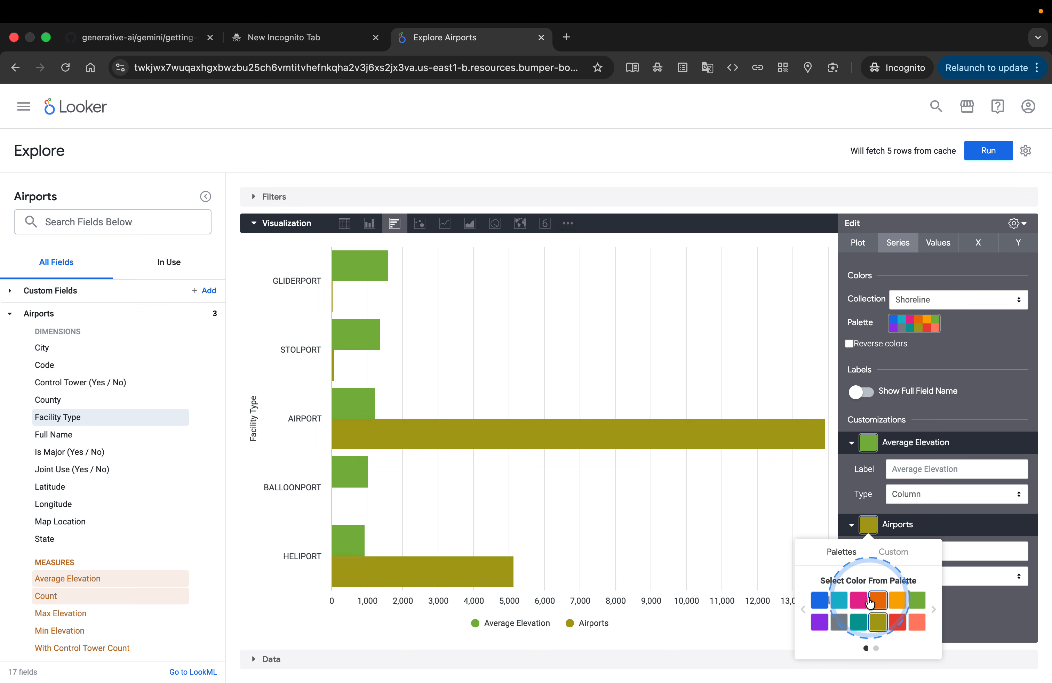
left_click(857, 625)
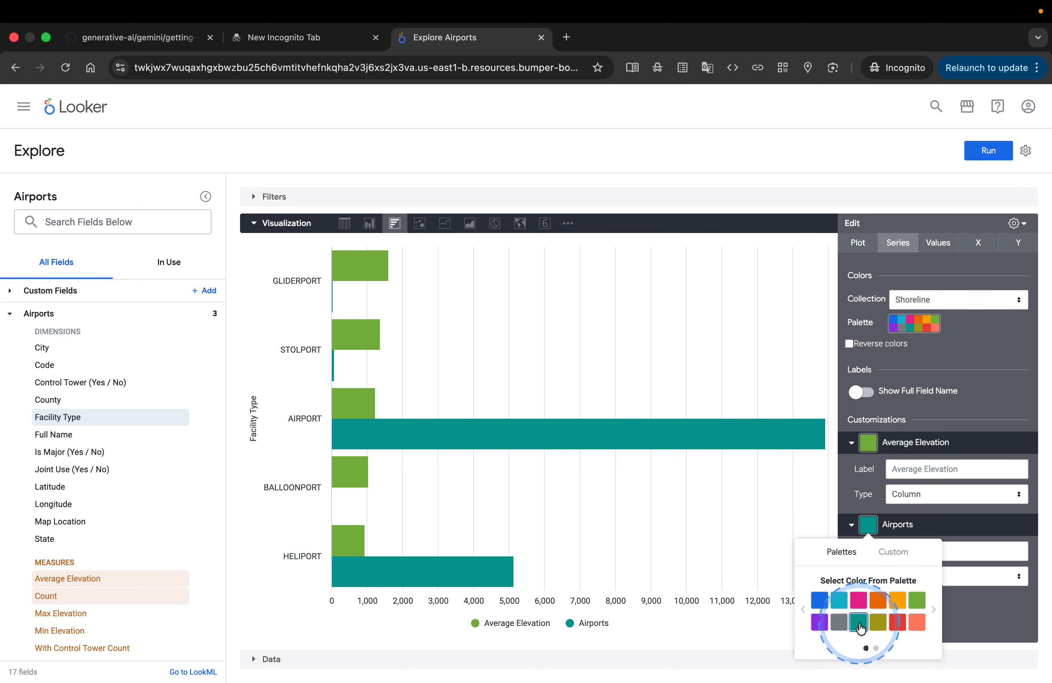
left_click(868, 526)
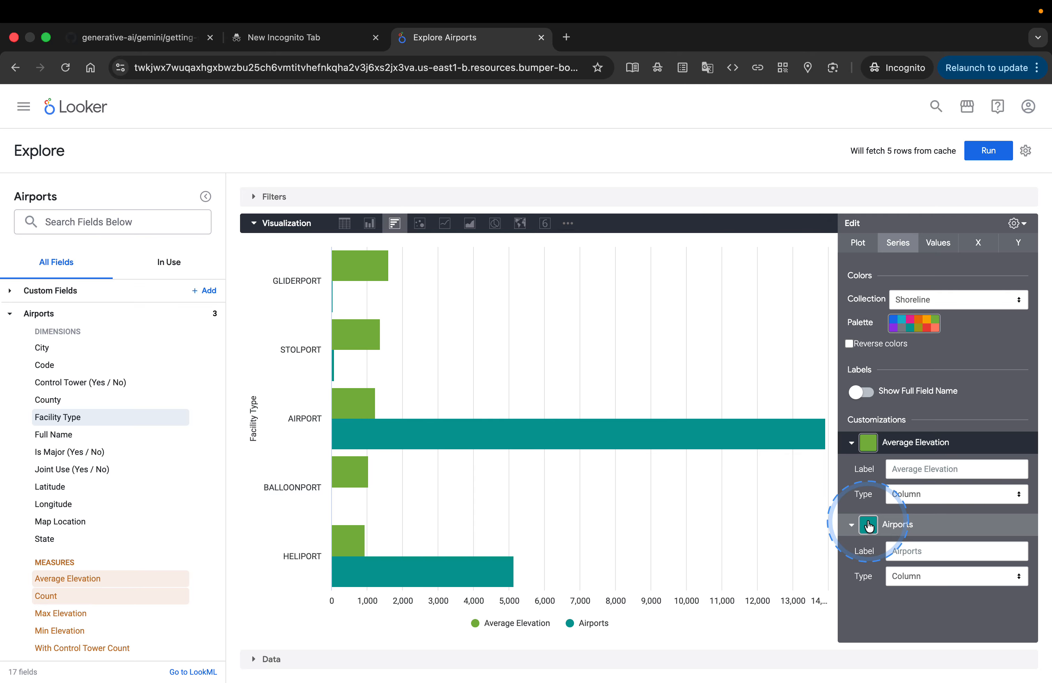
Try the Line type for the Average Elevation series and set it back to Column
left_click(995, 493)
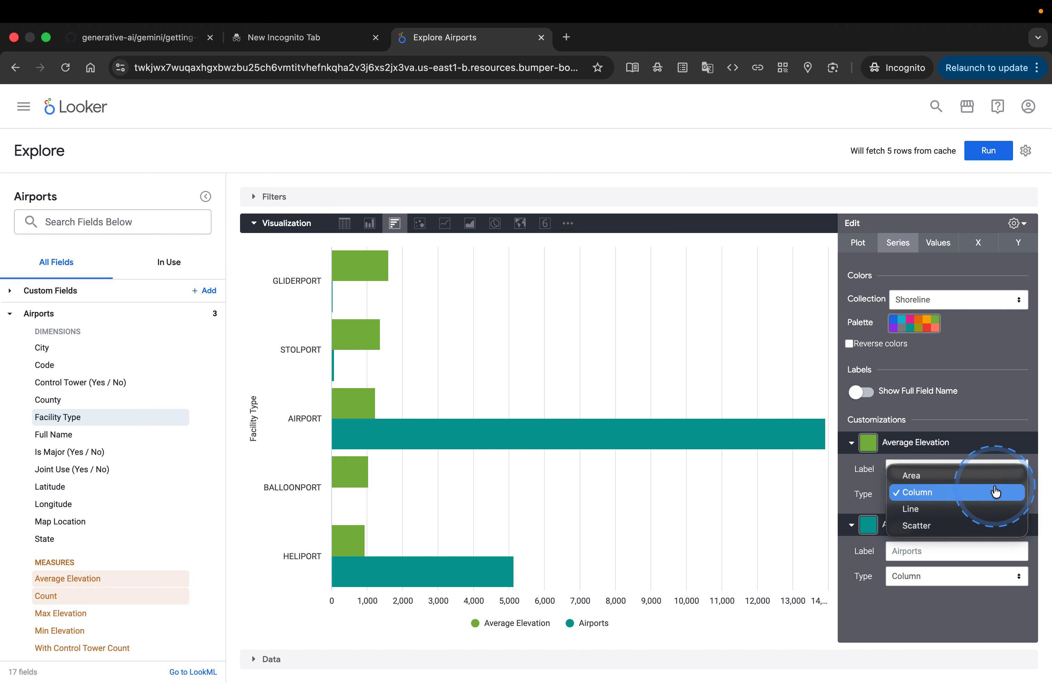
left_click(972, 506)
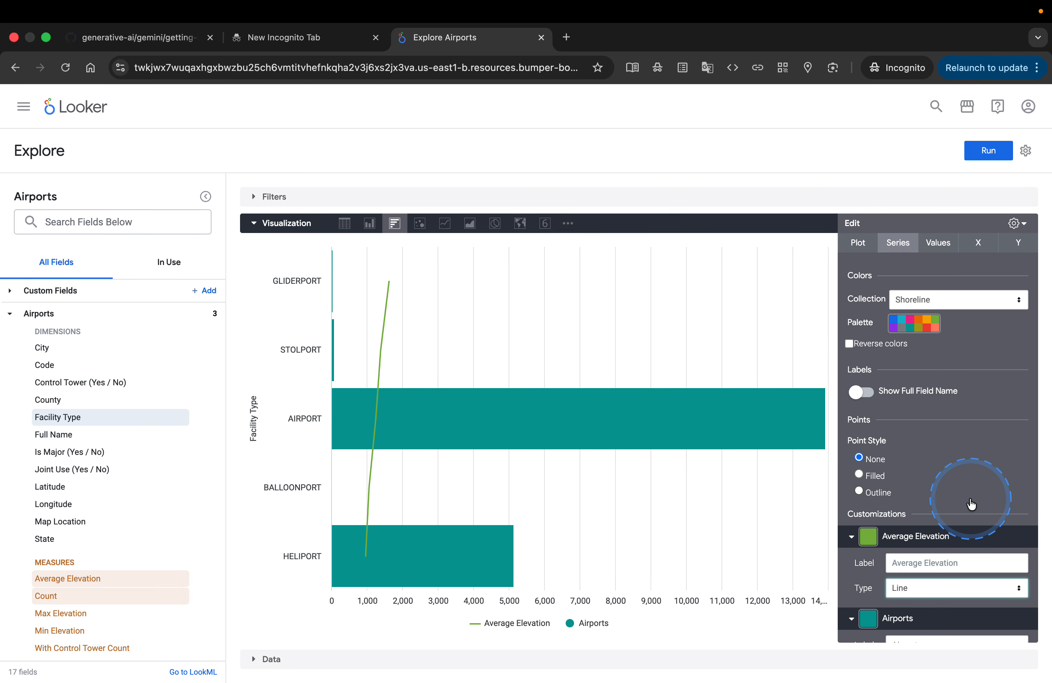
left_click(980, 589)
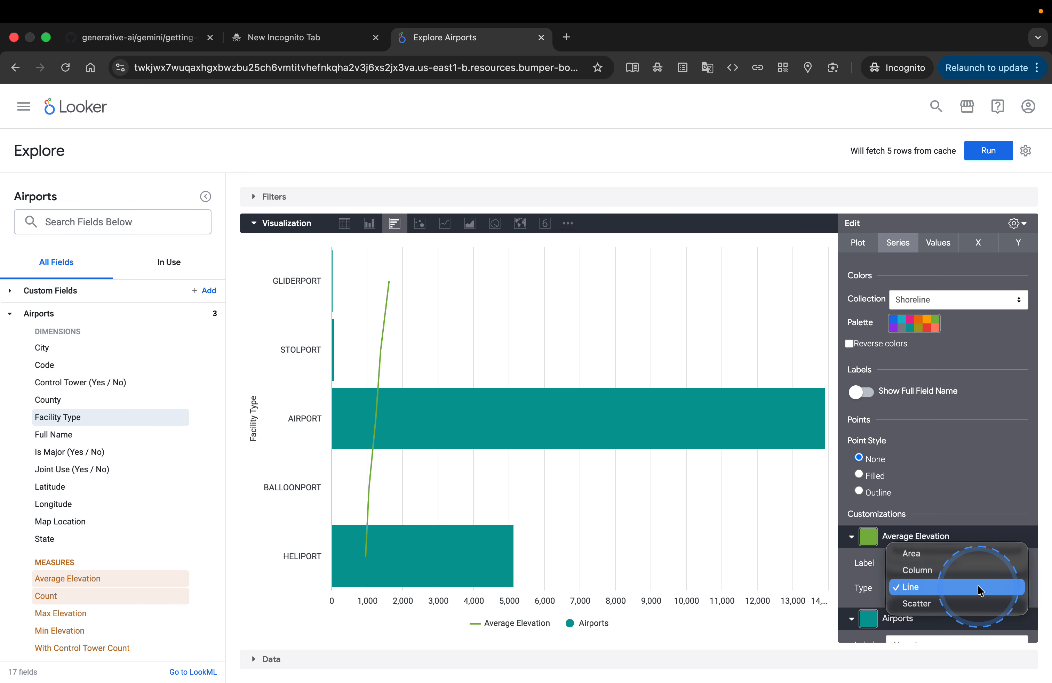
left_click(964, 572)
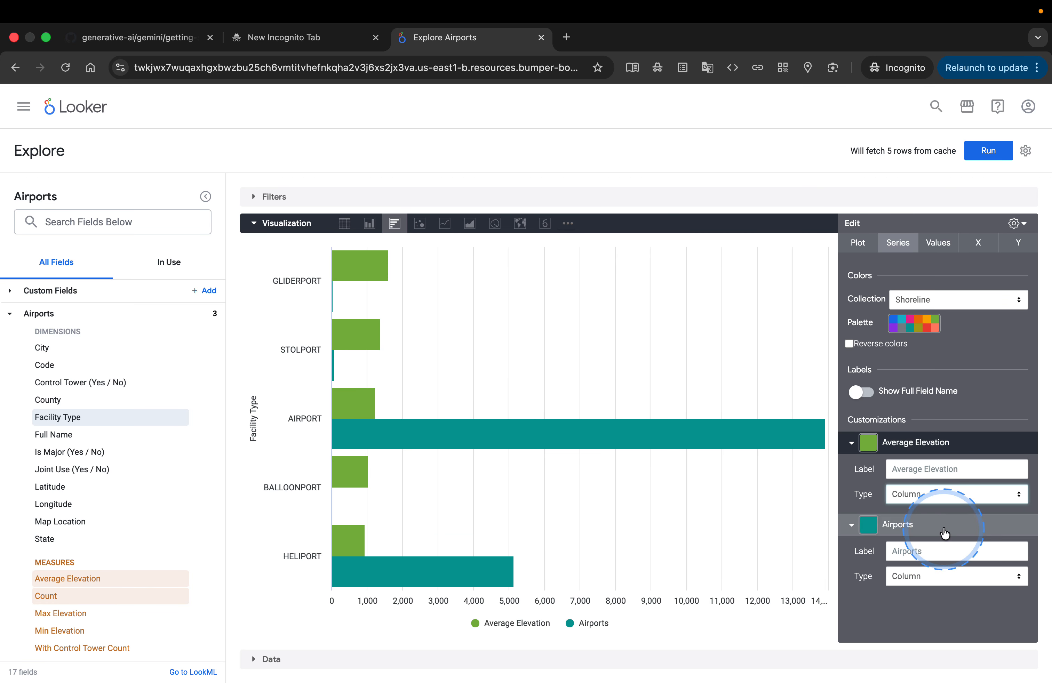
Try the Scatter type for the Average Elevation series, restore Column, and close the visualization's edit settings
left_click(958, 494)
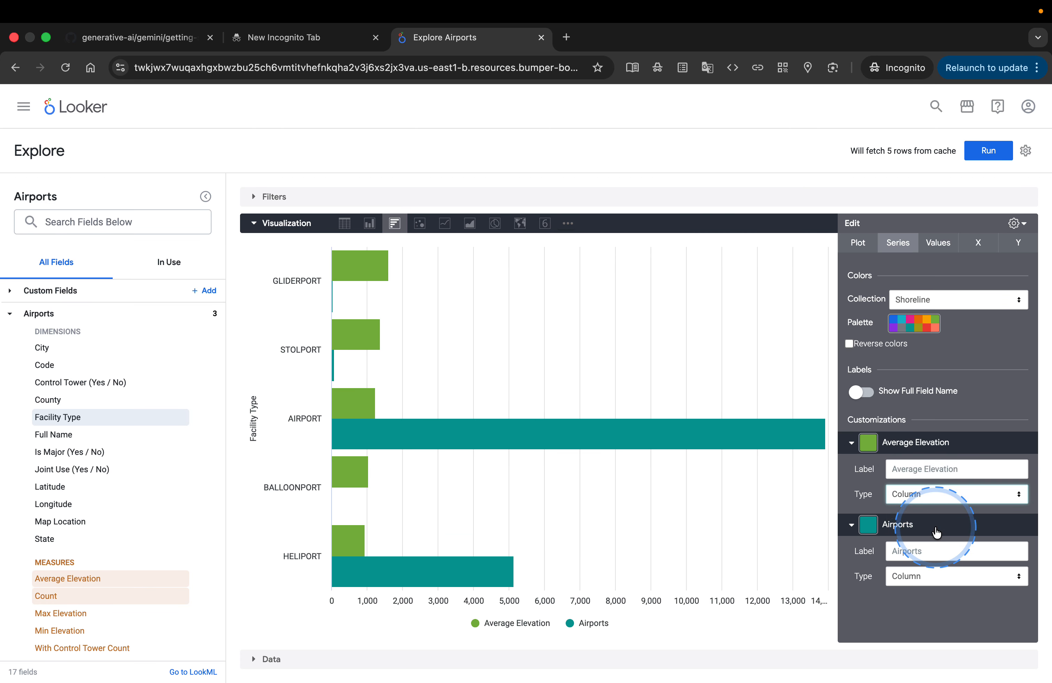
left_click(934, 515)
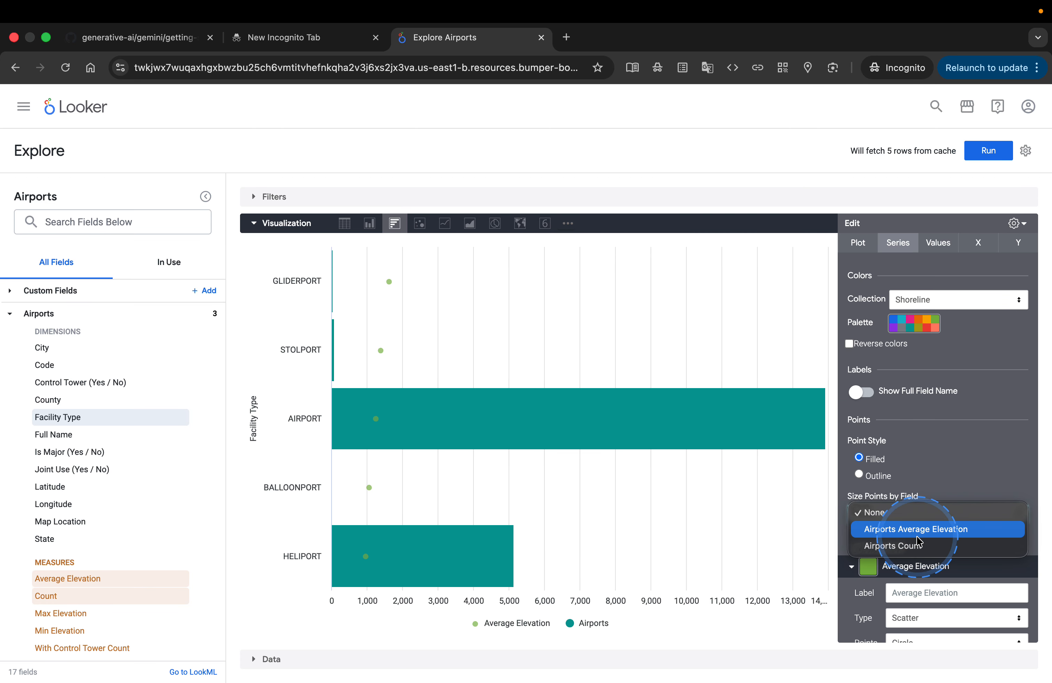
left_click(923, 571)
scroll(915, 528, "down", 2)
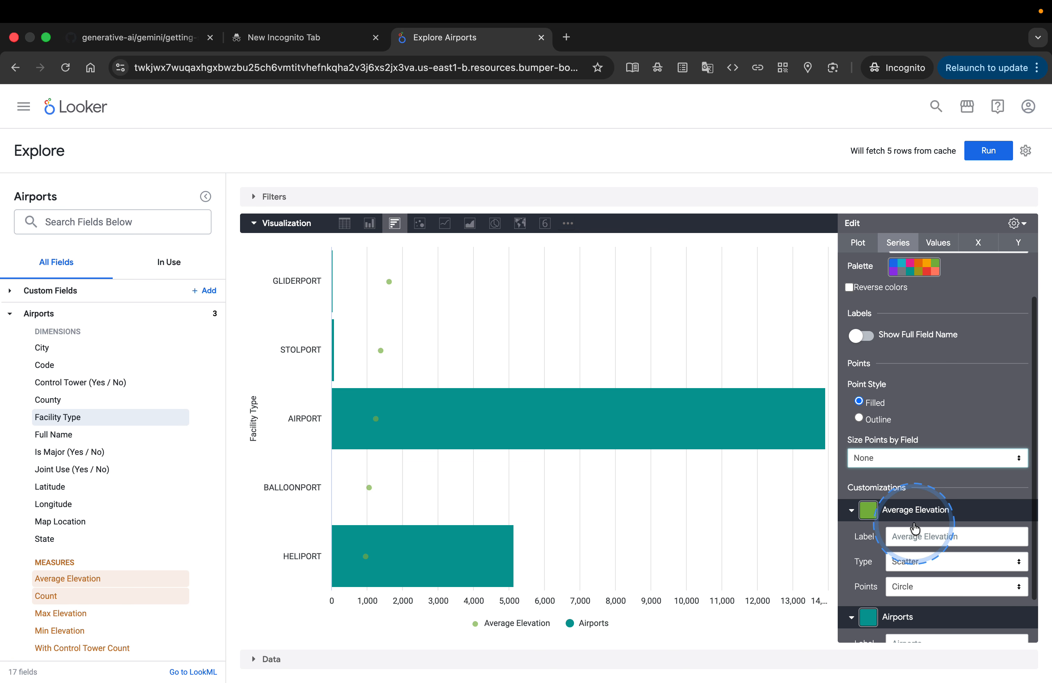
left_click(938, 562)
left_click(926, 529)
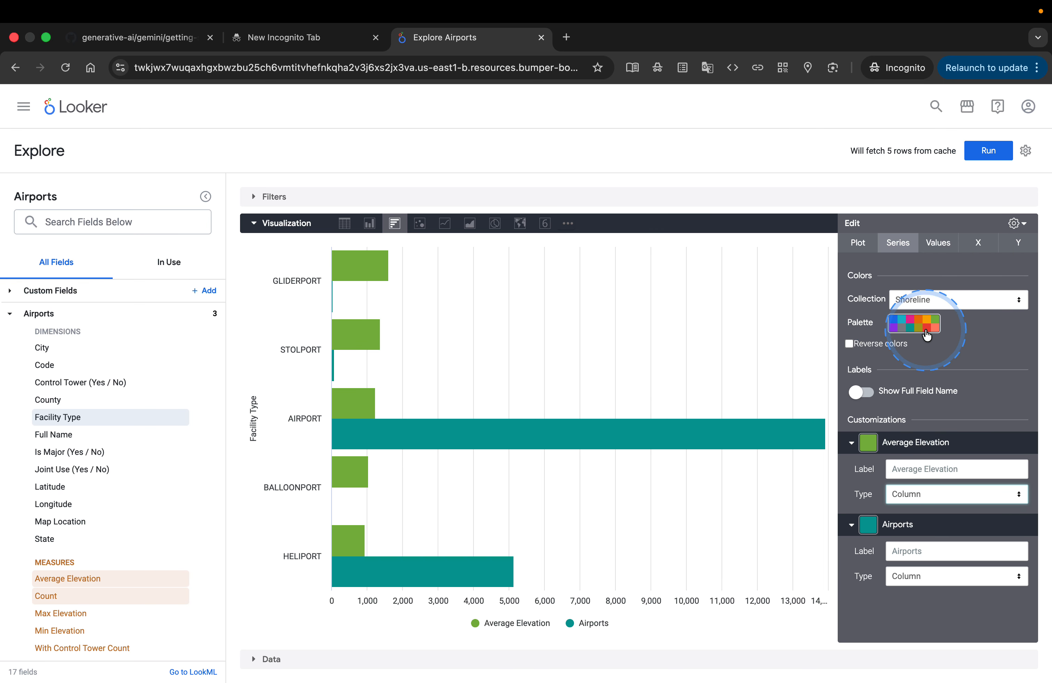
left_click(927, 224)
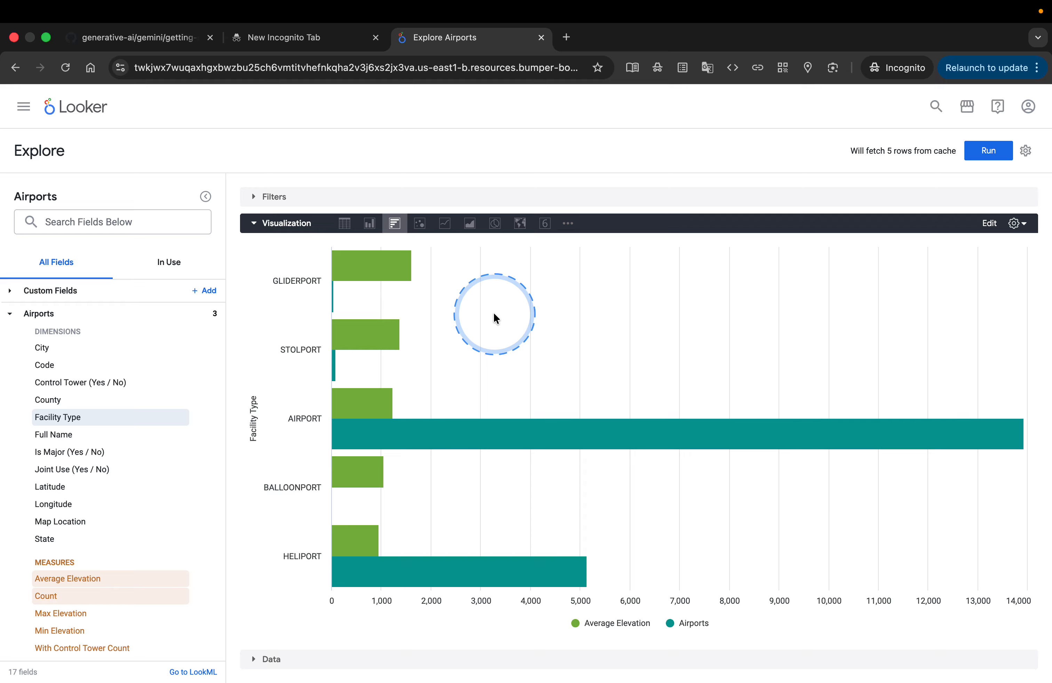
Check the next Task 2 steps in the lab instructions, and enable Value Labels for the bar chart in Looker
key("ctrl+Left")
scroll(507, 424, "down", 1)
scroll(507, 424, "down", 2)
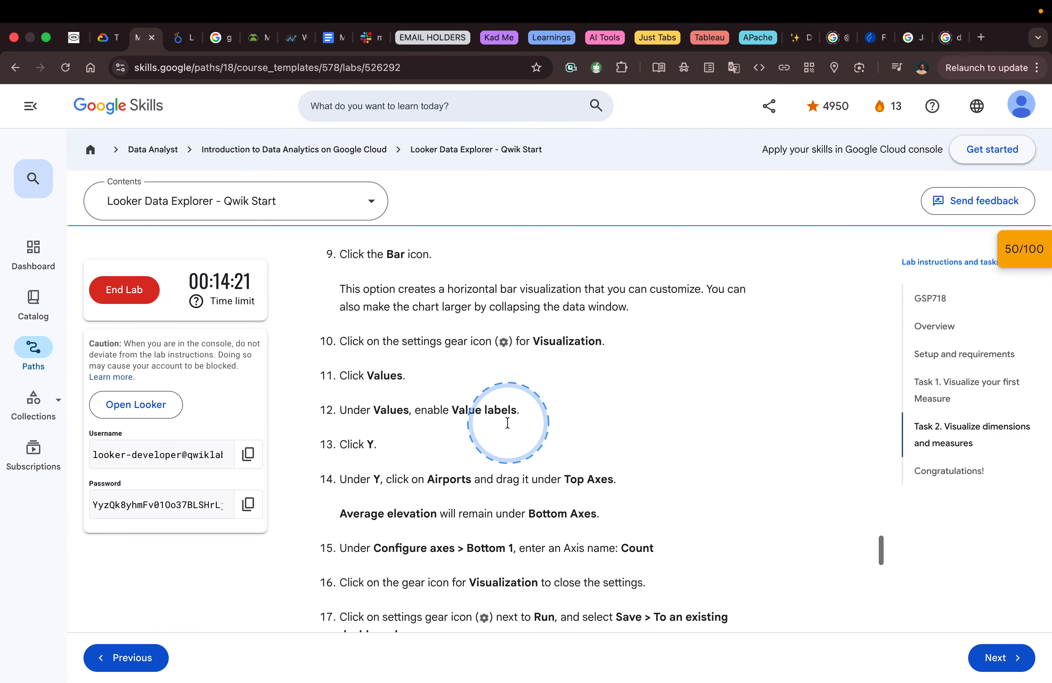
scroll(416, 348, "up", 2)
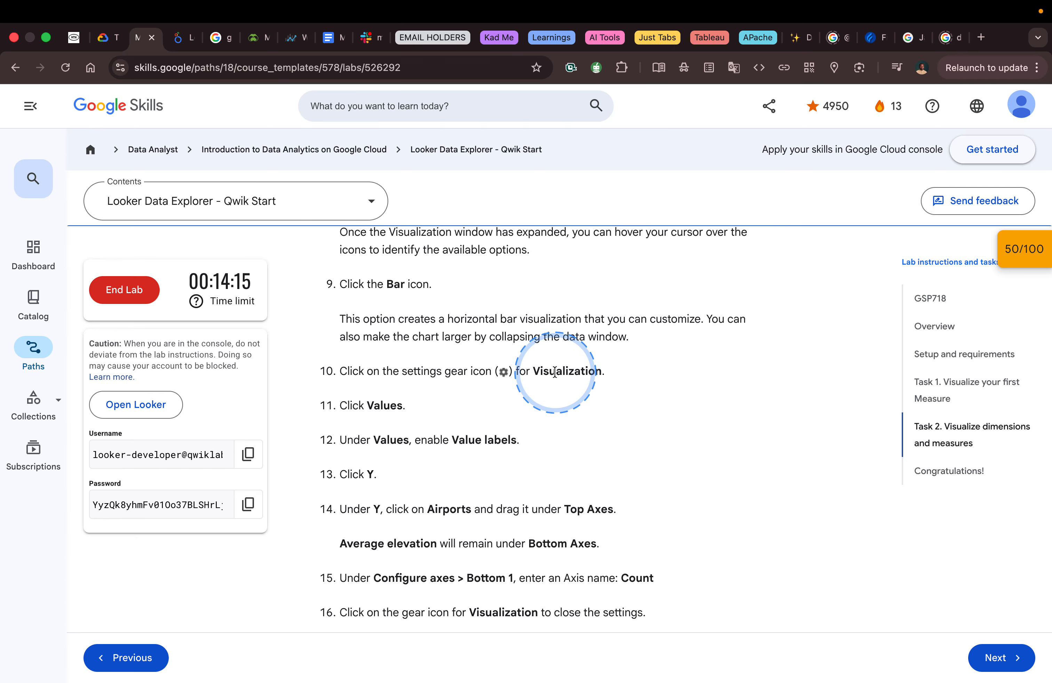
scroll(368, 404, "down", 1)
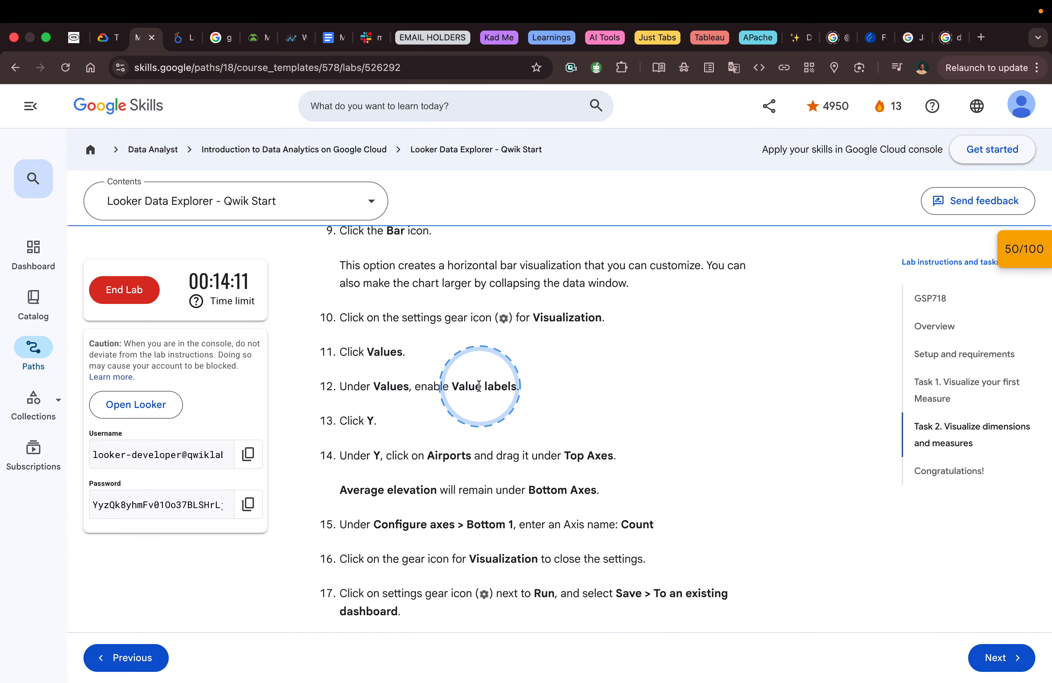
key("ctrl+Right")
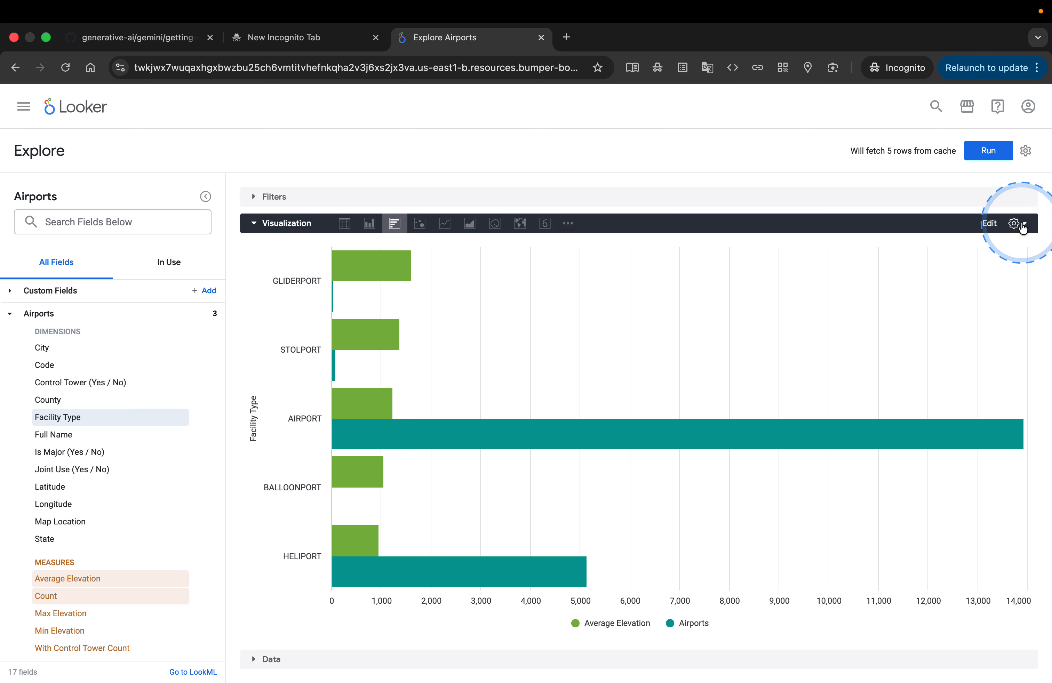
left_click(1013, 223)
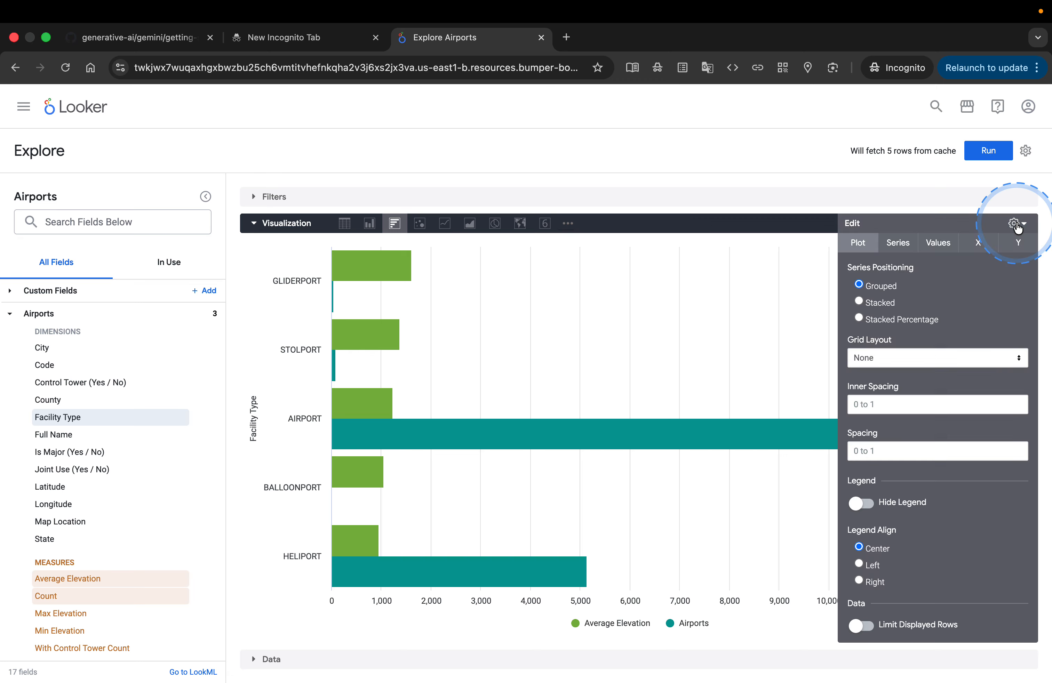
left_click(940, 244)
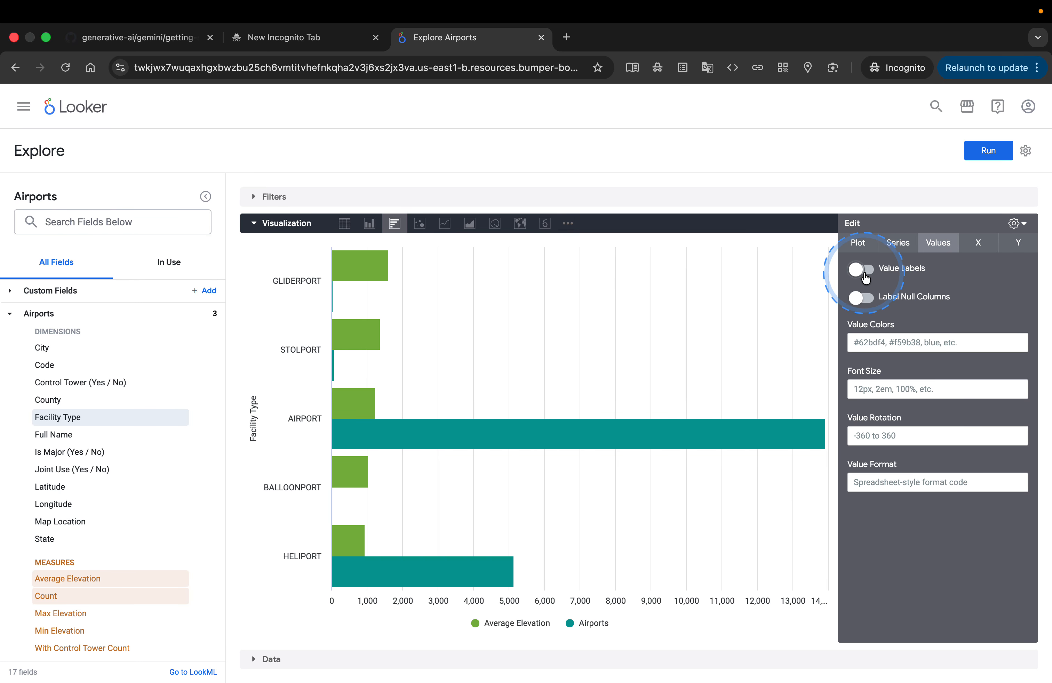
mouse_move(379, 275)
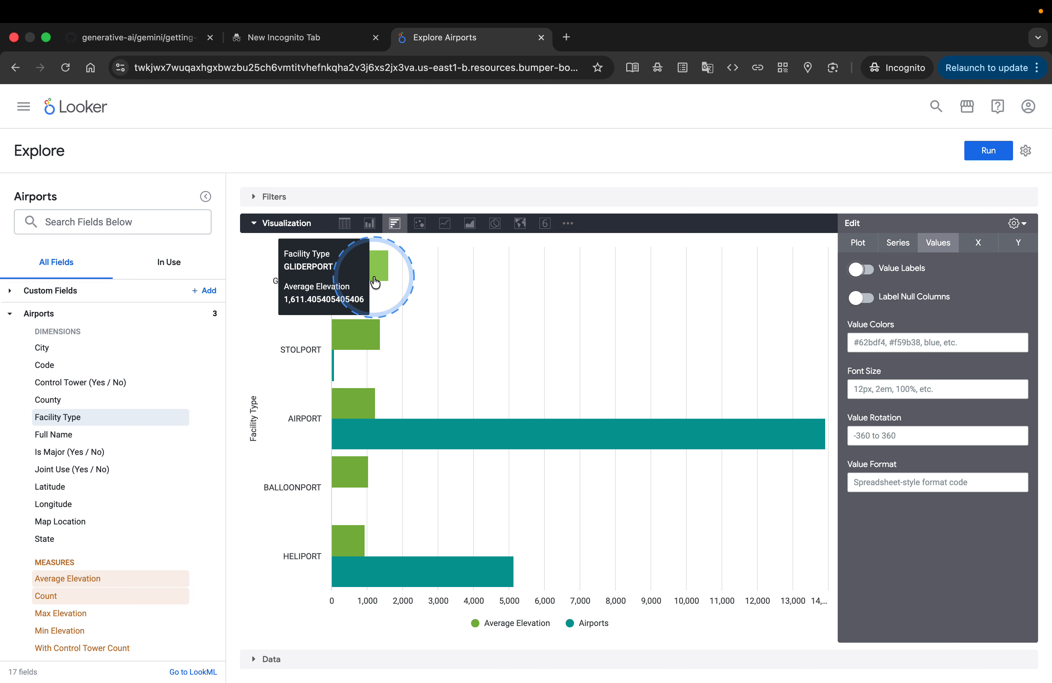
left_click(860, 268)
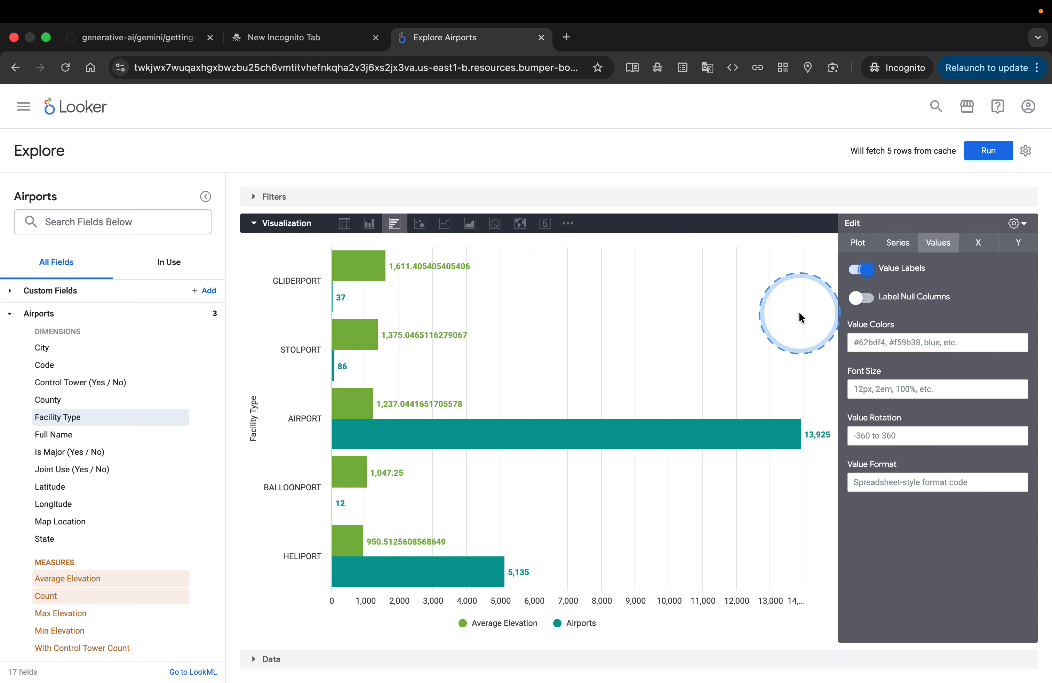
Following the lab instructions, move the Airports series to Top Axes in the chart's Y settings, keeping Average Elevation under Bottom Axes
key("ctrl+Left")
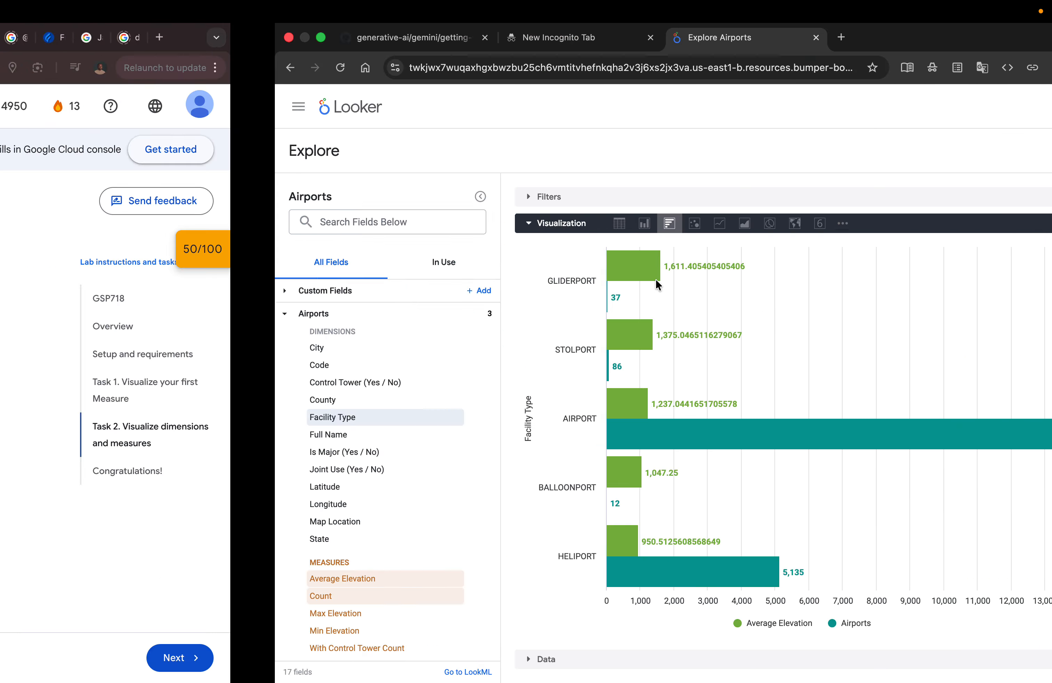
scroll(620, 383, "down", 1)
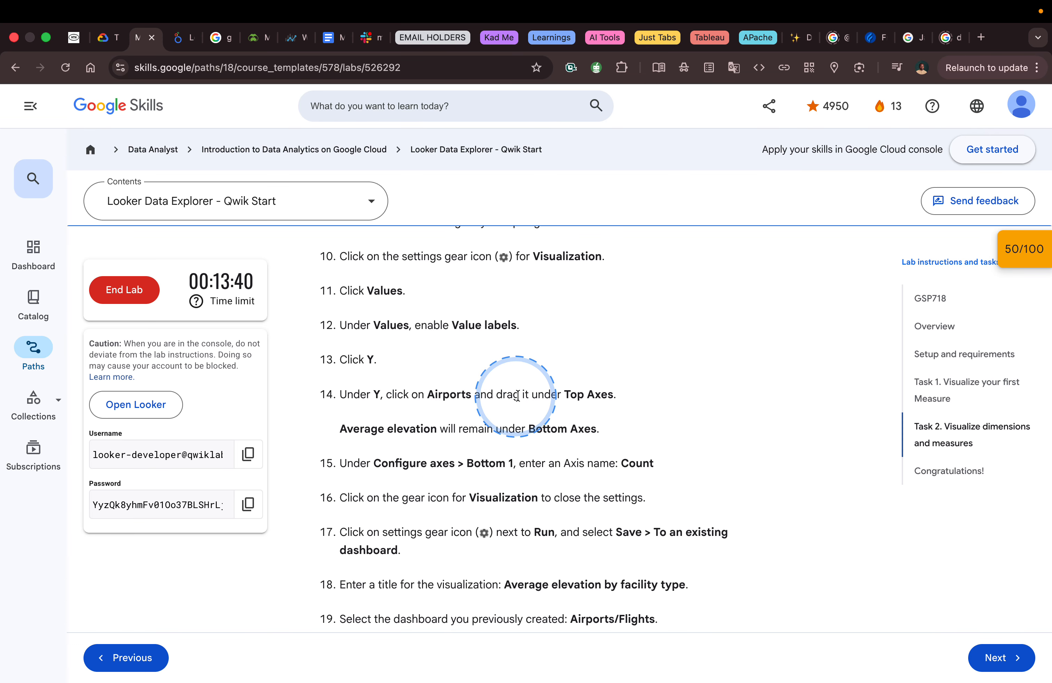
key("ctrl+Right")
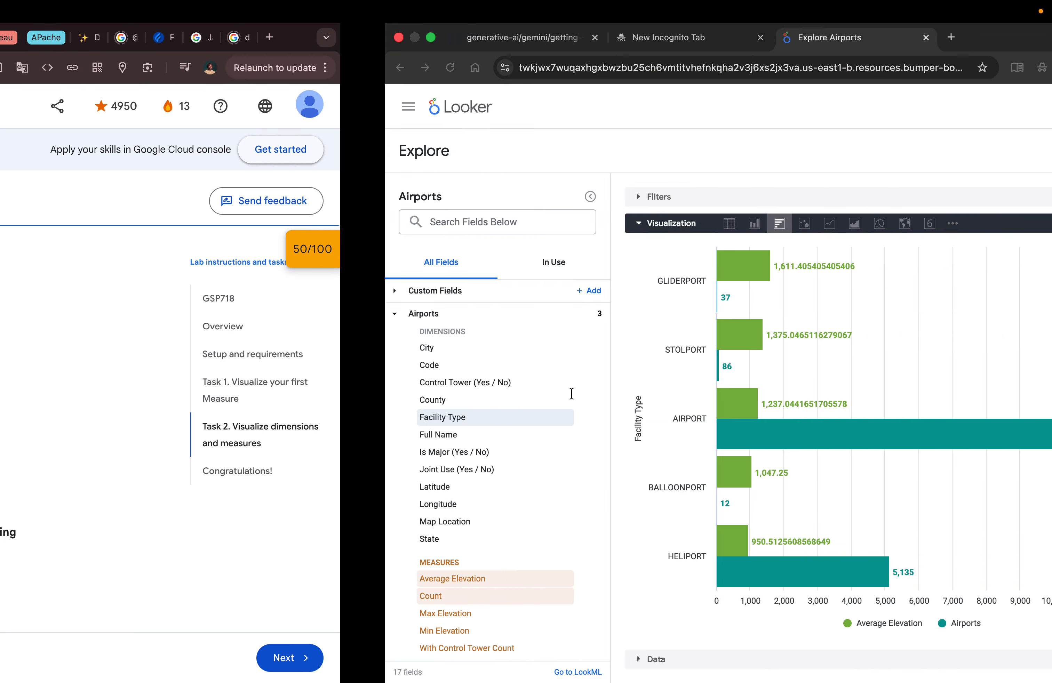
left_click(1018, 243)
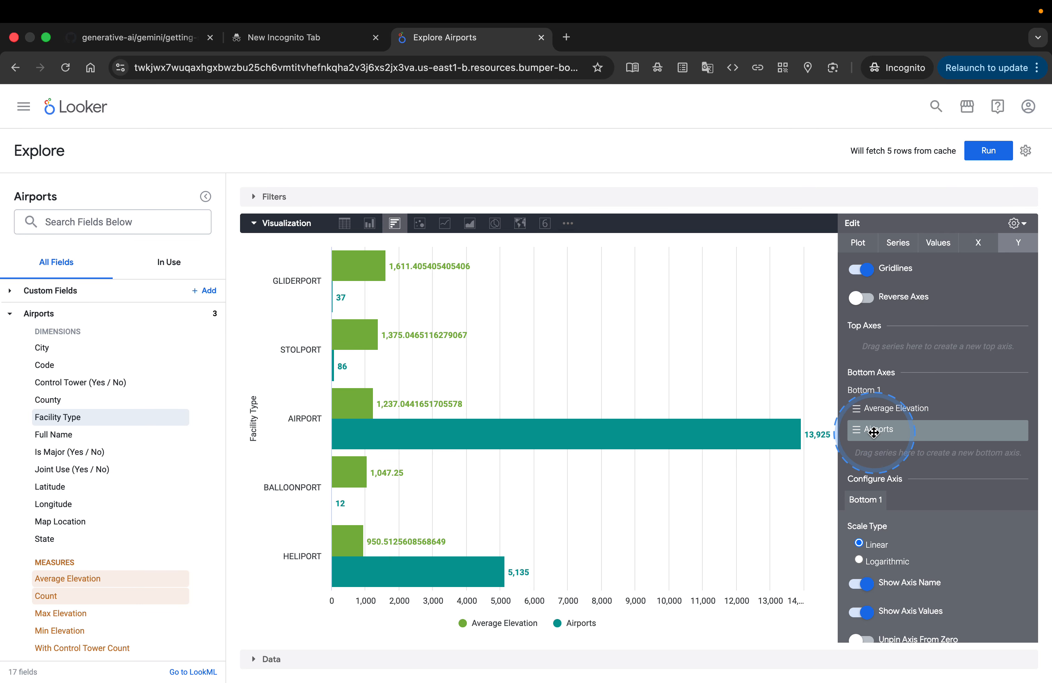
left_click_drag(873, 432, 873, 408)
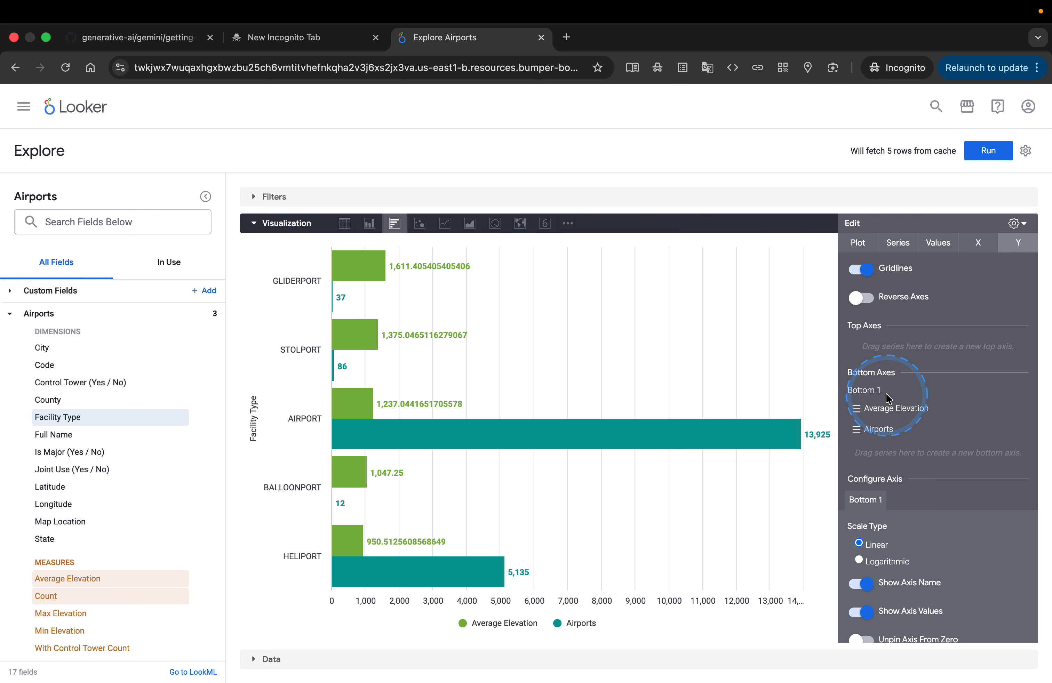
left_click_drag(878, 430, 881, 353)
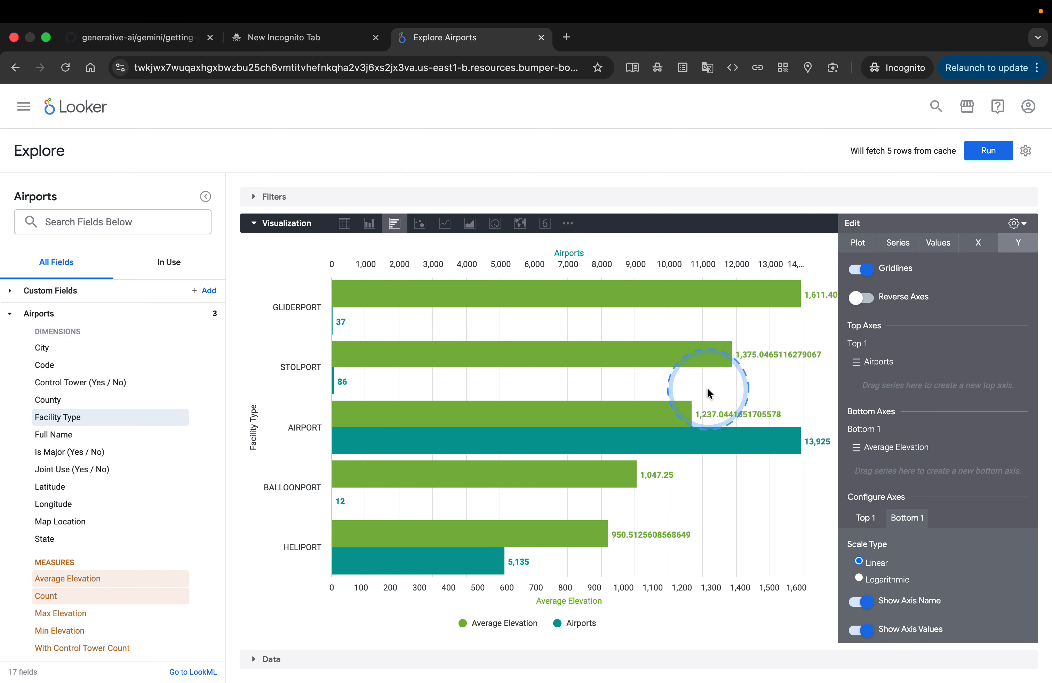
Following the lab instructions, name the chart's Bottom 1 axis Count in Looker's Y axis configuration
key("ctrl+Left")
scroll(614, 384, "down", 1)
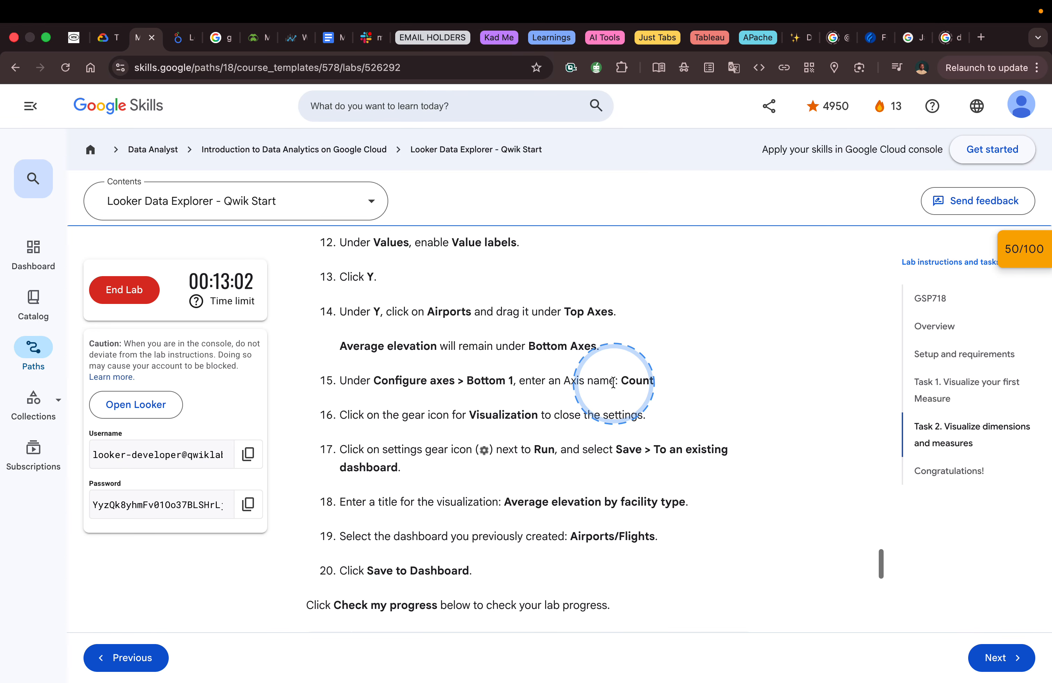
scroll(639, 346, "down", 2)
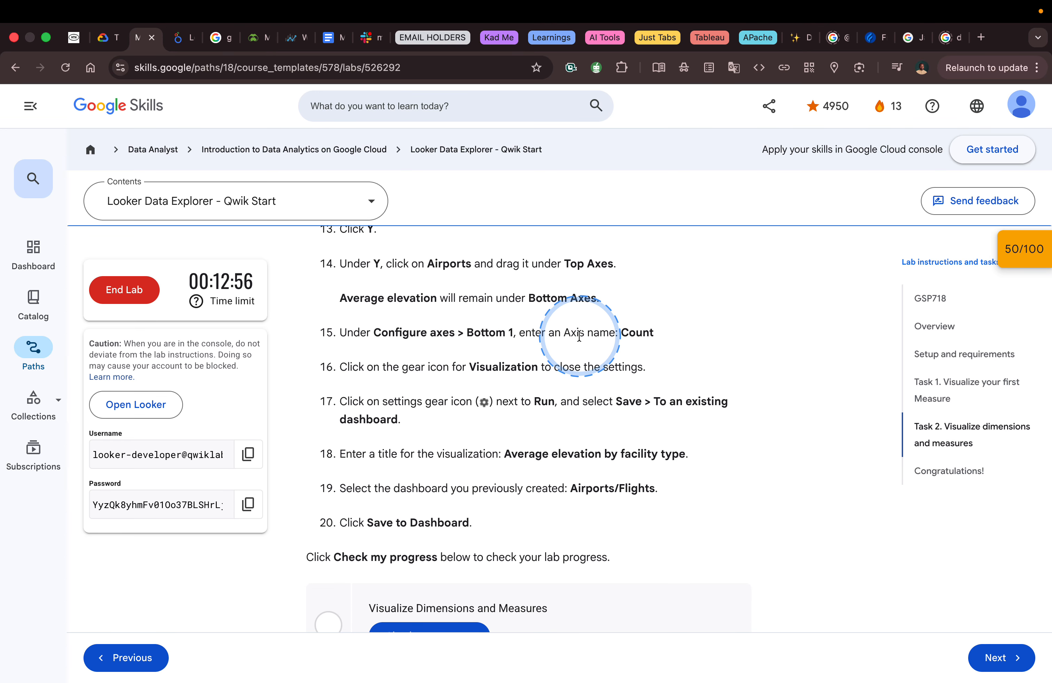
left_click(622, 332)
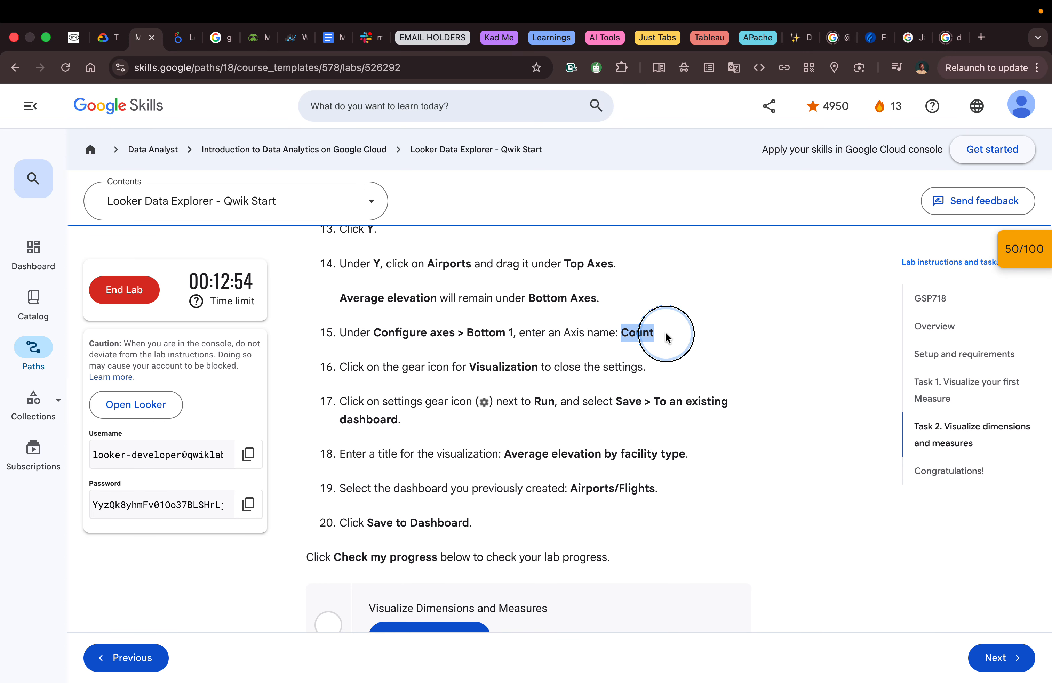
key("ctrl+Right")
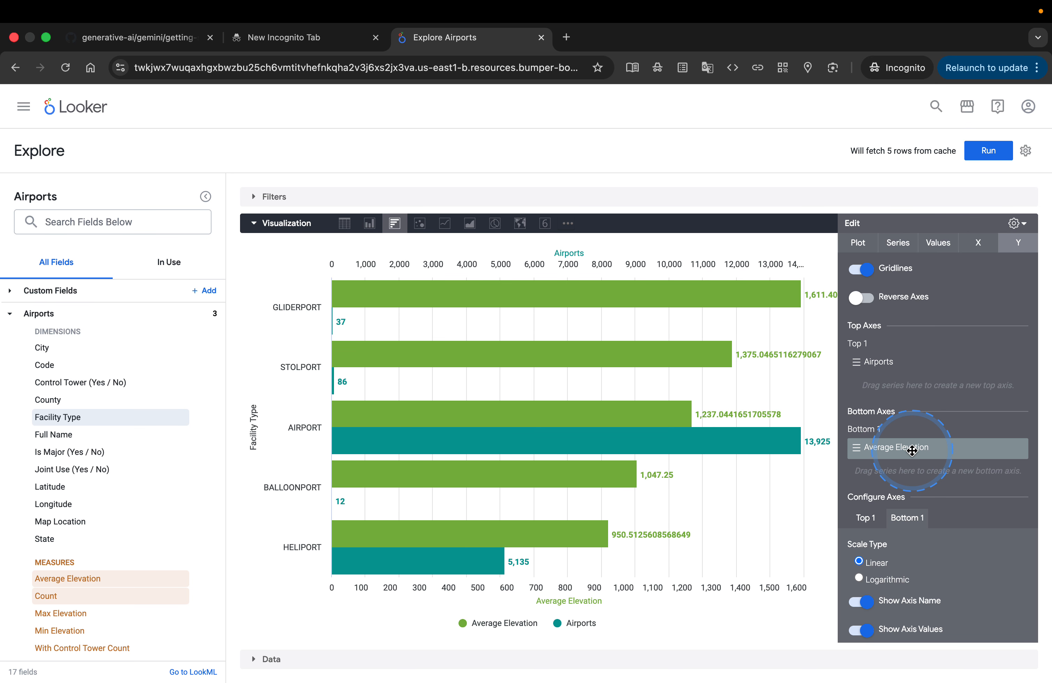
key("ctrl+Left")
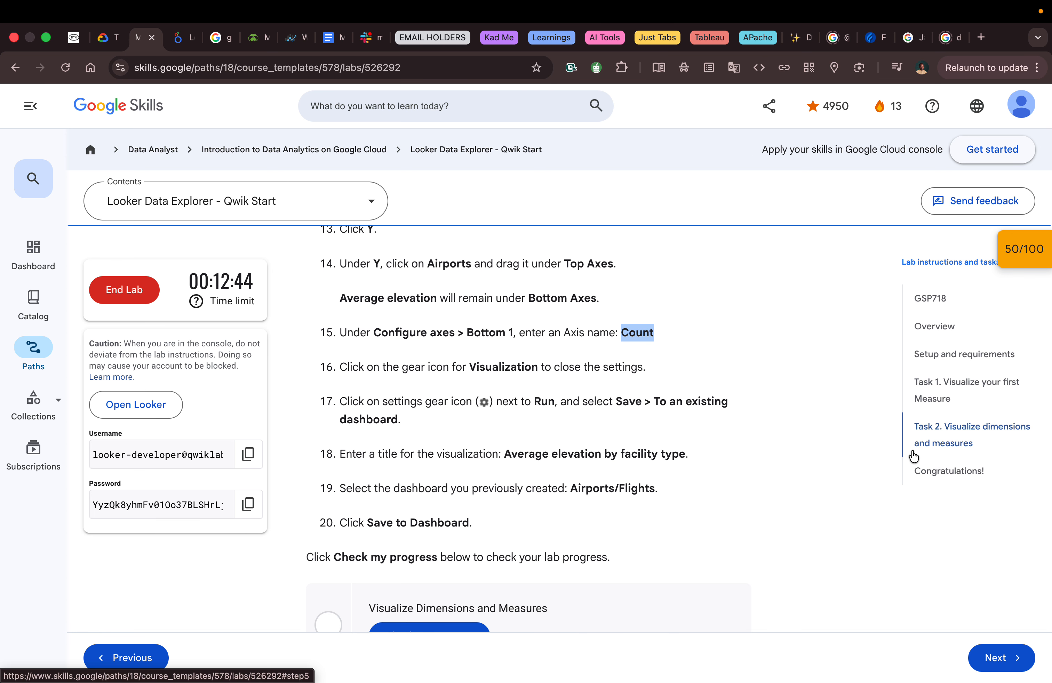
key("ctrl+Right")
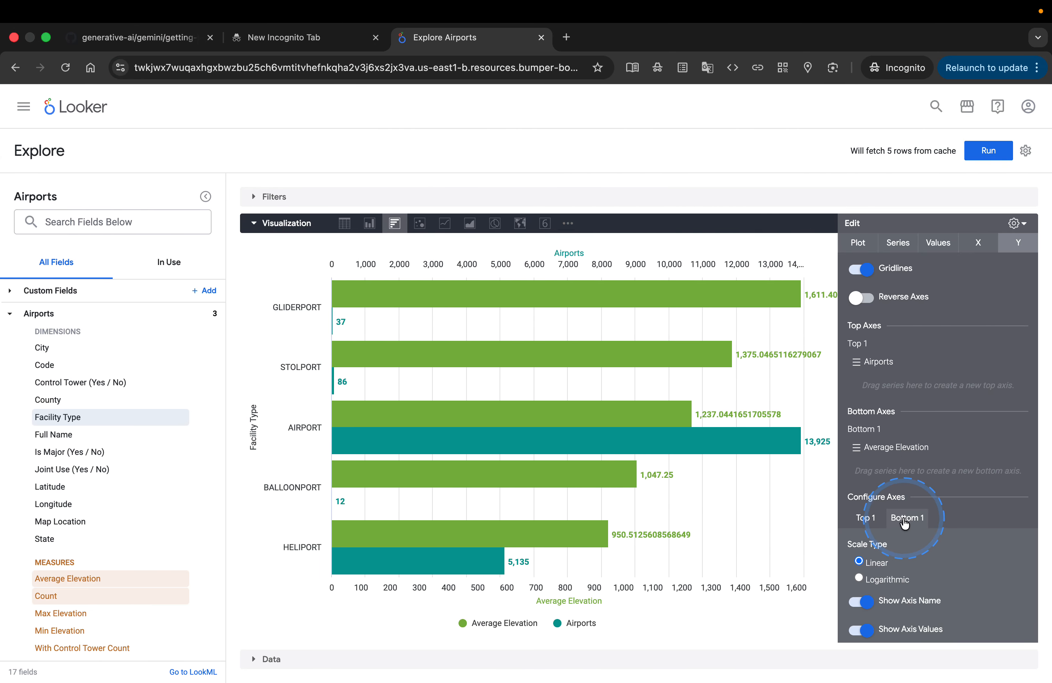
scroll(926, 562, "down", 5)
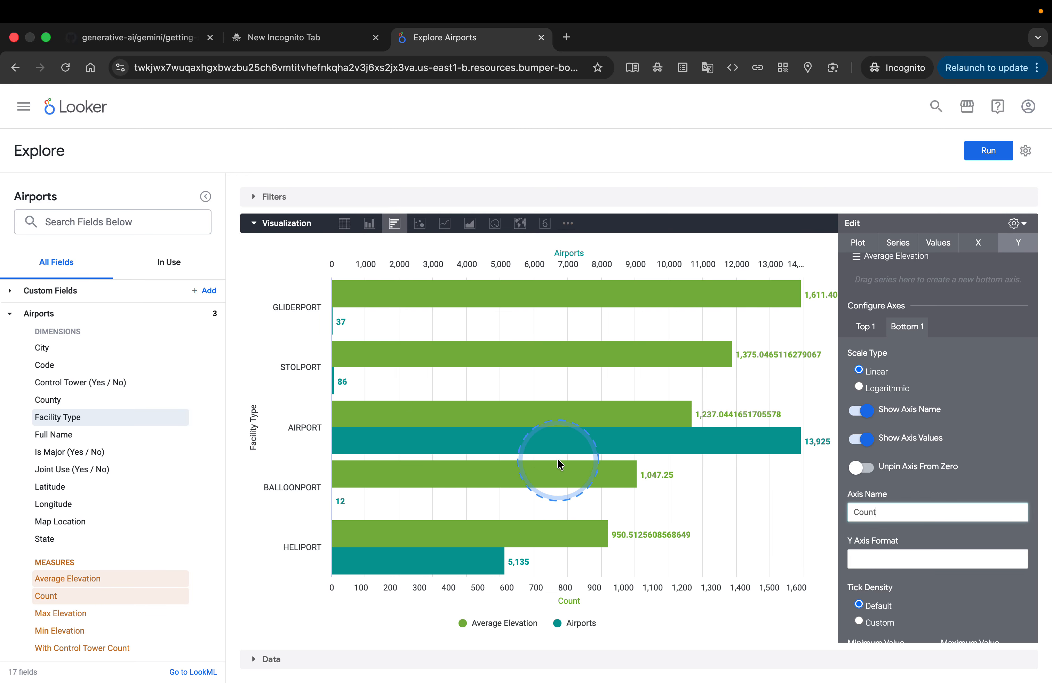
Copy the title "Average elevation by facility type" from the lab instructions, and close the visualization's edit settings in Looker
key("ctrl+Left")
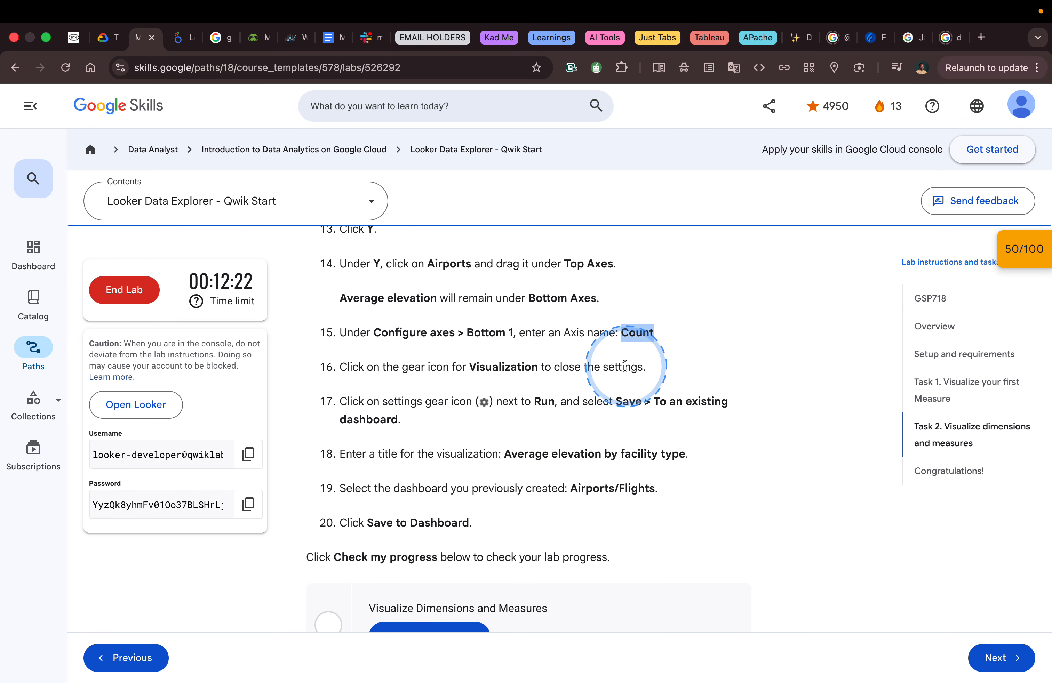
scroll(619, 355, "down", 1)
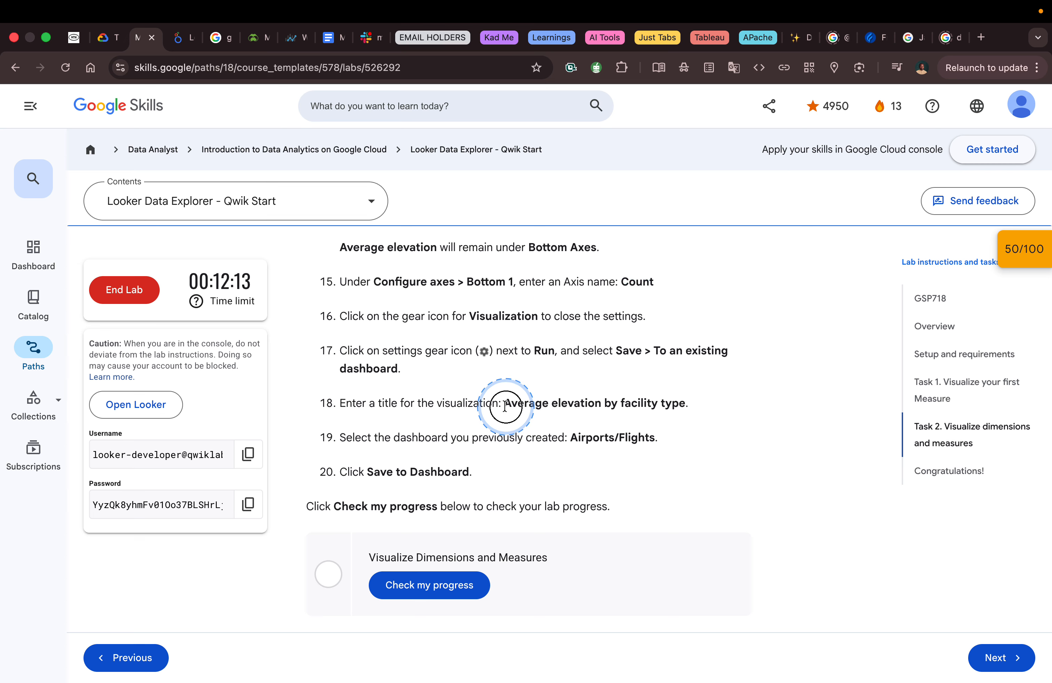
left_click_drag(505, 406, 650, 415)
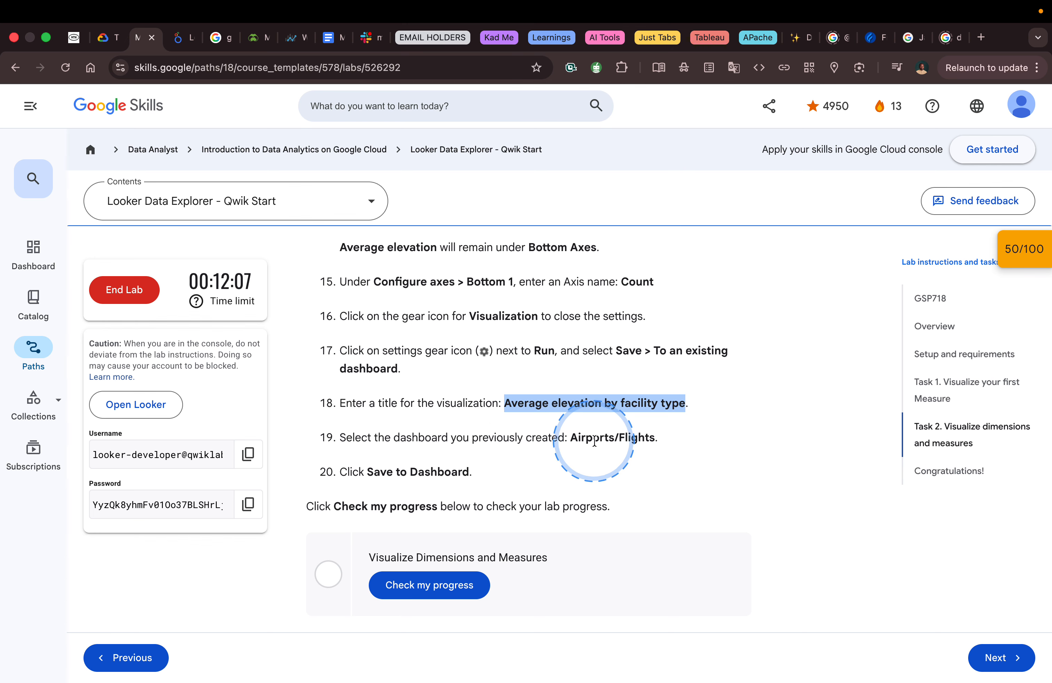
key("ctrl+Right")
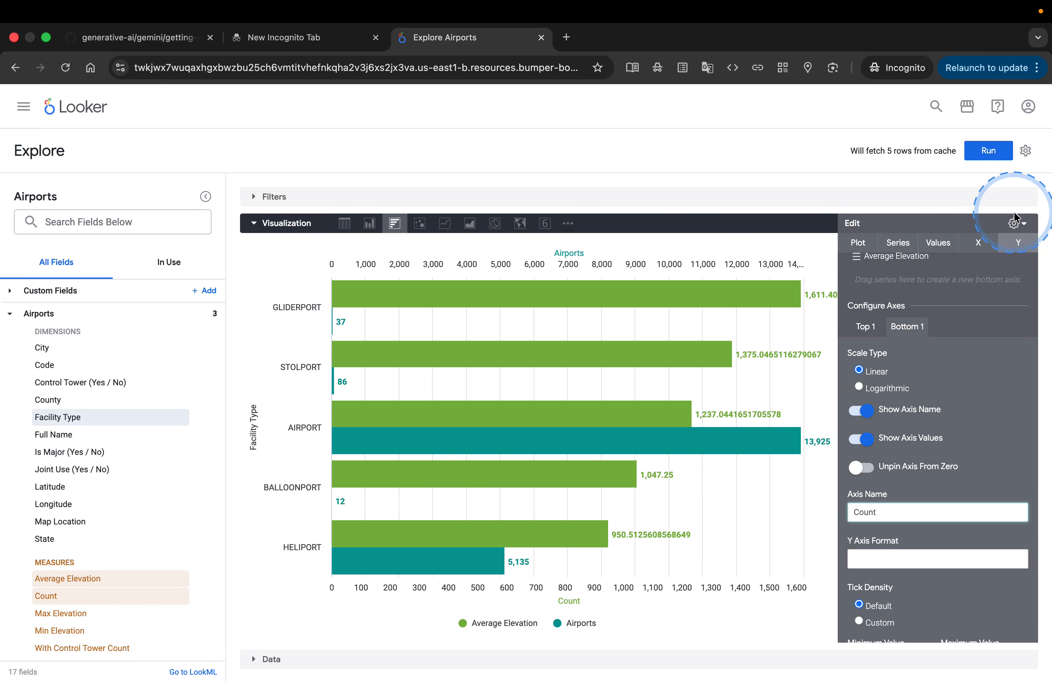
left_click(993, 227)
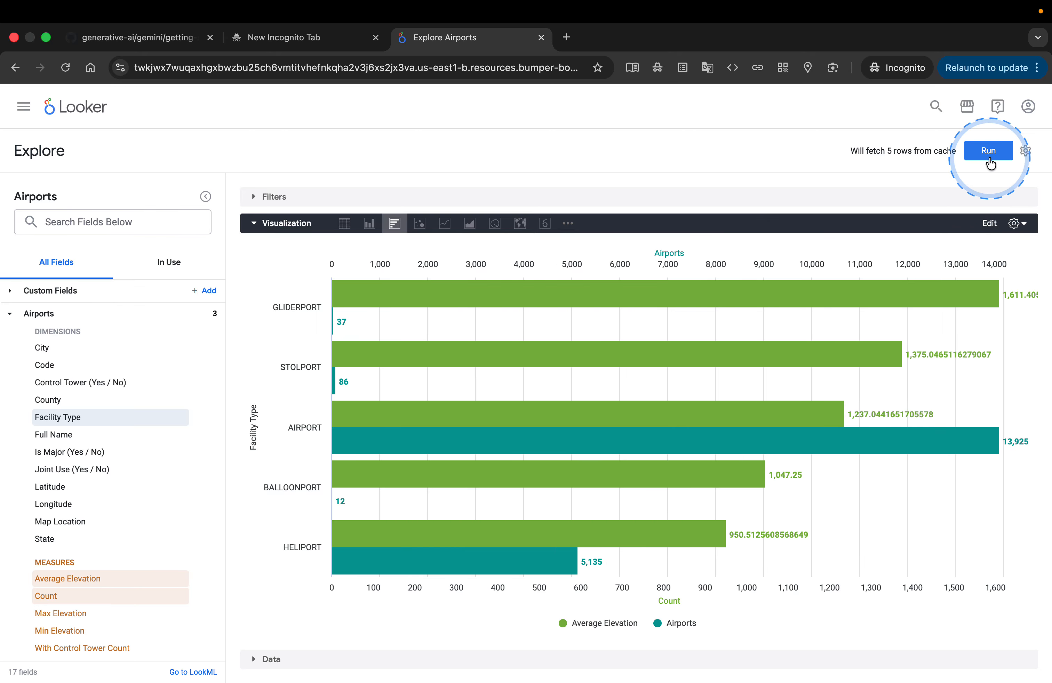
Start saving the Explore to an existing dashboard, and choose Airports/Flights in the Shared folder as the destination
left_click(1026, 153)
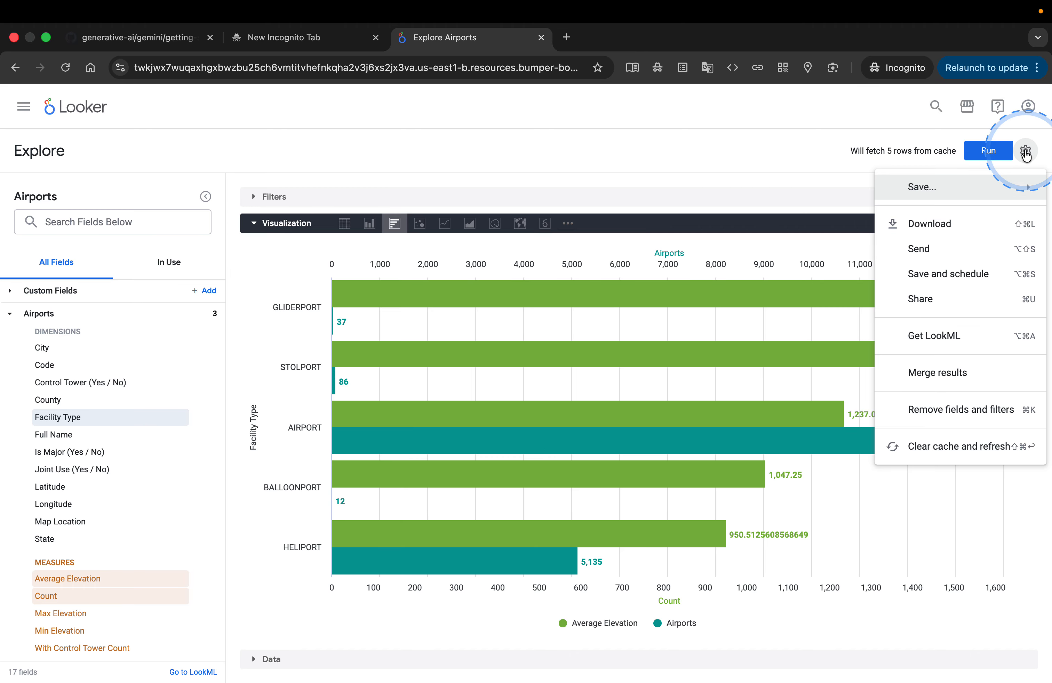
mouse_move(953, 181)
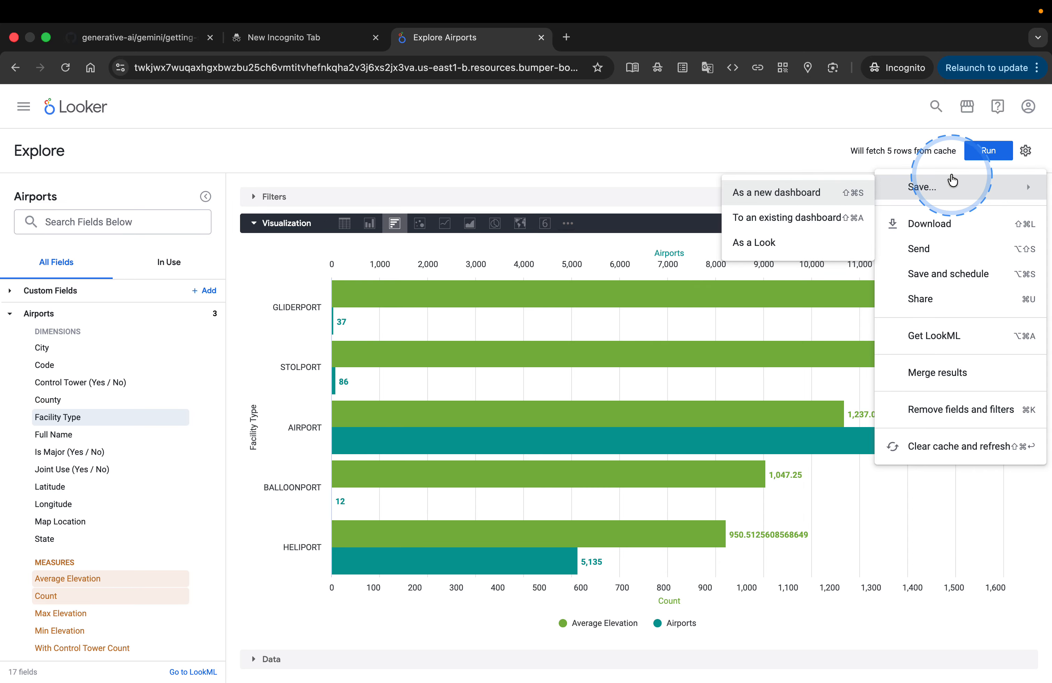
left_click(815, 223)
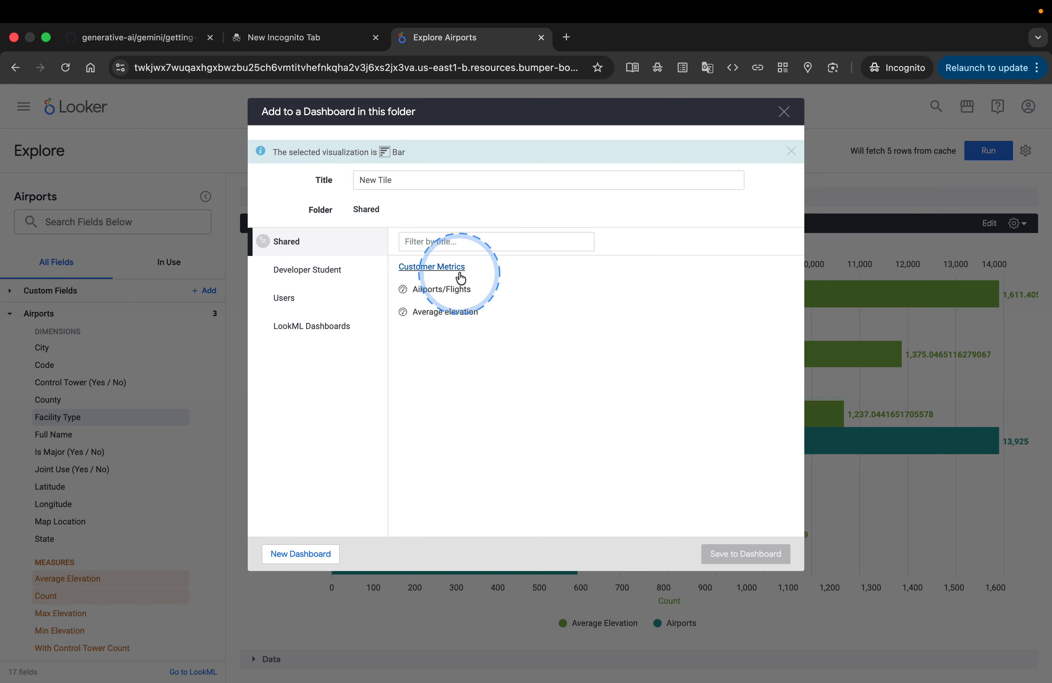
key("ctrl+Left")
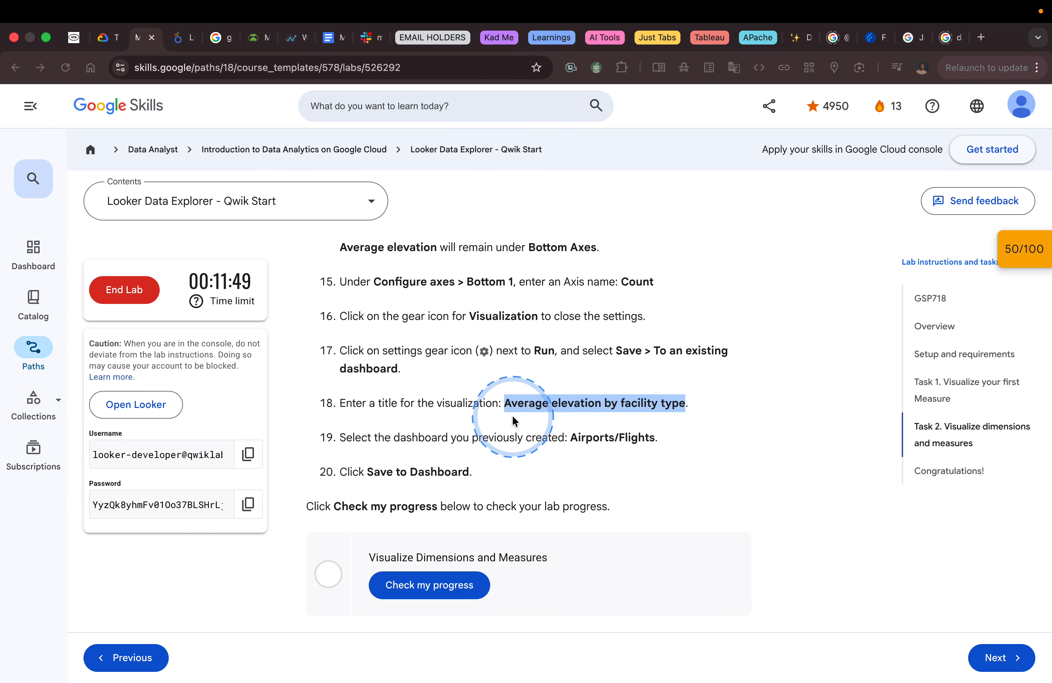
key("ctrl+Right")
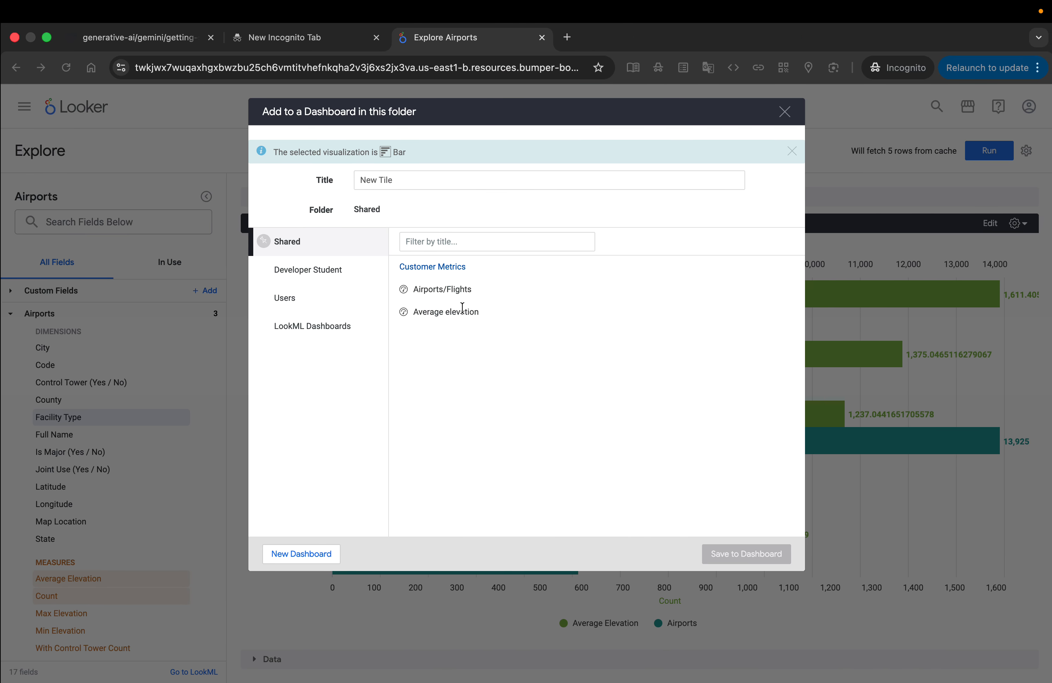
left_click(454, 292)
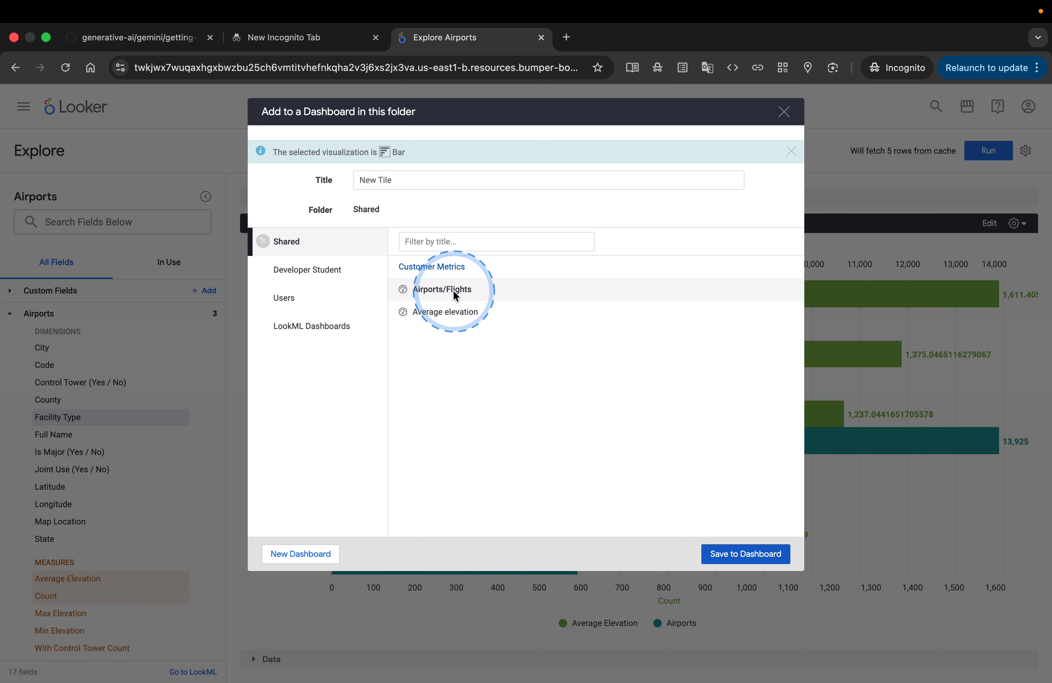
Title the tile "Average elevation by facility type" and save it to the selected dashboard
left_click(401, 180)
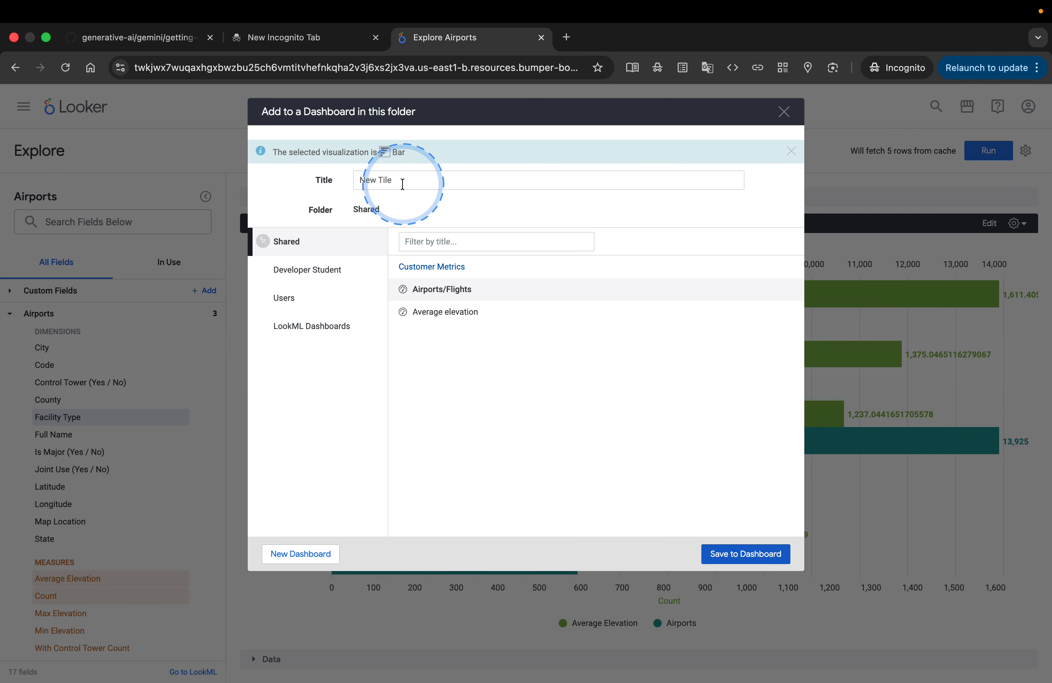
left_click(390, 180)
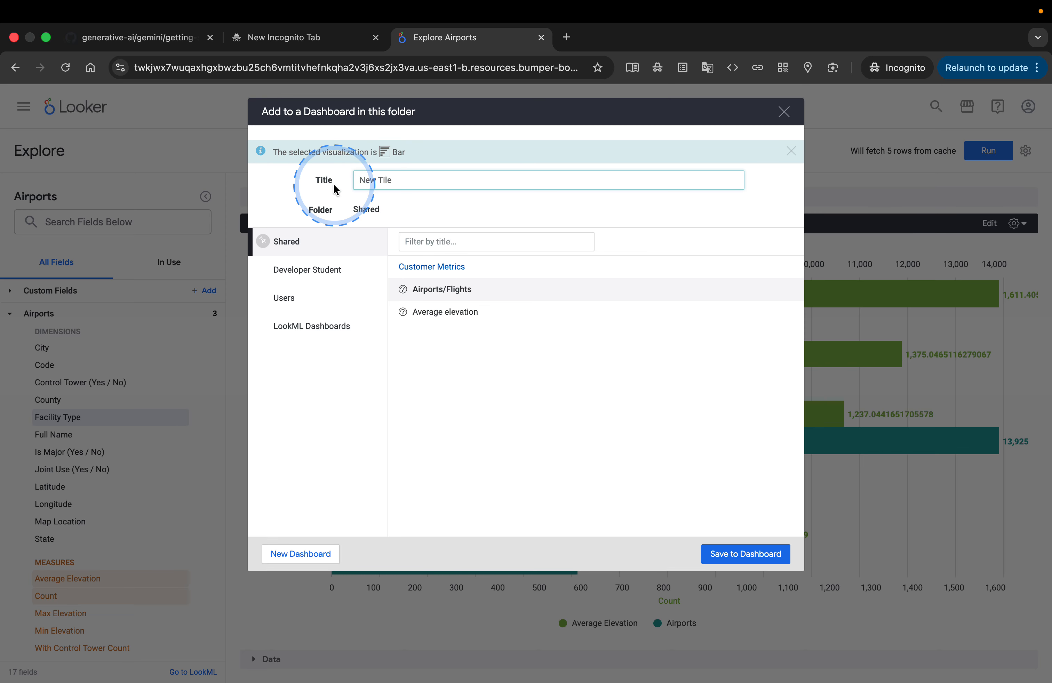
left_click(399, 178)
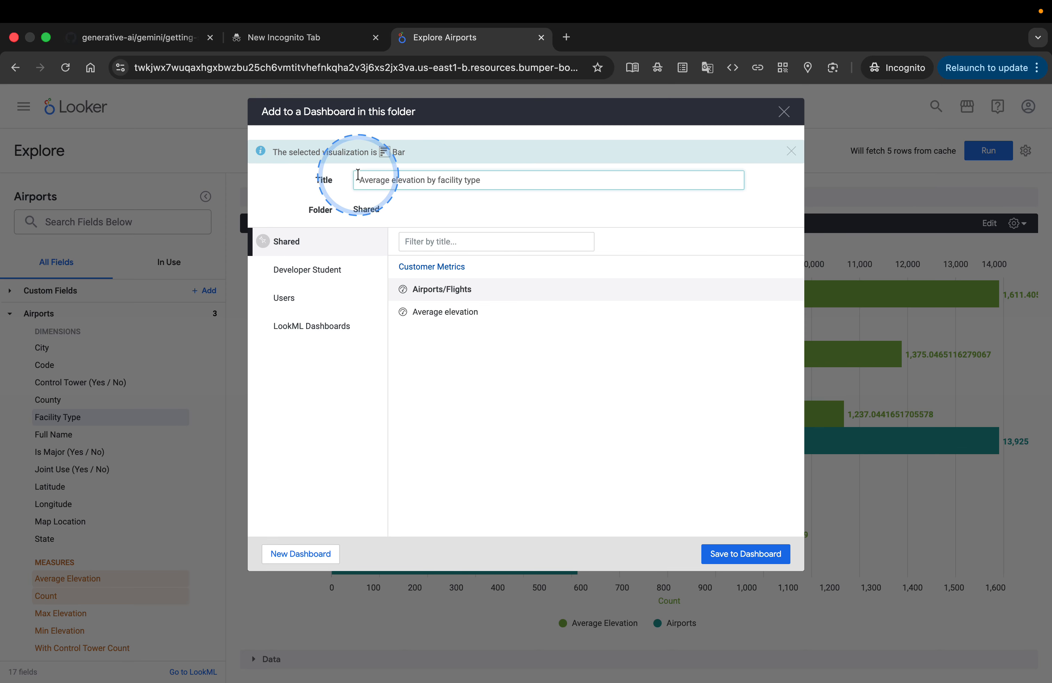
key("ctrl+Left")
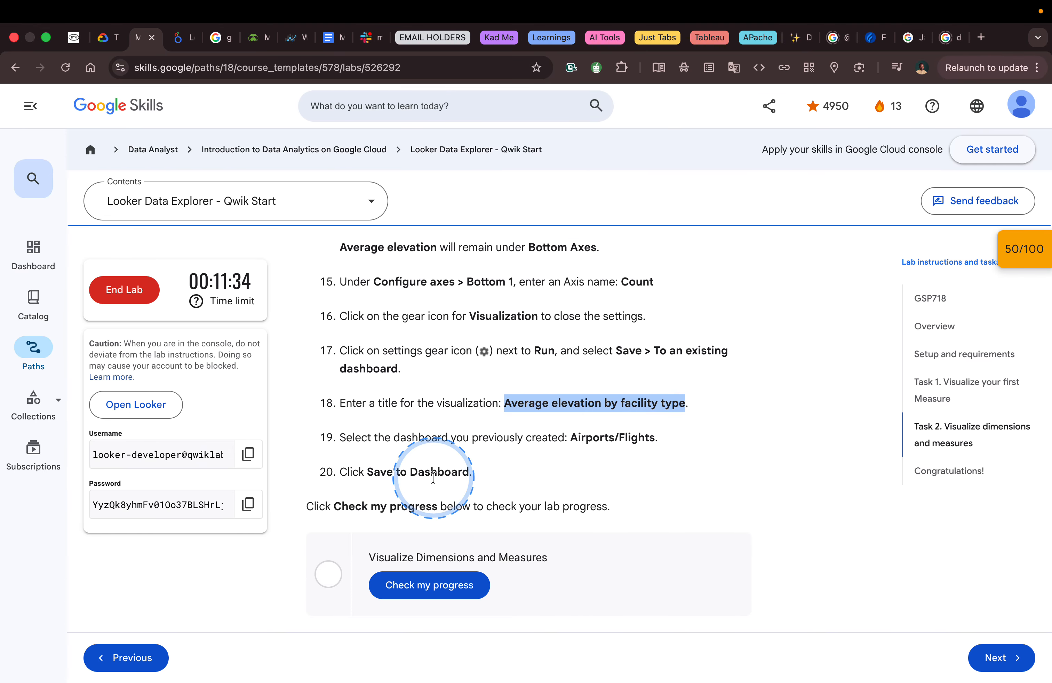
key("ctrl+Right")
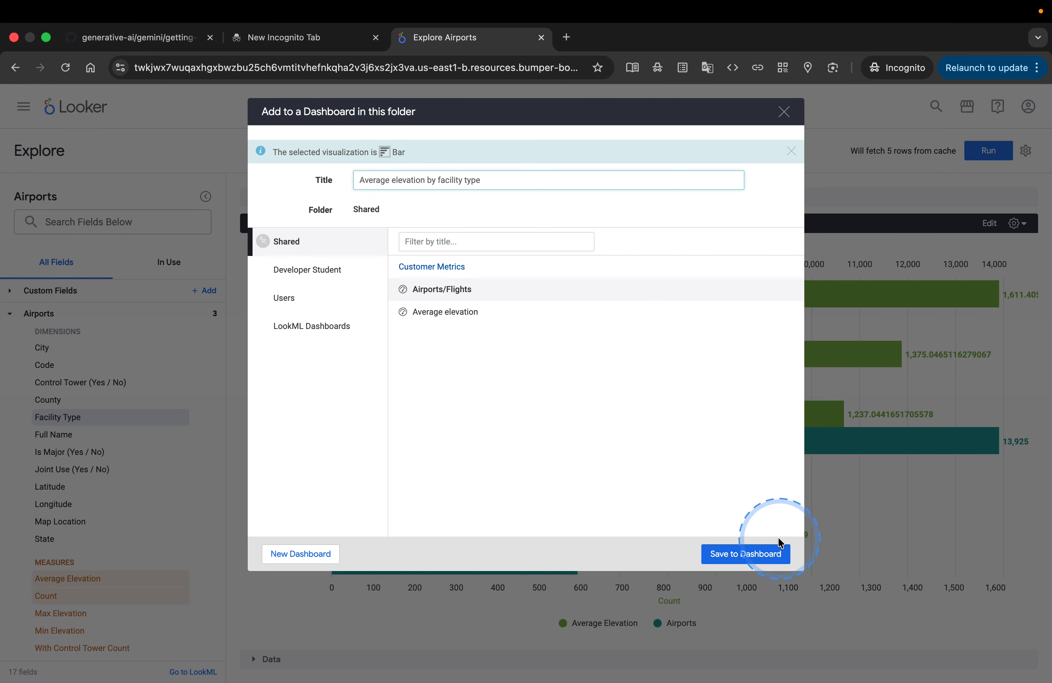
left_click(745, 554)
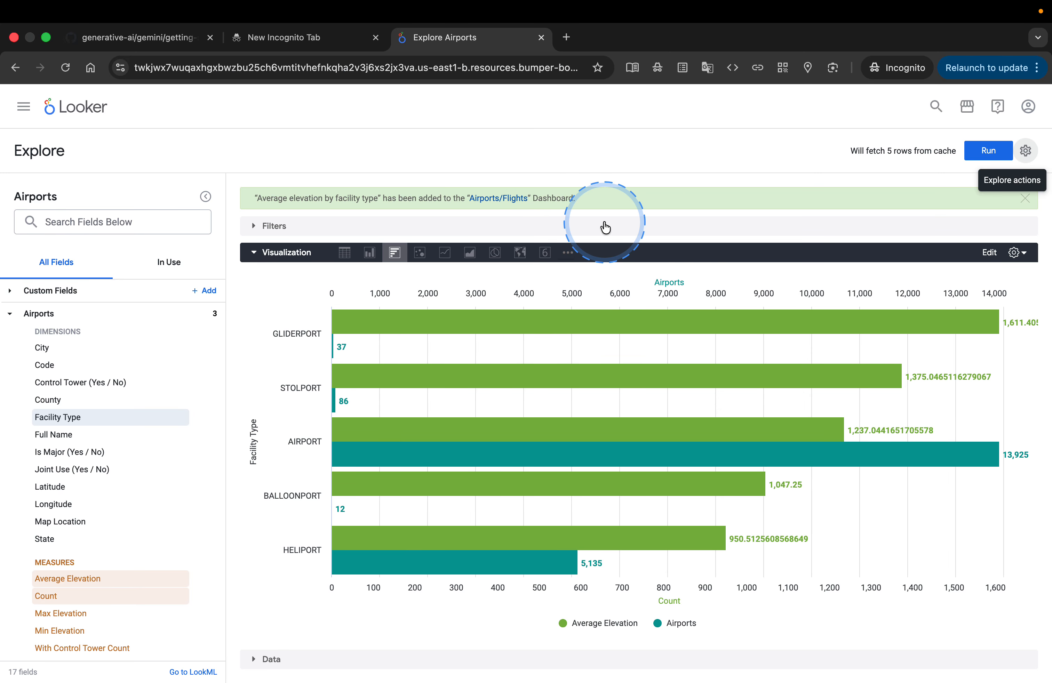
Return to the lab page and check the progress of the Visualize Dimensions and Measures task
key("ctrl+Left")
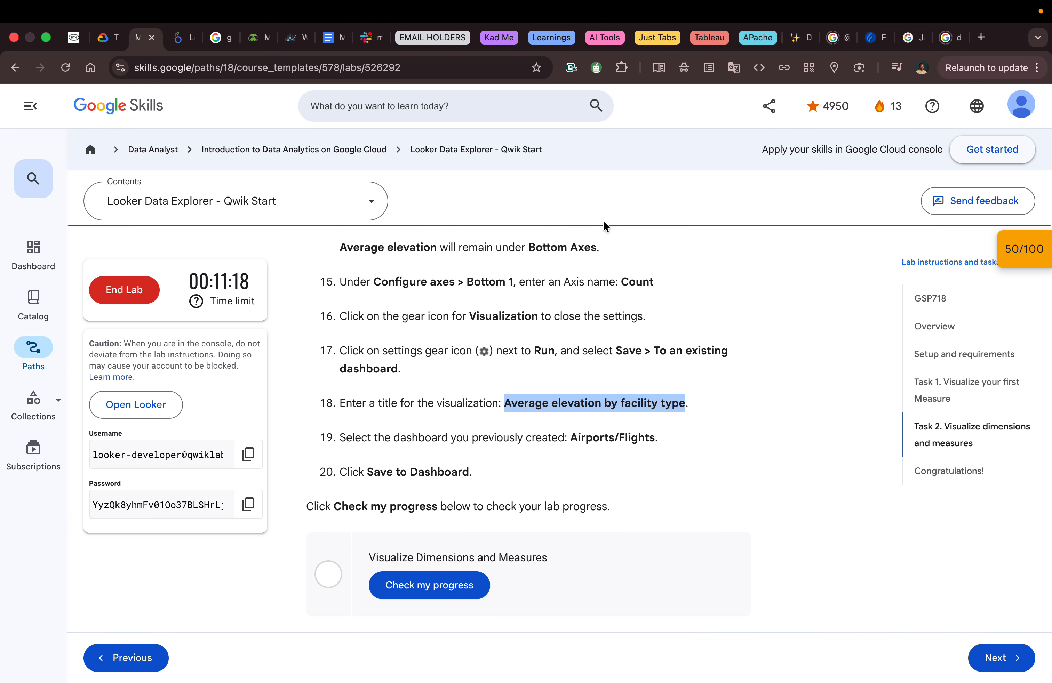
scroll(459, 399, "down", 3)
scroll(459, 400, "down", 1)
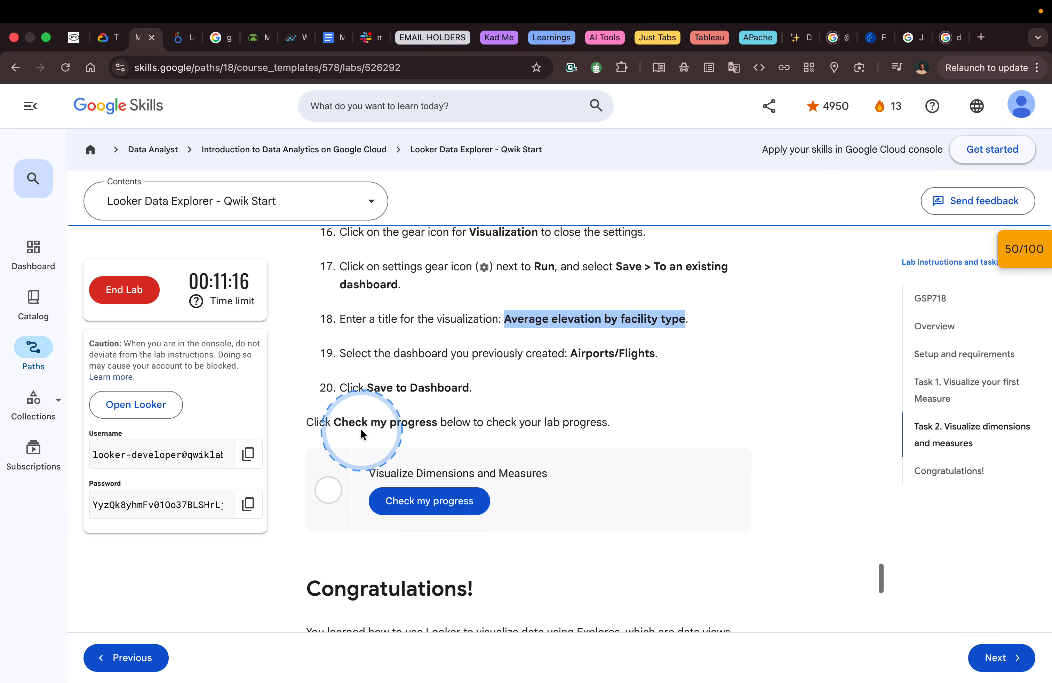
left_click(404, 502)
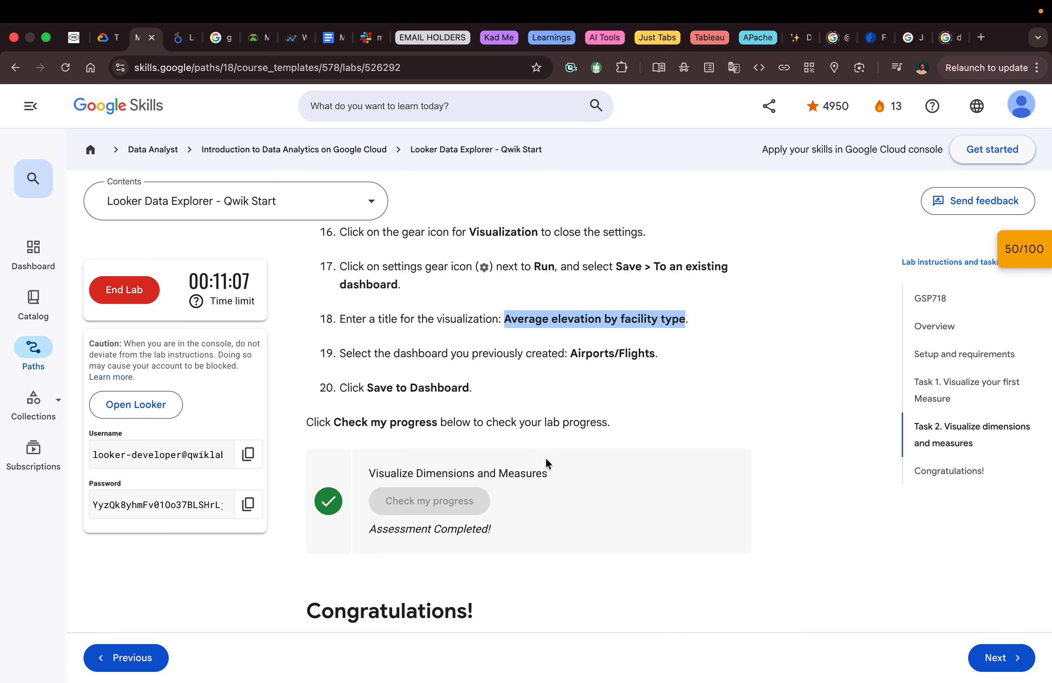
Review the lab's closing section, and open the Looker documentation link in a new tab
scroll(549, 464, "down", 8)
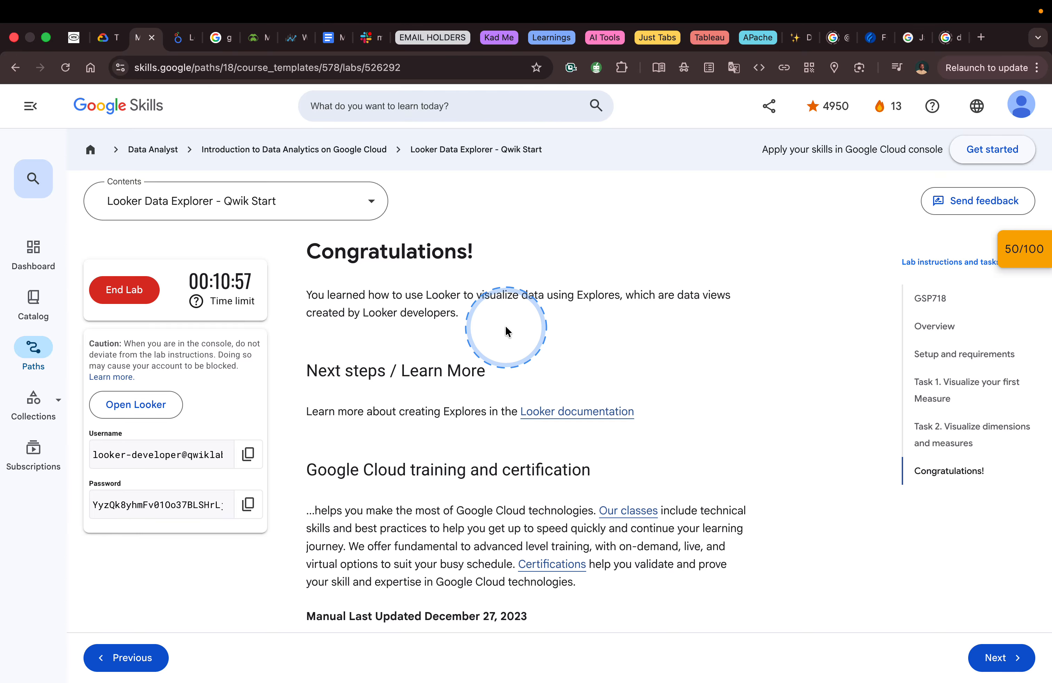
scroll(600, 324, "down", 2)
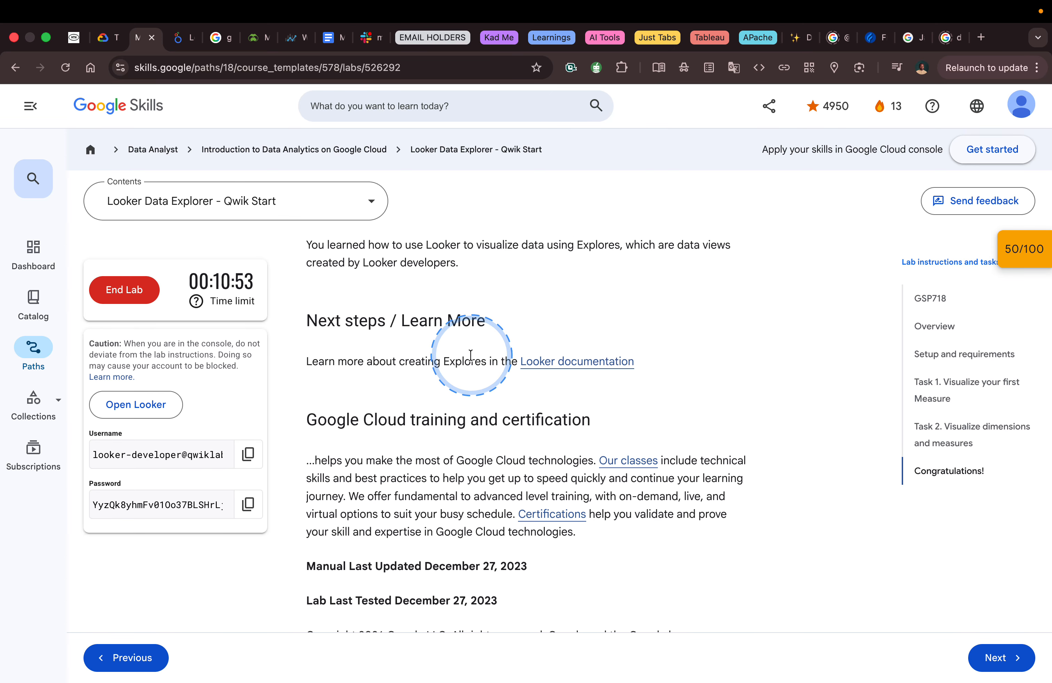
right_click(567, 369)
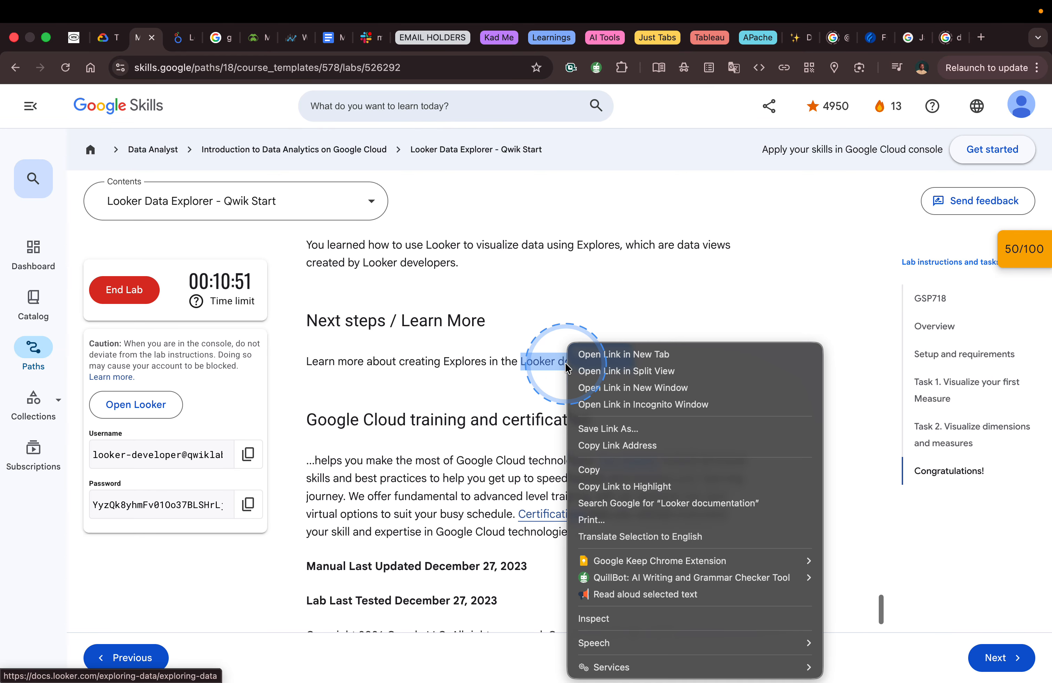
left_click(586, 353)
scroll(717, 375, "down", 3)
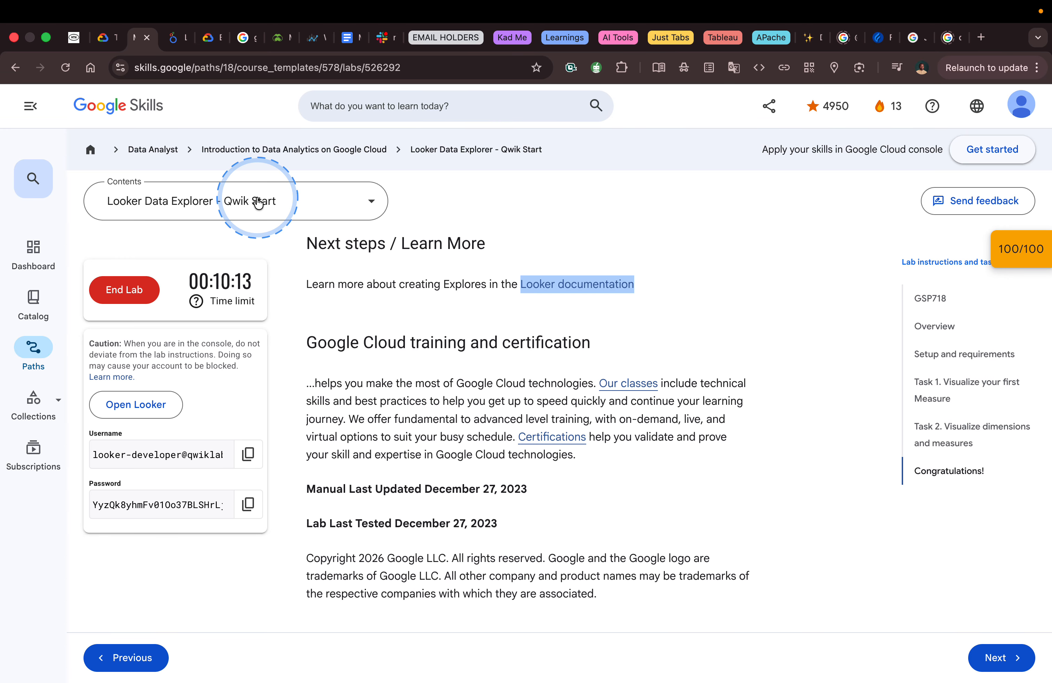
Copy the lab username from the lab page and enter it as the email on the Looker login page
left_click(175, 42)
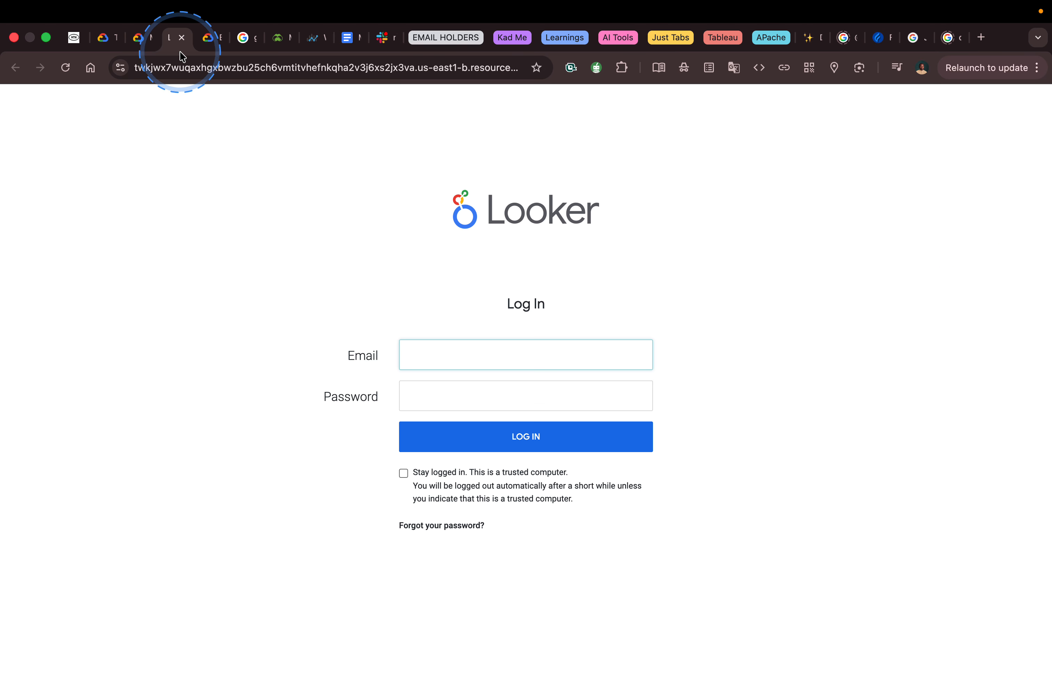
left_click(145, 44)
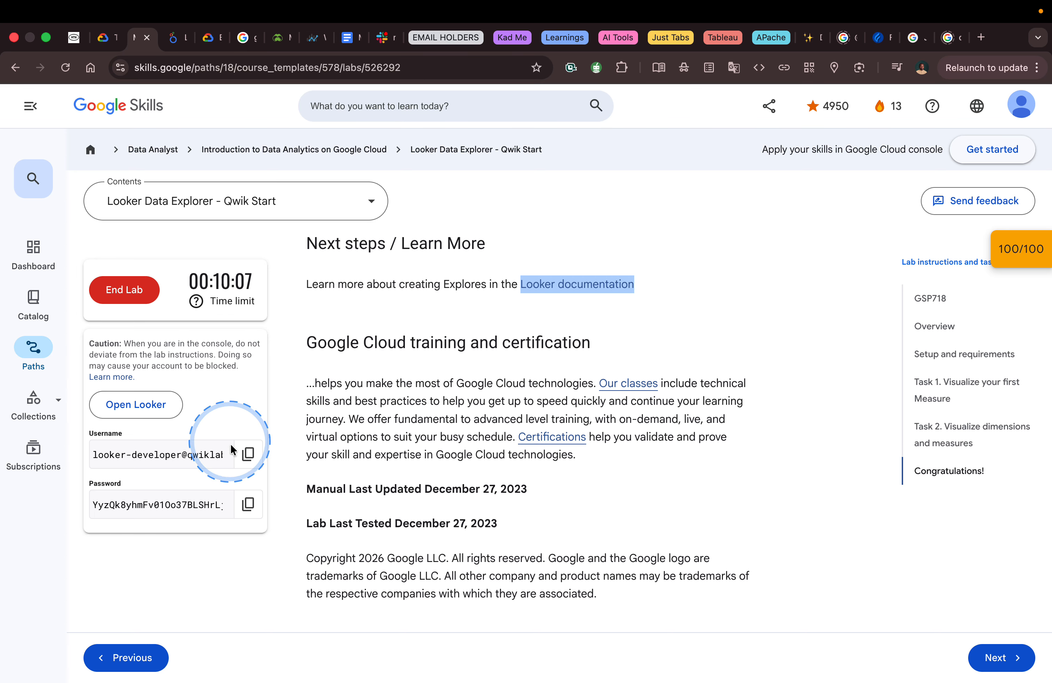
left_click(248, 454)
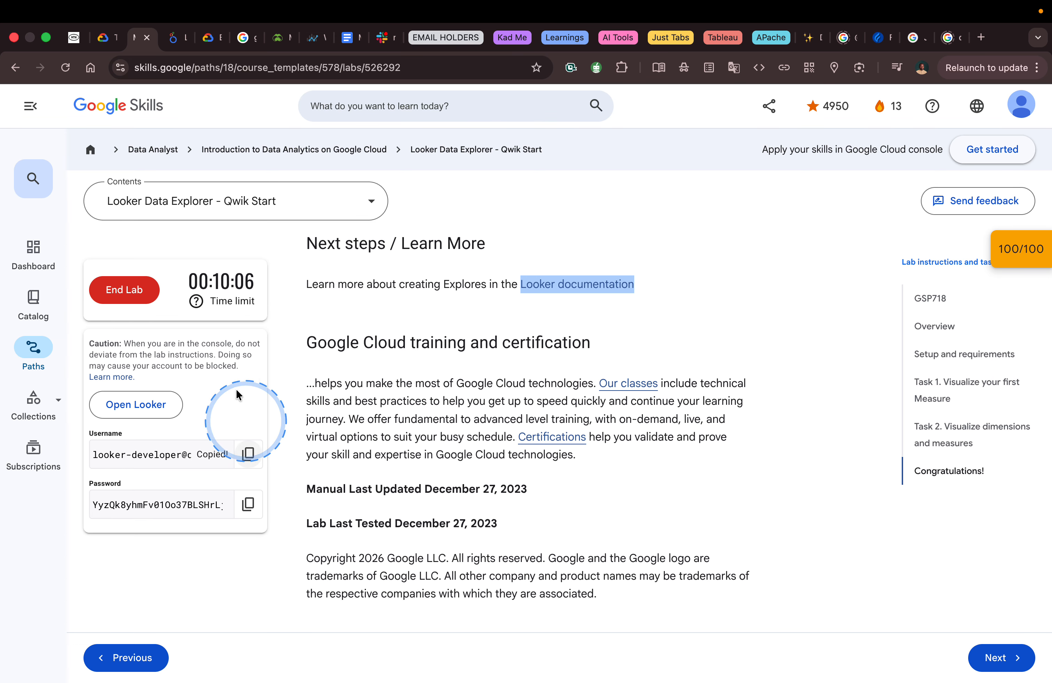
left_click(183, 52)
left_click(426, 355)
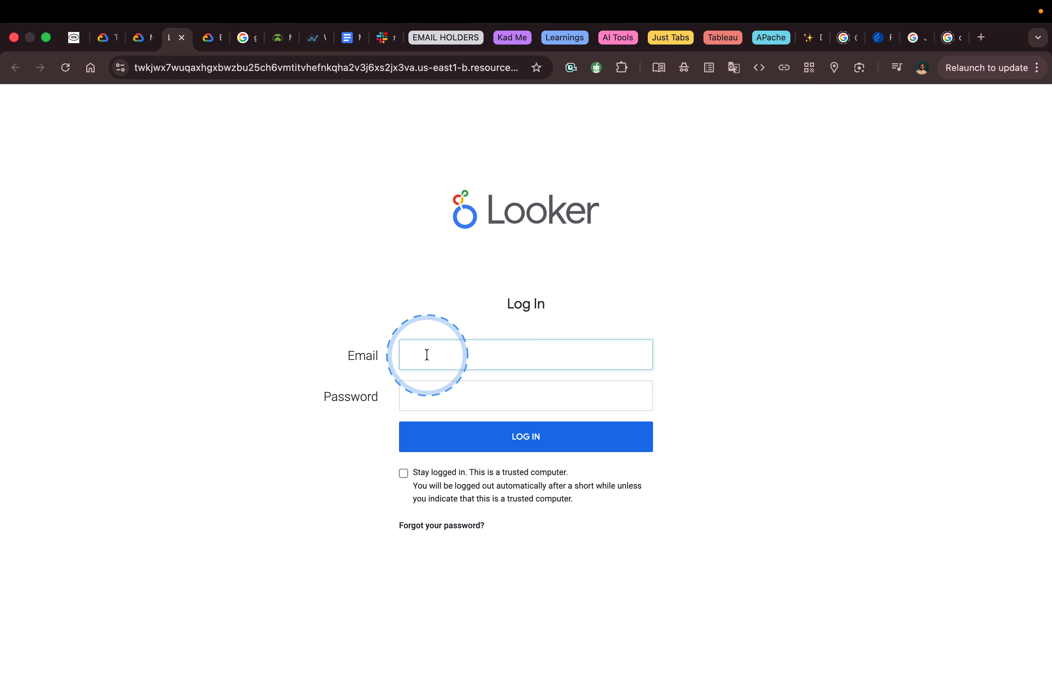
Copy the lab password into the Looker login page's password field and log in
left_click(140, 37)
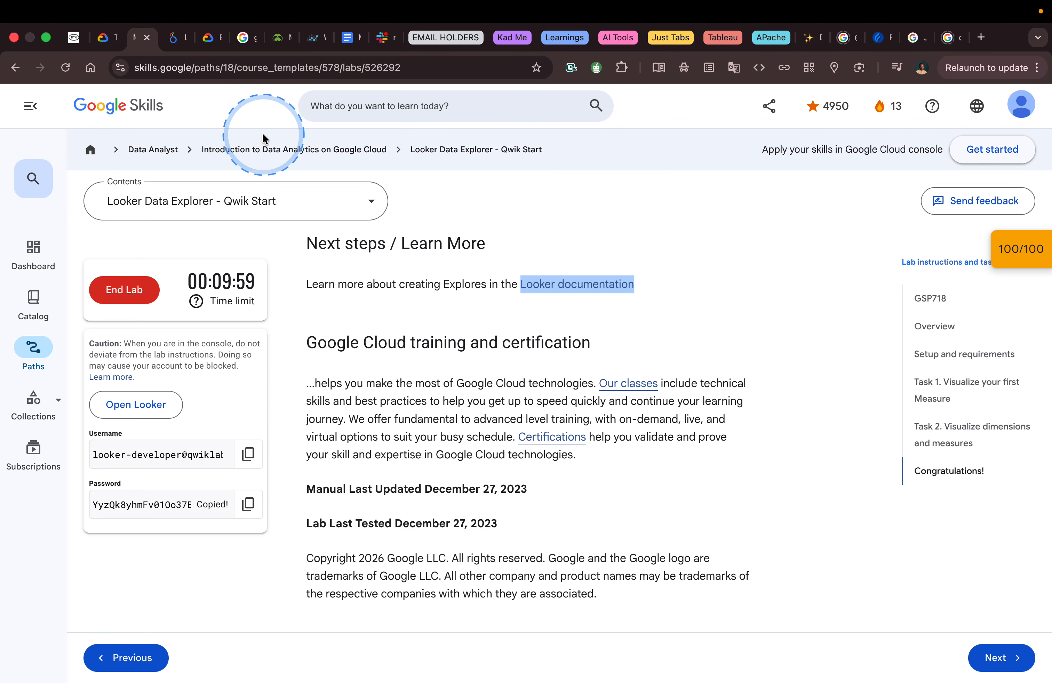
left_click(177, 39)
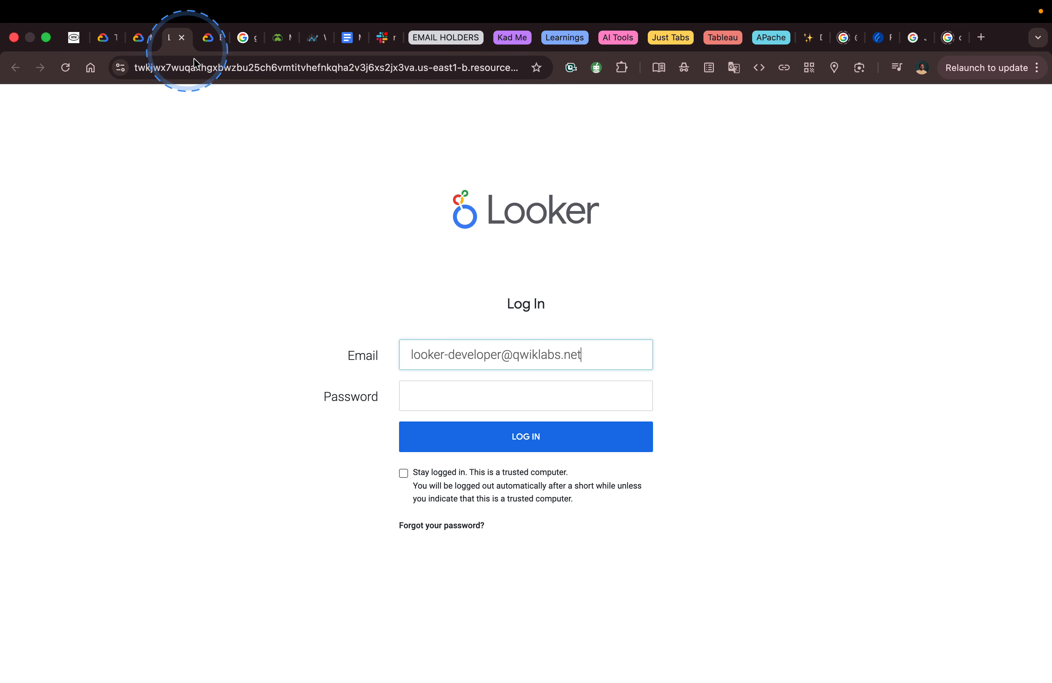
left_click(495, 392)
key("super+v")
left_click(491, 443)
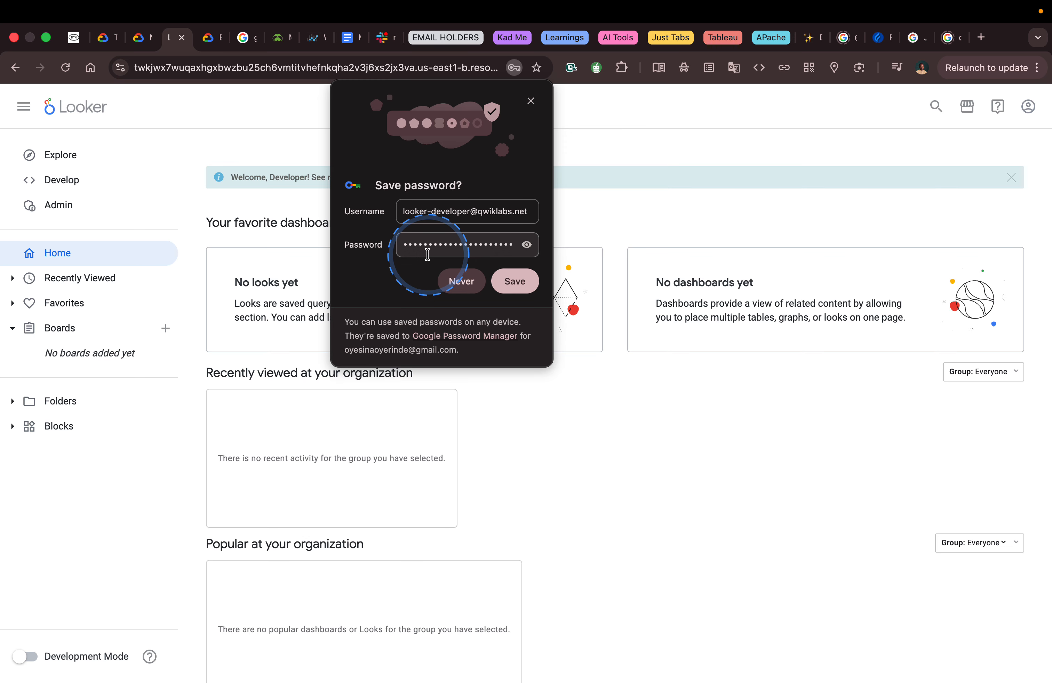
Dismiss the browser's password-change warning and save-password prompt, and look over the Looker home page
left_click(498, 281)
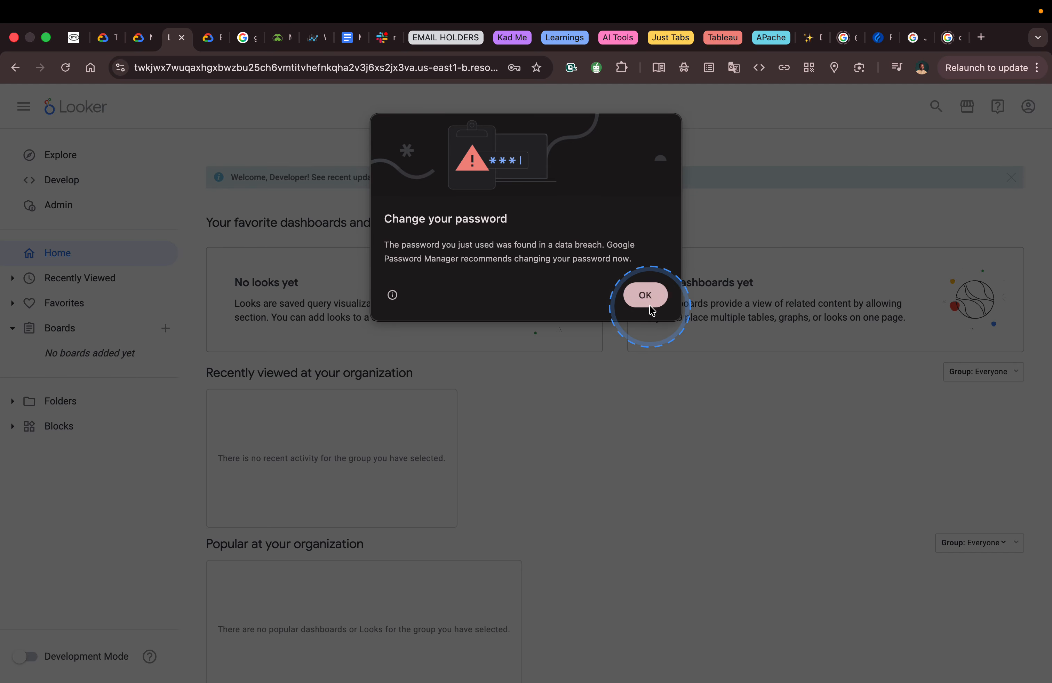
left_click(647, 294)
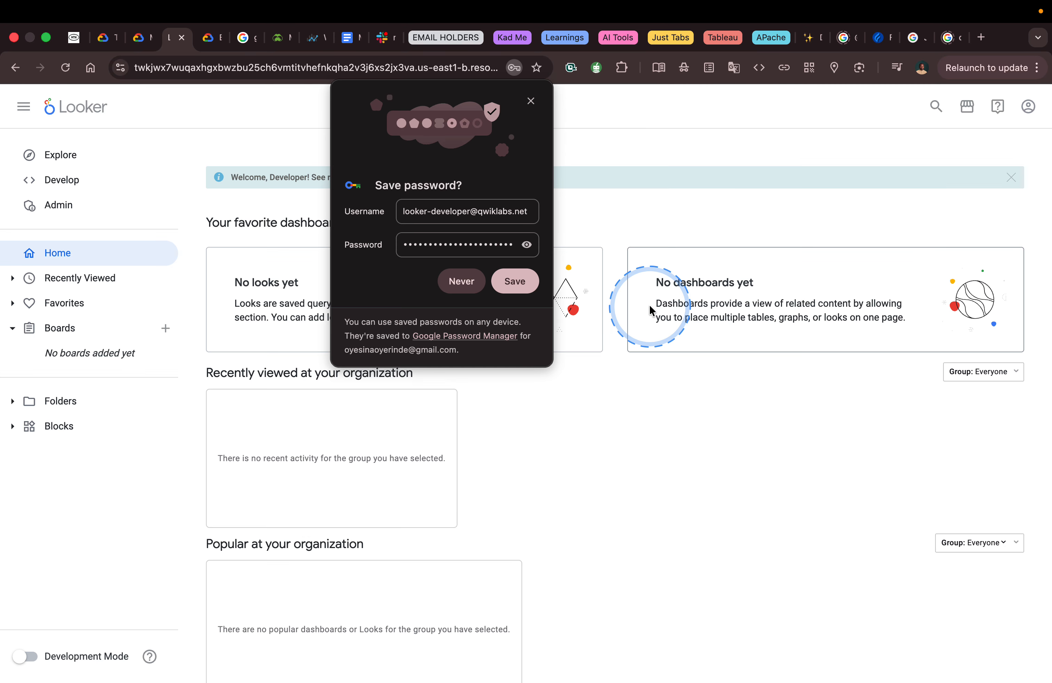
left_click(531, 102)
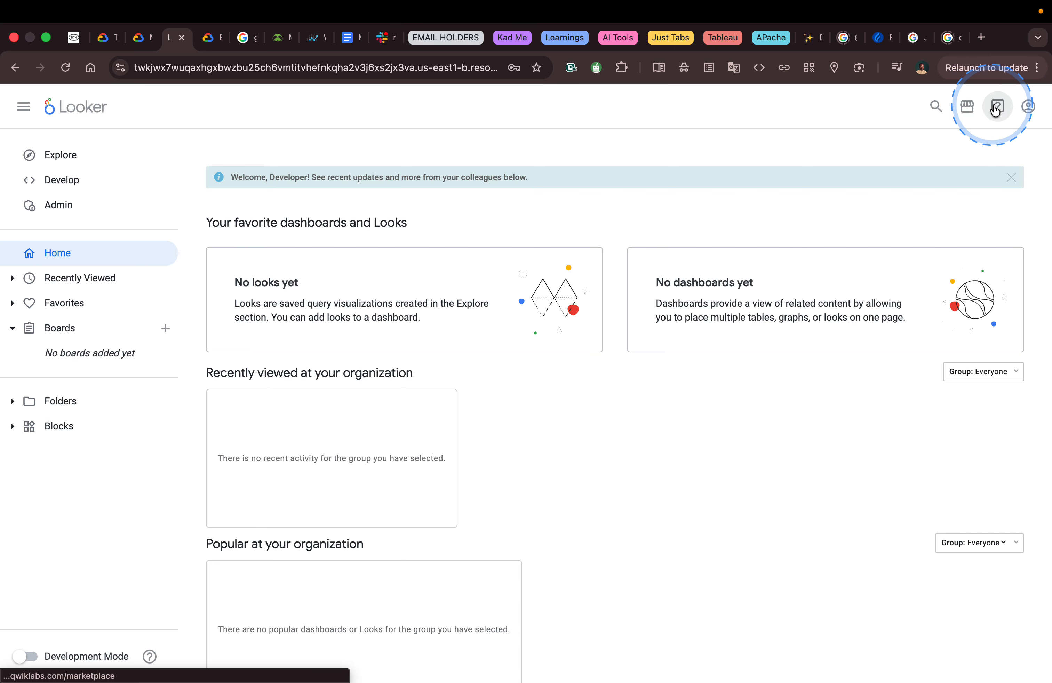
scroll(629, 439, "down", 2)
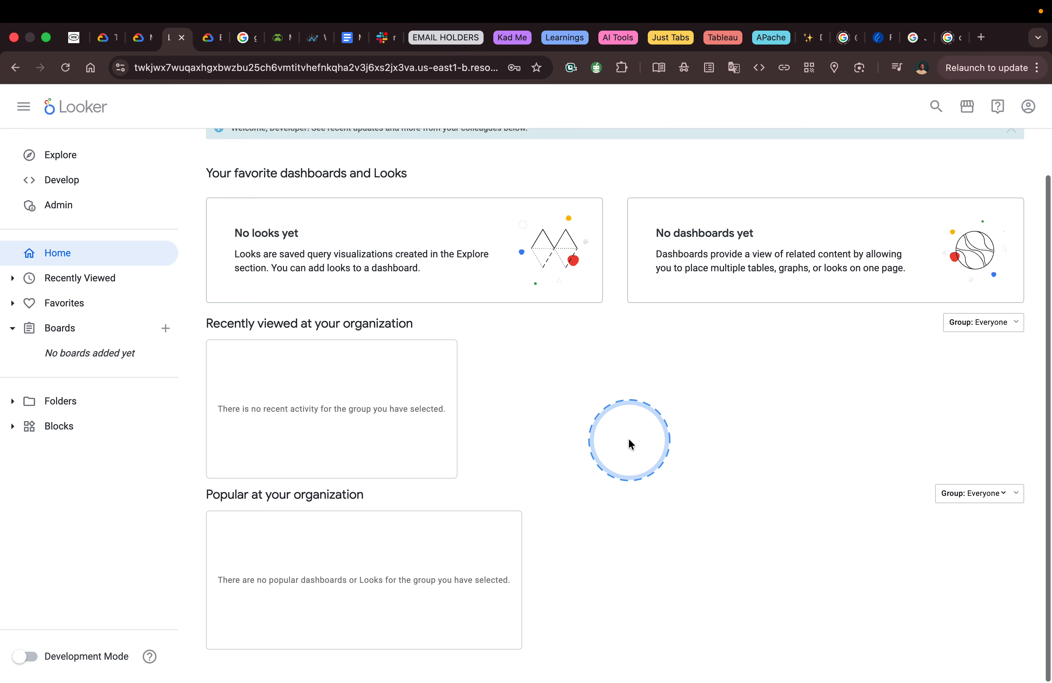
scroll(628, 437, "up", 2)
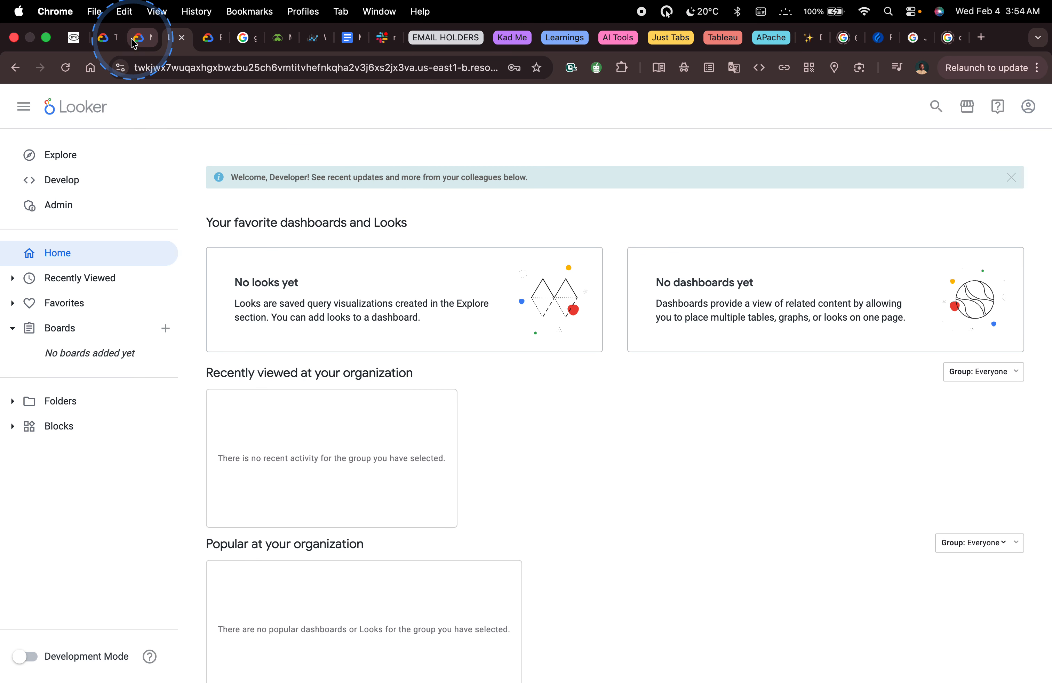
Return to the Looker Data Explorer - Qwik Start lab page and end the lab, confirming the choice
left_click(136, 40)
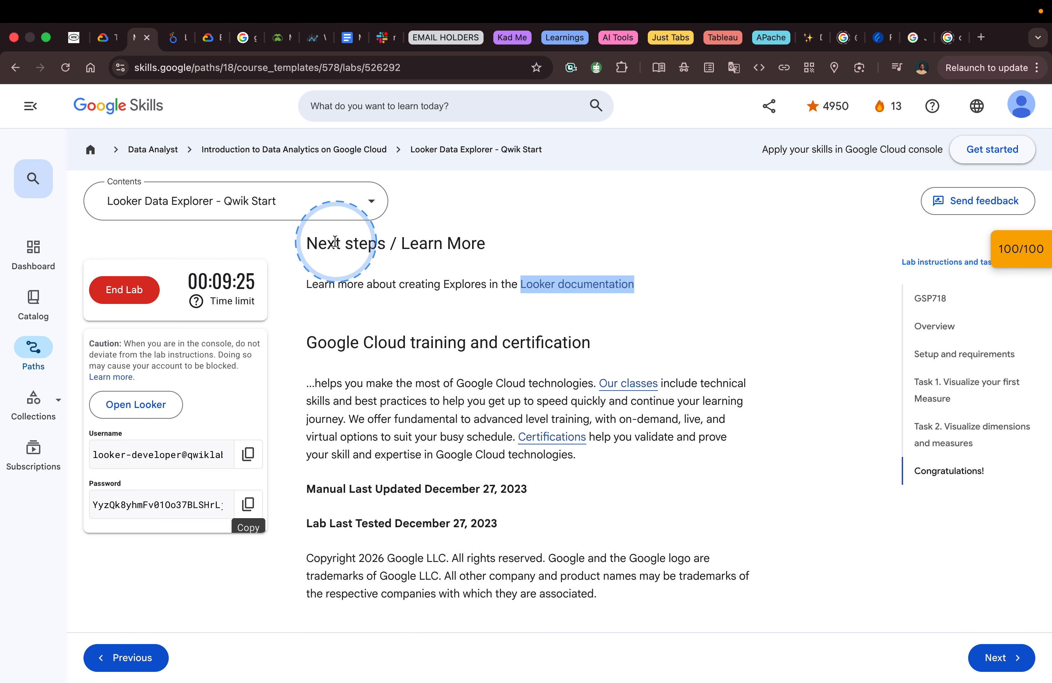
scroll(365, 451, "down", 1)
scroll(365, 451, "up", 1)
left_click(127, 301)
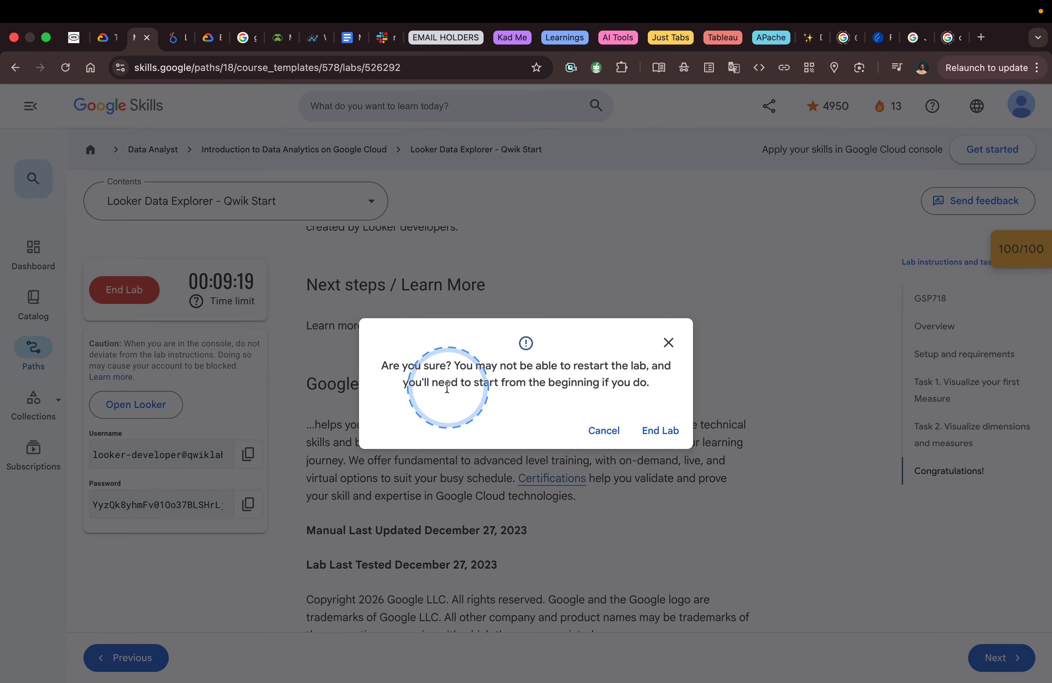
left_click(667, 437)
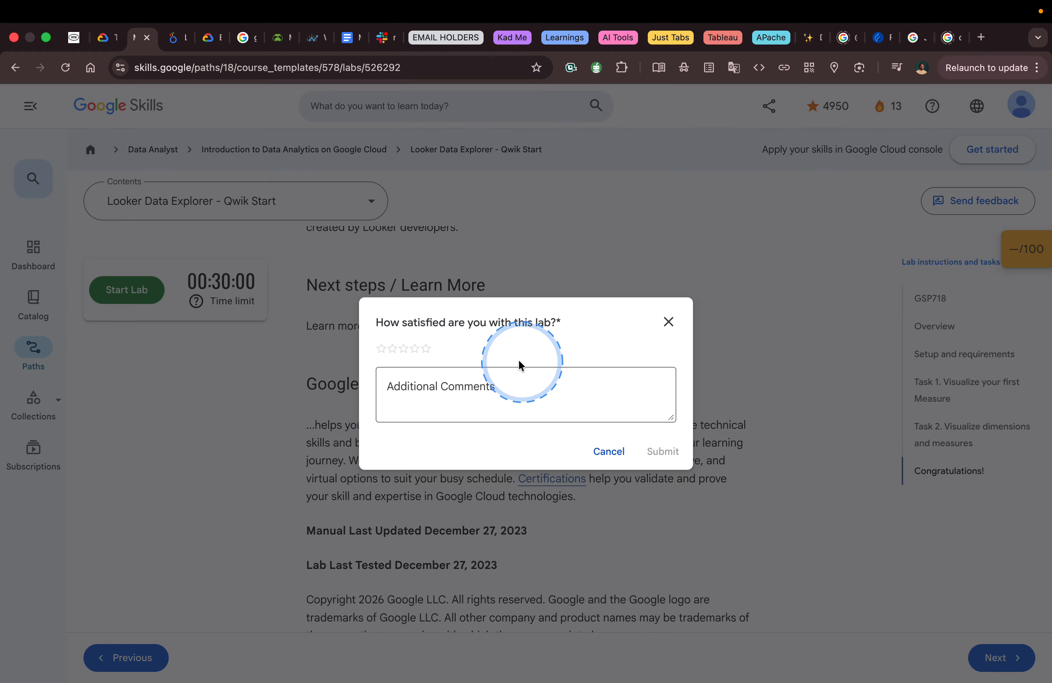
Rate the lab five stars, add the comment "I am very satisfied with the looker lab", and submit the feedback
left_click(412, 351)
left_click(427, 351)
left_click(447, 386)
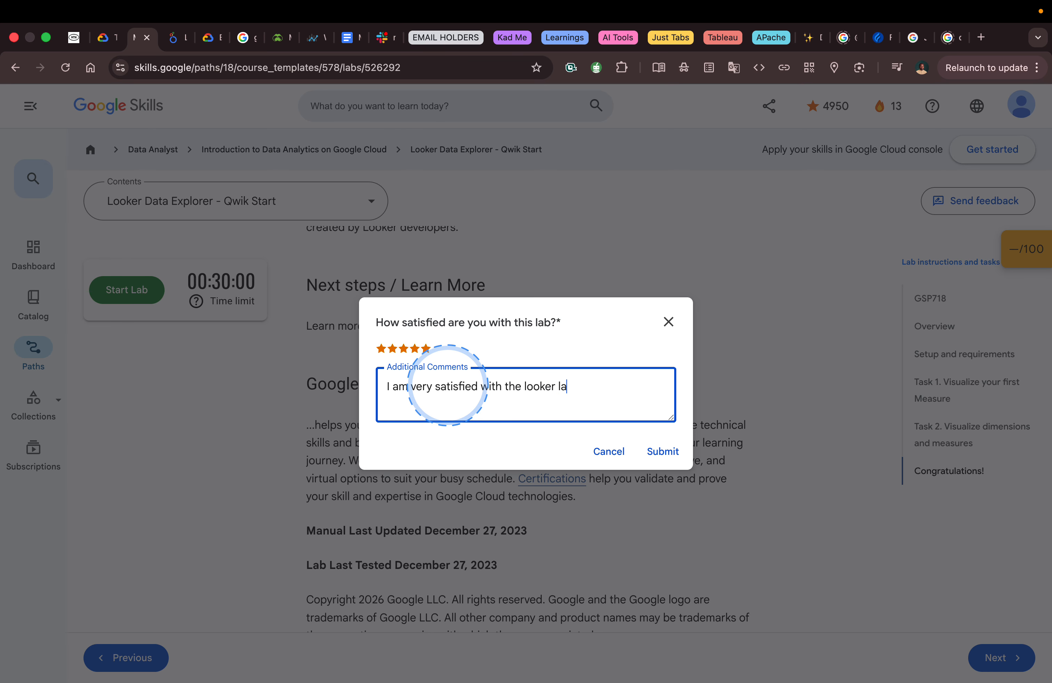
left_click(661, 452)
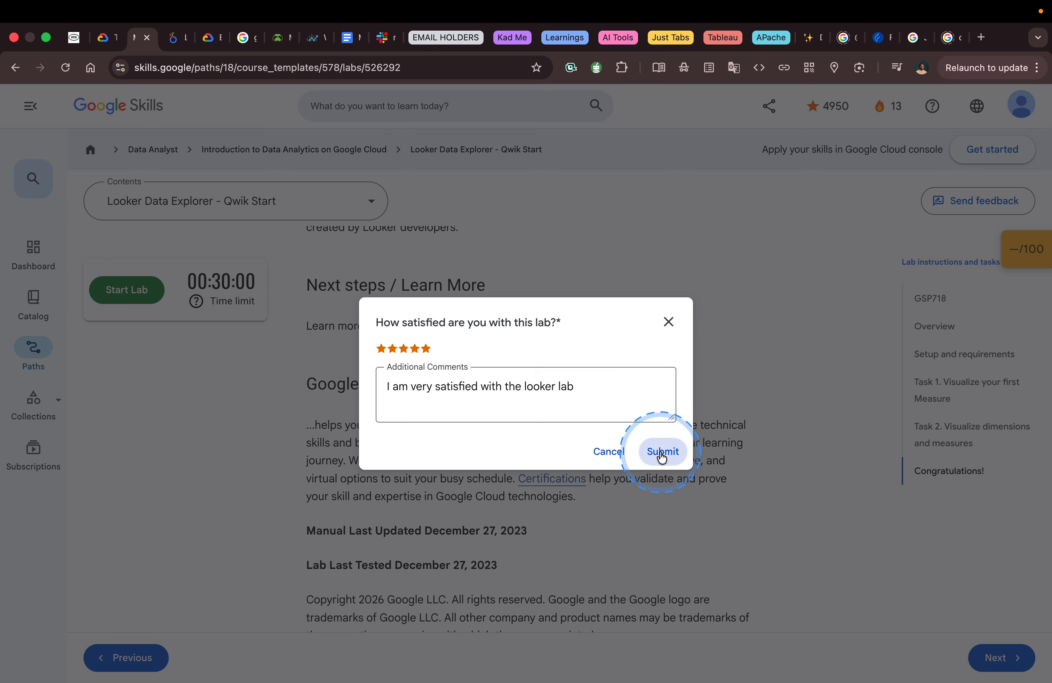